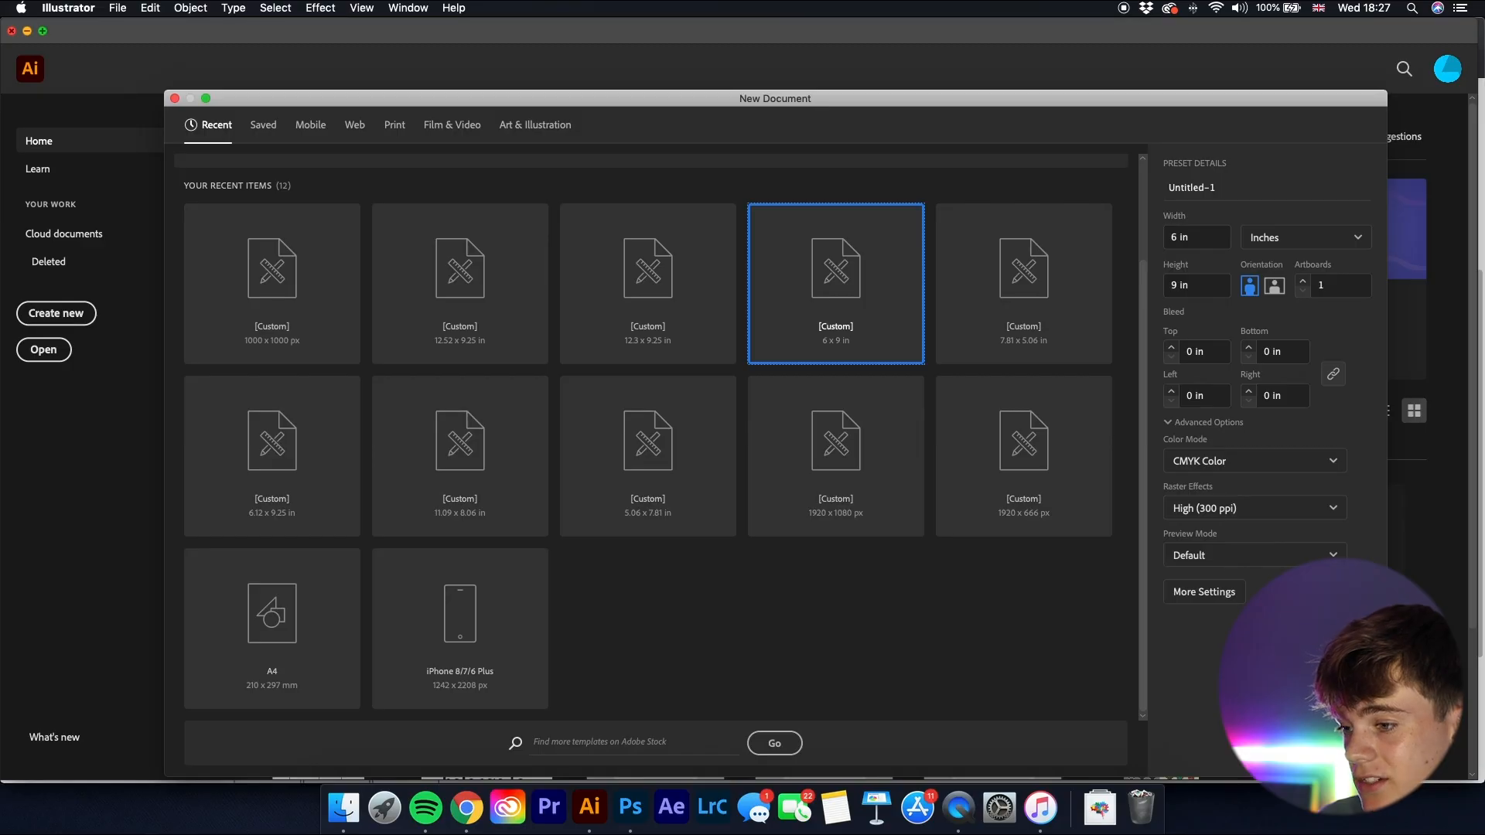
# - Create a new portrait document of 6 x 9 in with CMYK color and 300 ppi raster effects
pyautogui.click(1338, 746)
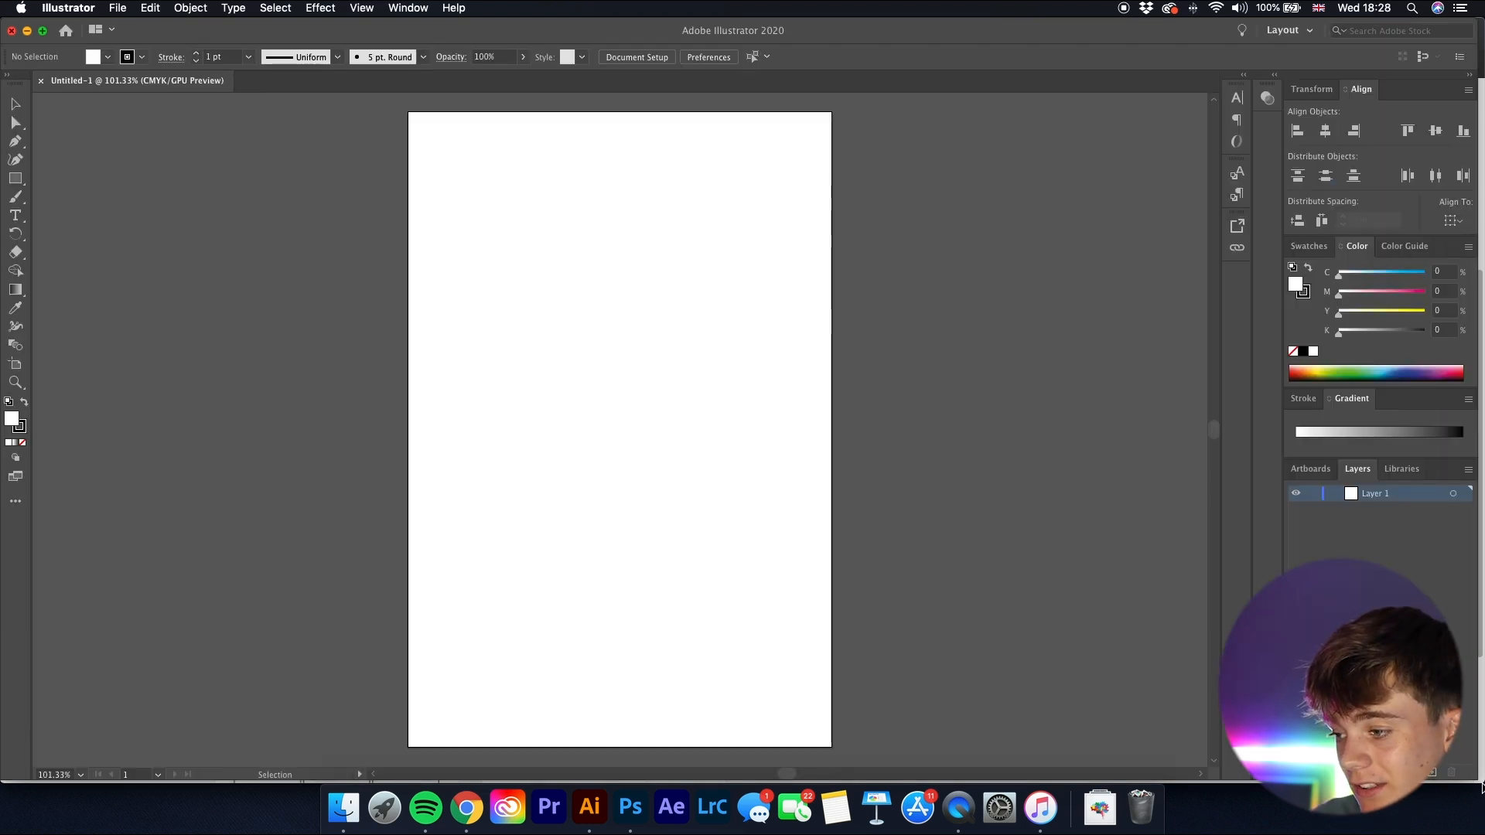
pyautogui.moveTo(1479, 781); pyautogui.dragTo(1484, 784)
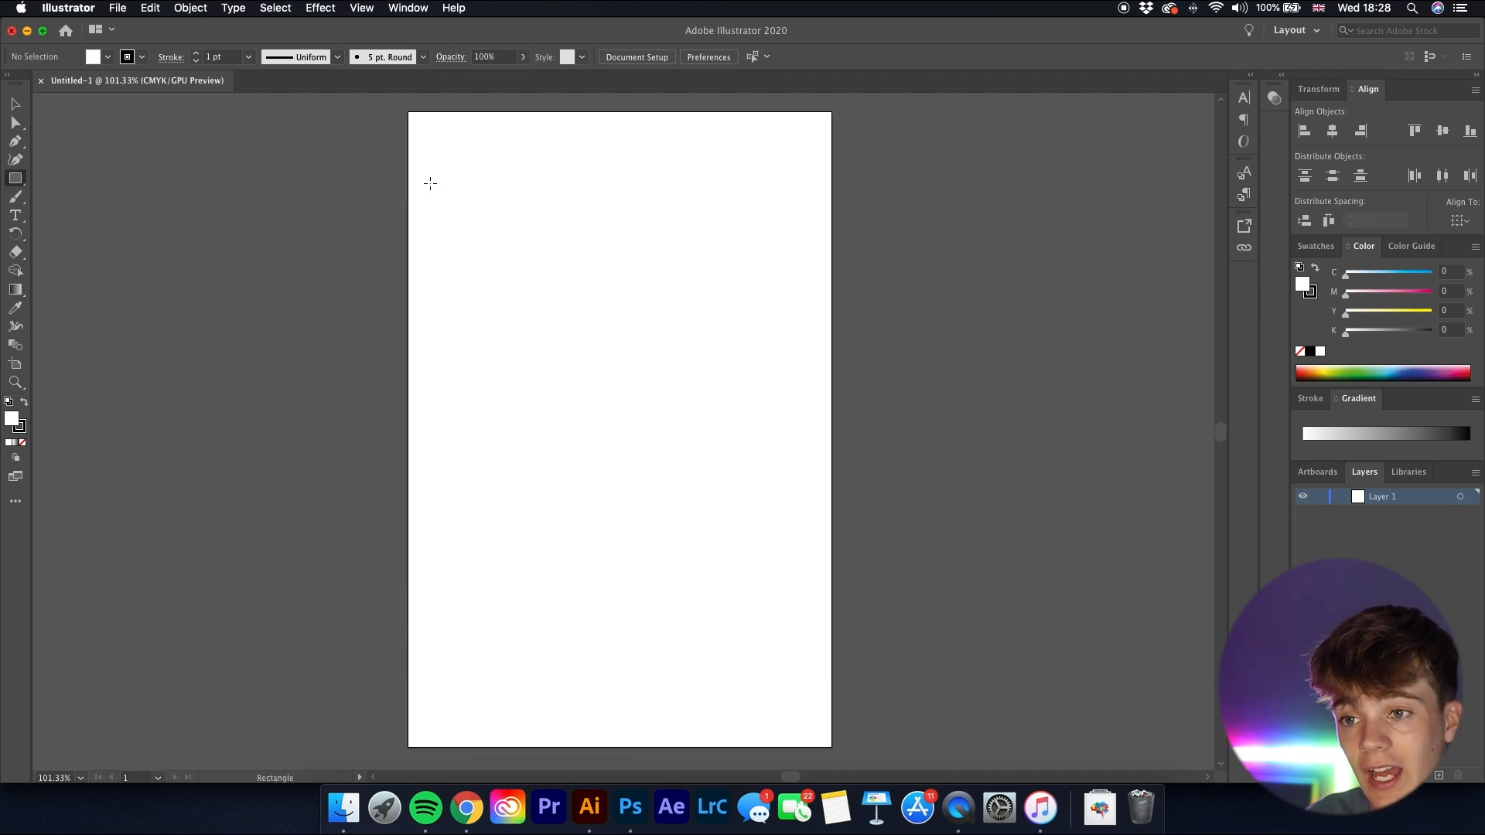
# - Draw a rectangle about 4.96 x 4.42 in and centre it horizontally in the upper part of the page
pyautogui.moveTo(430, 180); pyautogui.dragTo(801, 554)
pyautogui.press('v')
pyautogui.moveTo(626, 494)
pyautogui.mouseDown()
pyautogui.moveTo(620, 534)
pyautogui.moveTo(620, 500)
pyautogui.mouseUp()
pyautogui.moveTo(615, 417)
pyautogui.mouseDown()
pyautogui.moveTo(616, 433)
pyautogui.moveTo(615, 417)
pyautogui.mouseUp()
pyautogui.click(277, 390)
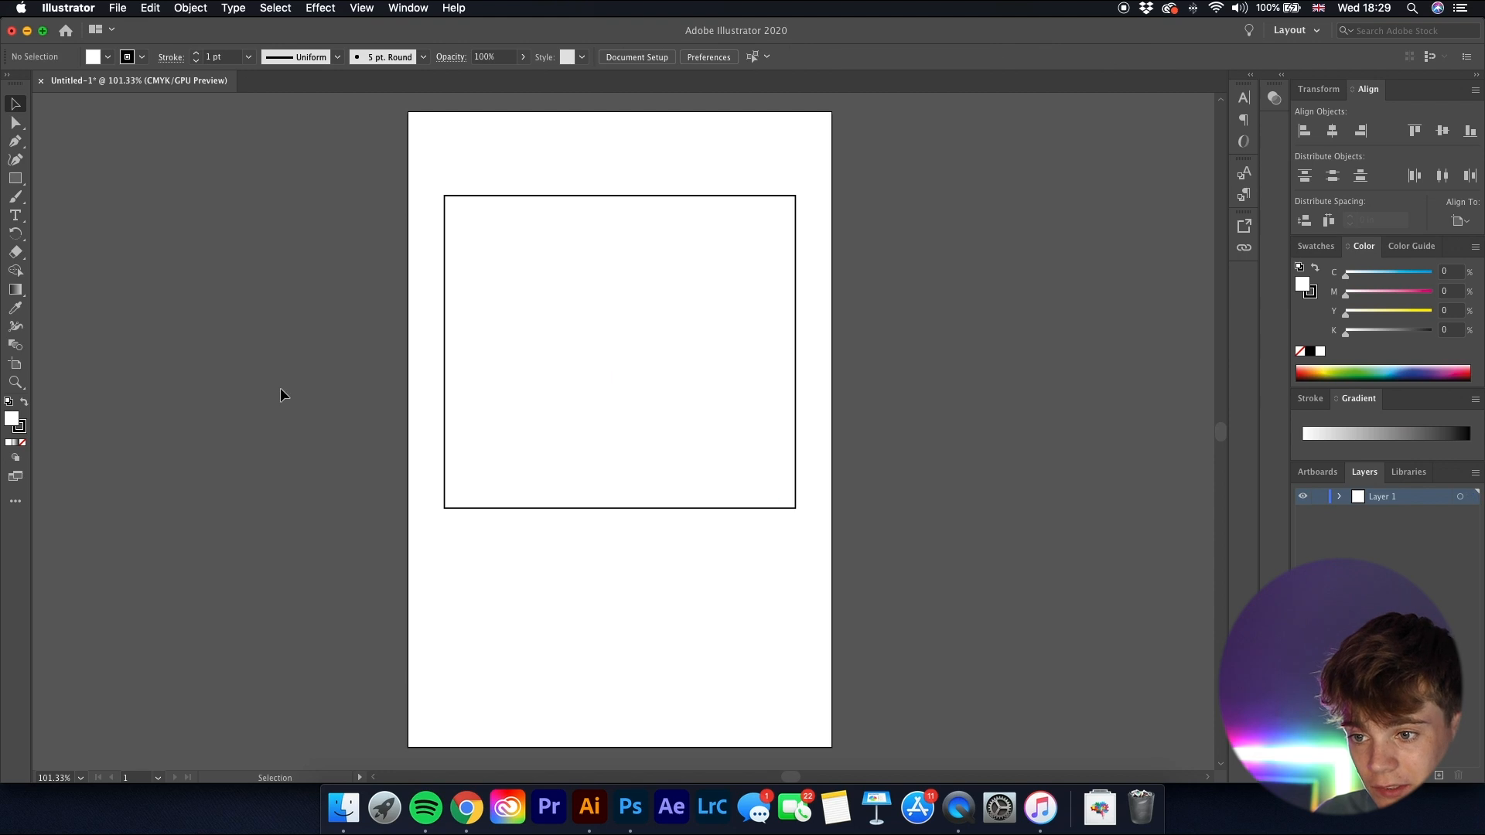
# - Stack two shorter copies of the rectangle below the large one, keeping the same width and even gaps
pyautogui.click(626, 420)
pyautogui.keyDown('alt'); pyautogui.moveTo(616, 389); pyautogui.dragTo(619, 716); pyautogui.keyUp('alt')
pyautogui.scroll(-5, 582, 611)
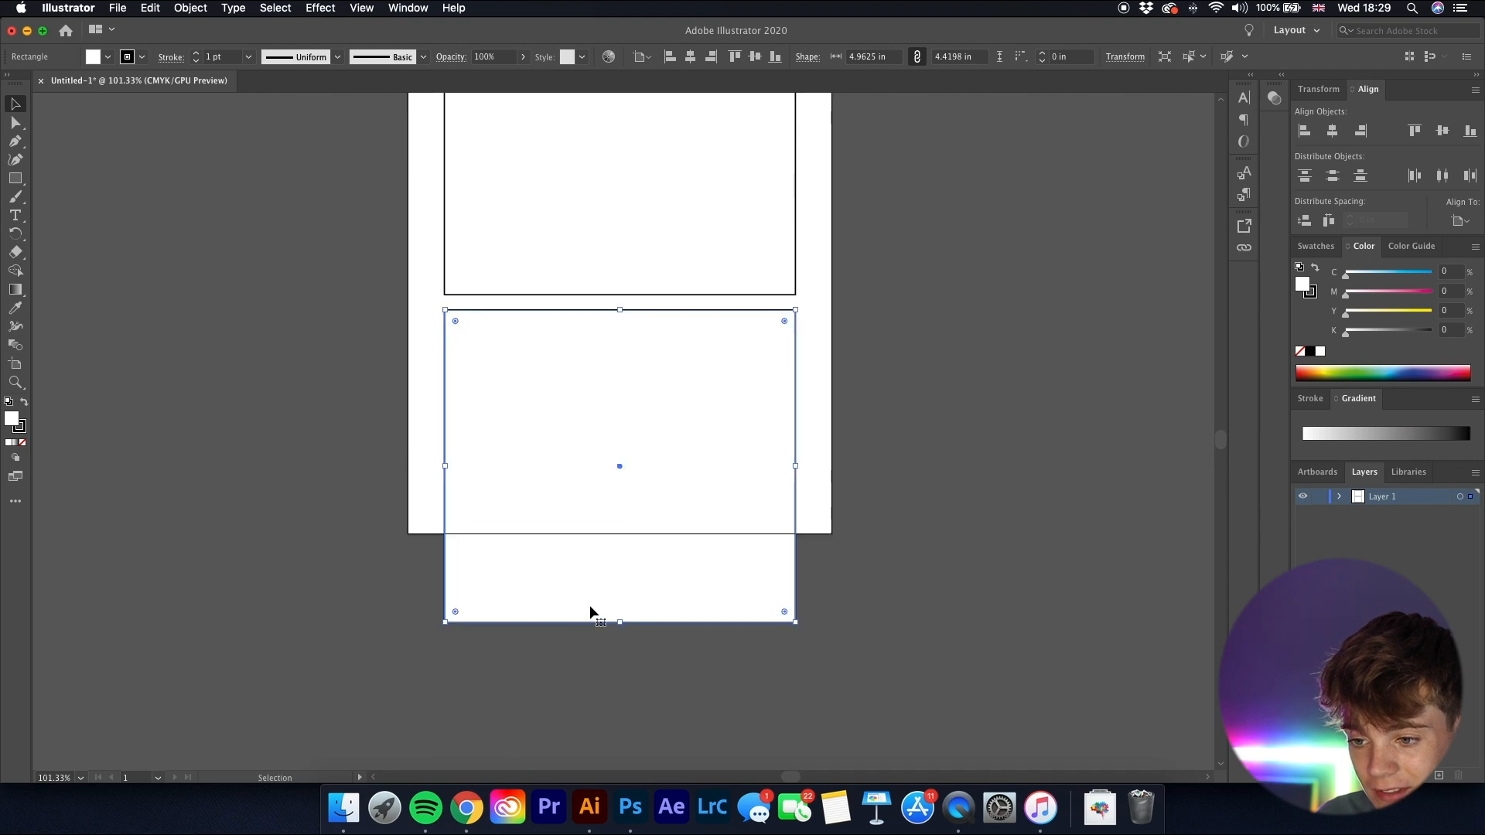
pyautogui.moveTo(618, 625); pyautogui.dragTo(611, 404)
pyautogui.scroll(5, 582, 595)
pyautogui.moveTo(581, 594); pyautogui.dragTo(582, 709)
pyautogui.click(1010, 647)
pyautogui.scroll(-5, 852, 592)
pyautogui.scroll(5, 841, 596)
# - Move all three rectangles up together, leaving a margin below them and header space above
pyautogui.press('super+a')
pyautogui.press('Up')
pyautogui.press('Up')
pyautogui.press('Up')
pyautogui.press('Up')
pyautogui.press('Up')
pyautogui.press('Up')
pyautogui.press('Up')
pyautogui.press('Up')
pyautogui.scroll(-1, 882, 509)
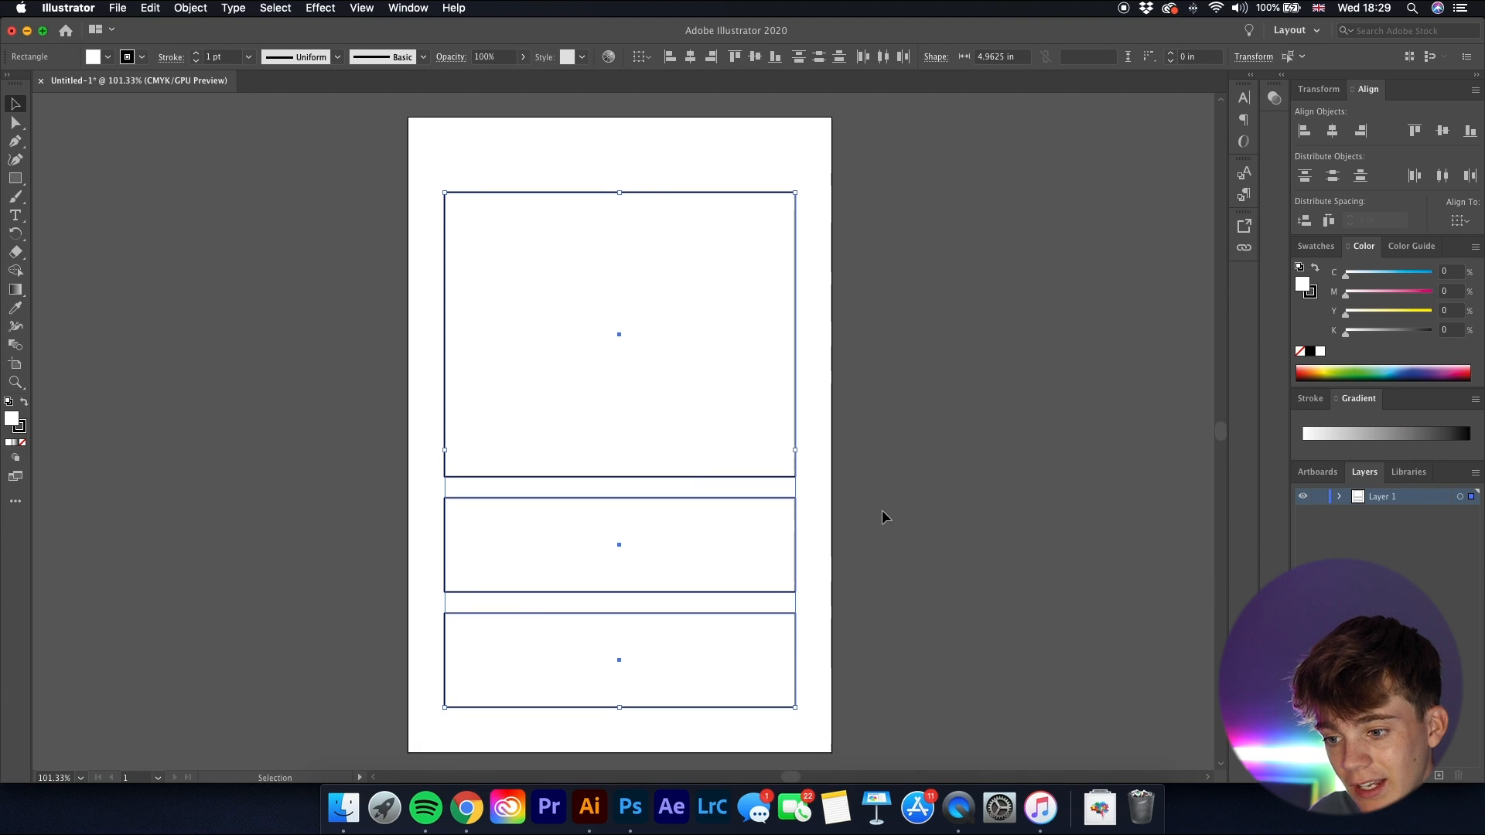
pyautogui.click(901, 508)
# - Add the text label "DATE:" above the upper left corner of the large rectangle
pyautogui.scroll(1, 740, 473)
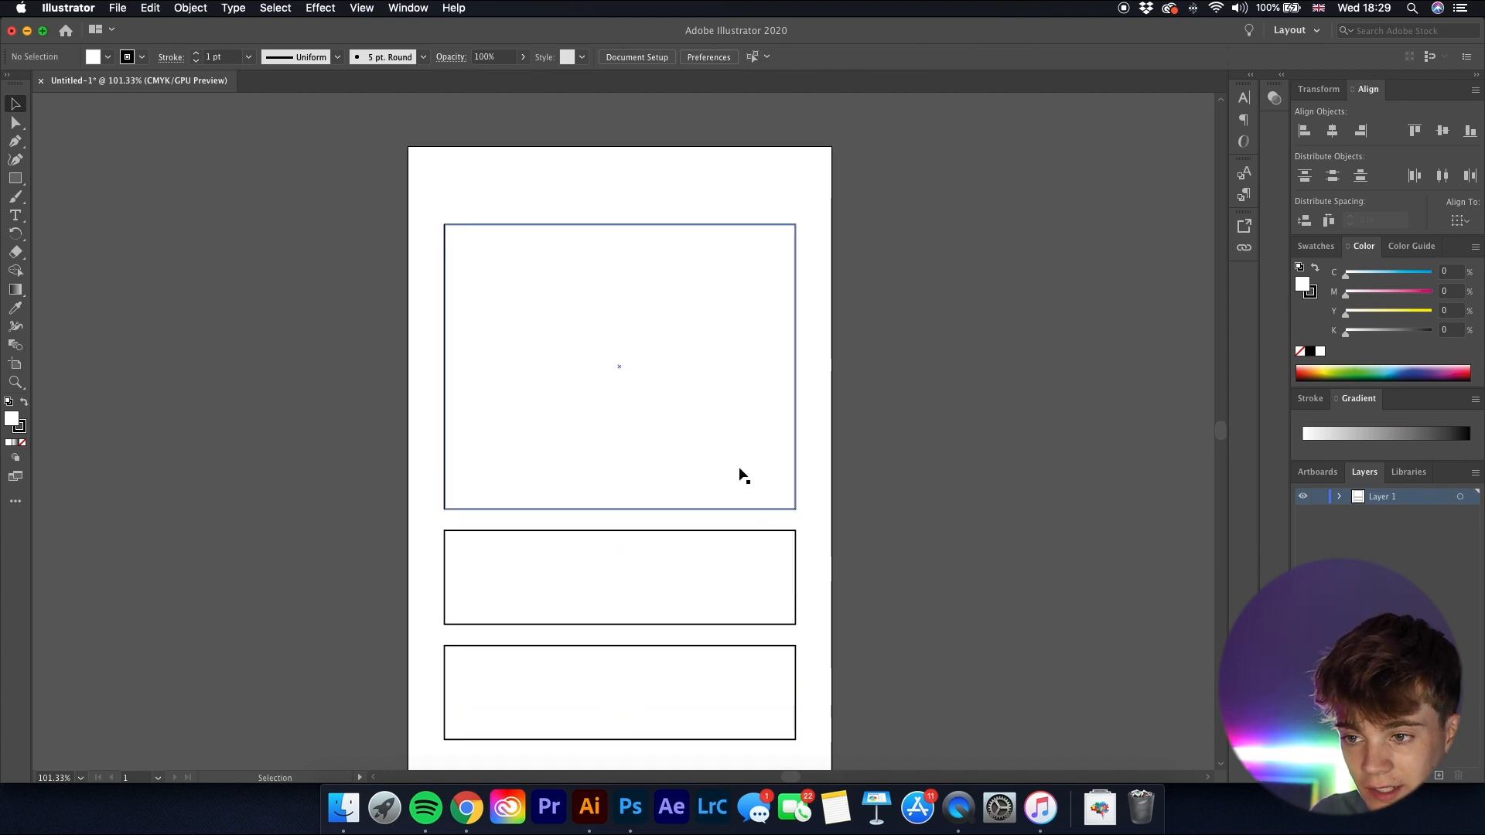
pyautogui.scroll(1, 547, 444)
pyautogui.click(14, 217)
pyautogui.click(457, 231)
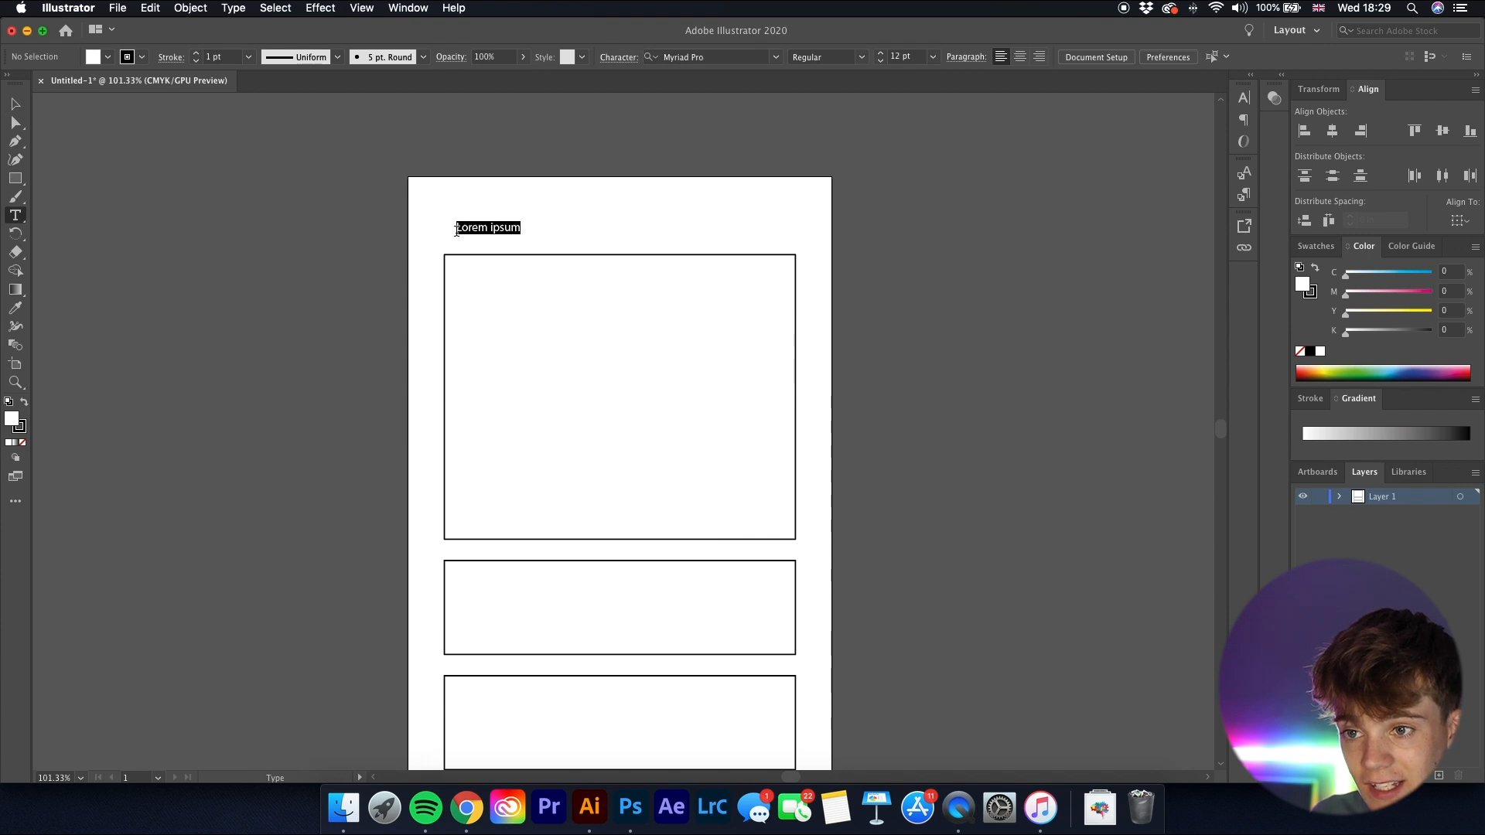
pyautogui.write('DATE:')
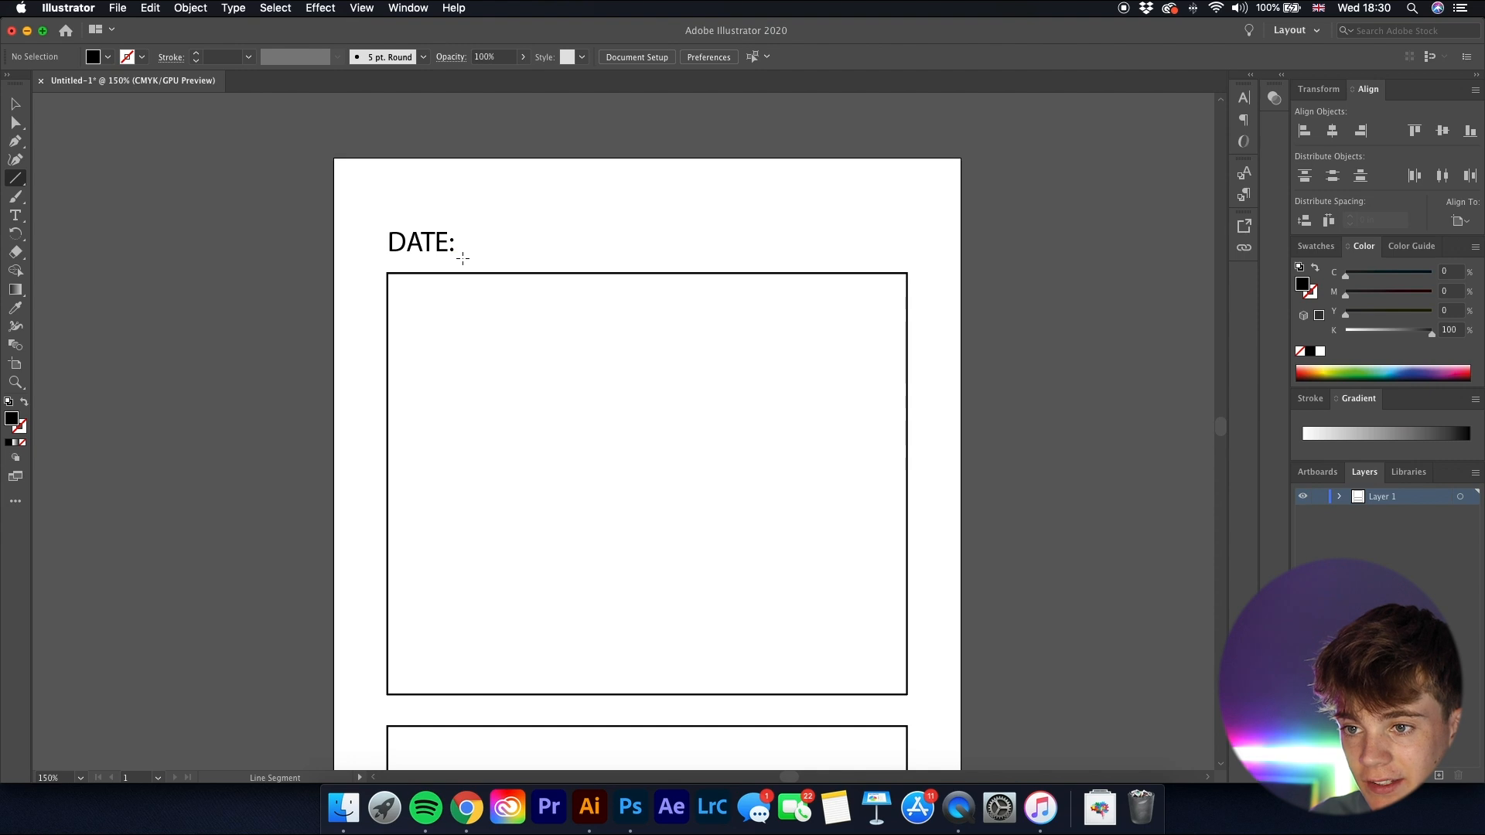
# - Draw a horizontal line about 2.75 in long after "DATE:" with a 1 pt black stroke, and shorten it from its right end
pyautogui.moveTo(455, 258); pyautogui.dragTo(600, 256)
pyautogui.press('super+z')
pyautogui.moveTo(454, 258); pyautogui.dragTo(741, 255)
pyautogui.press('v')
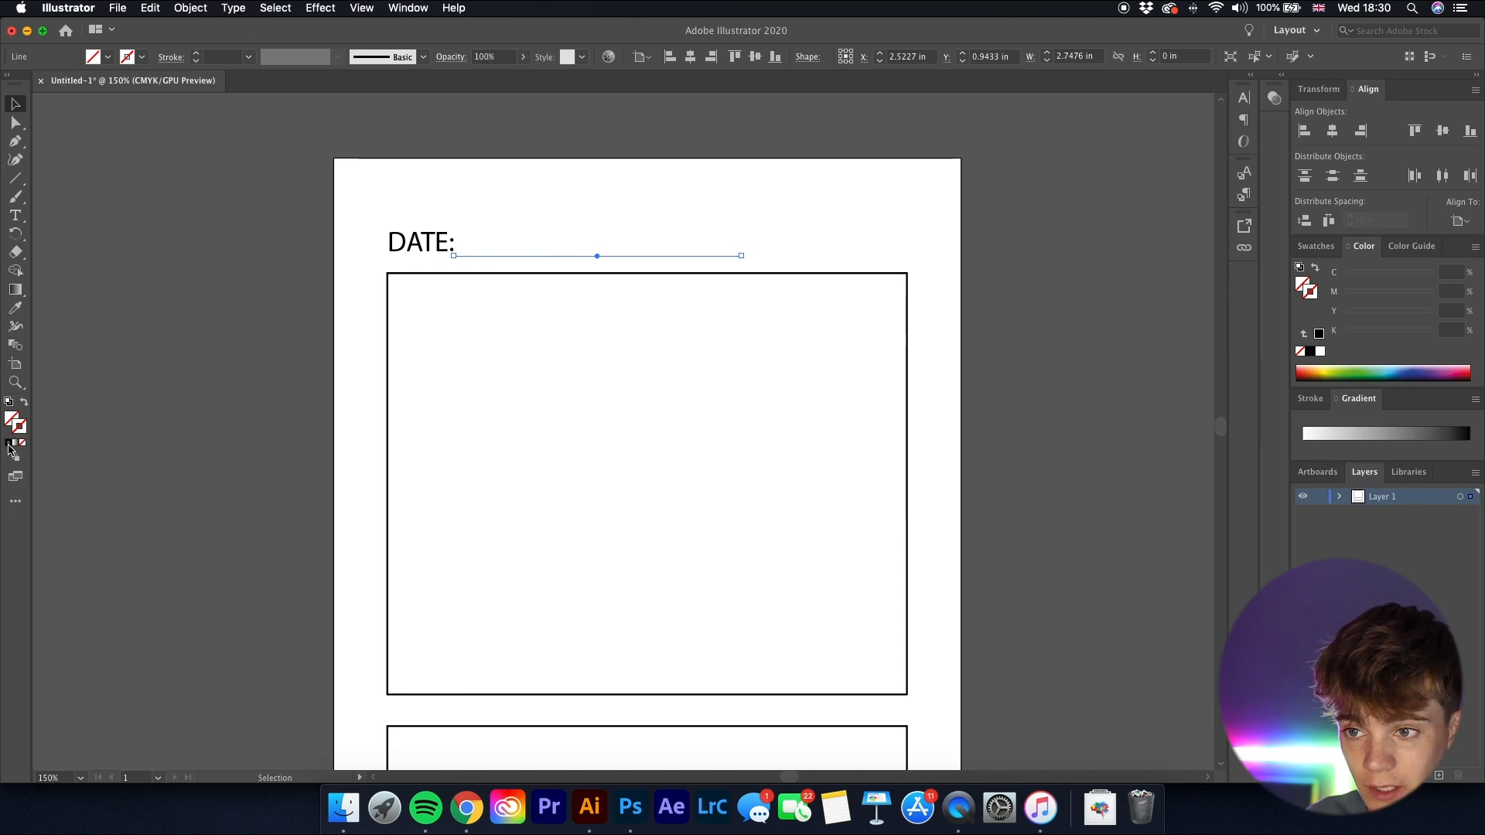
pyautogui.click(10, 446)
pyautogui.click(160, 446)
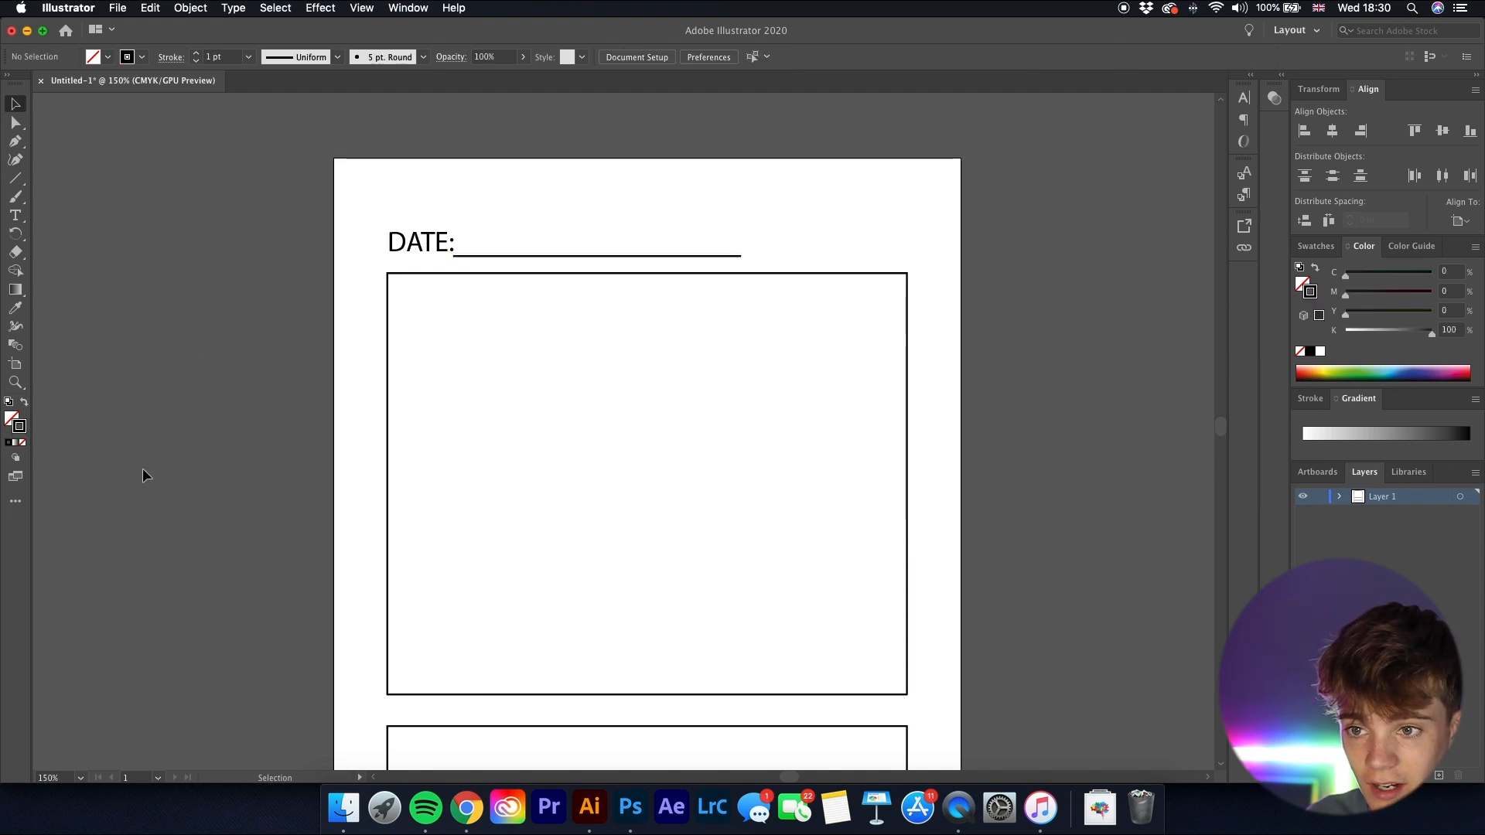
pyautogui.click(592, 256)
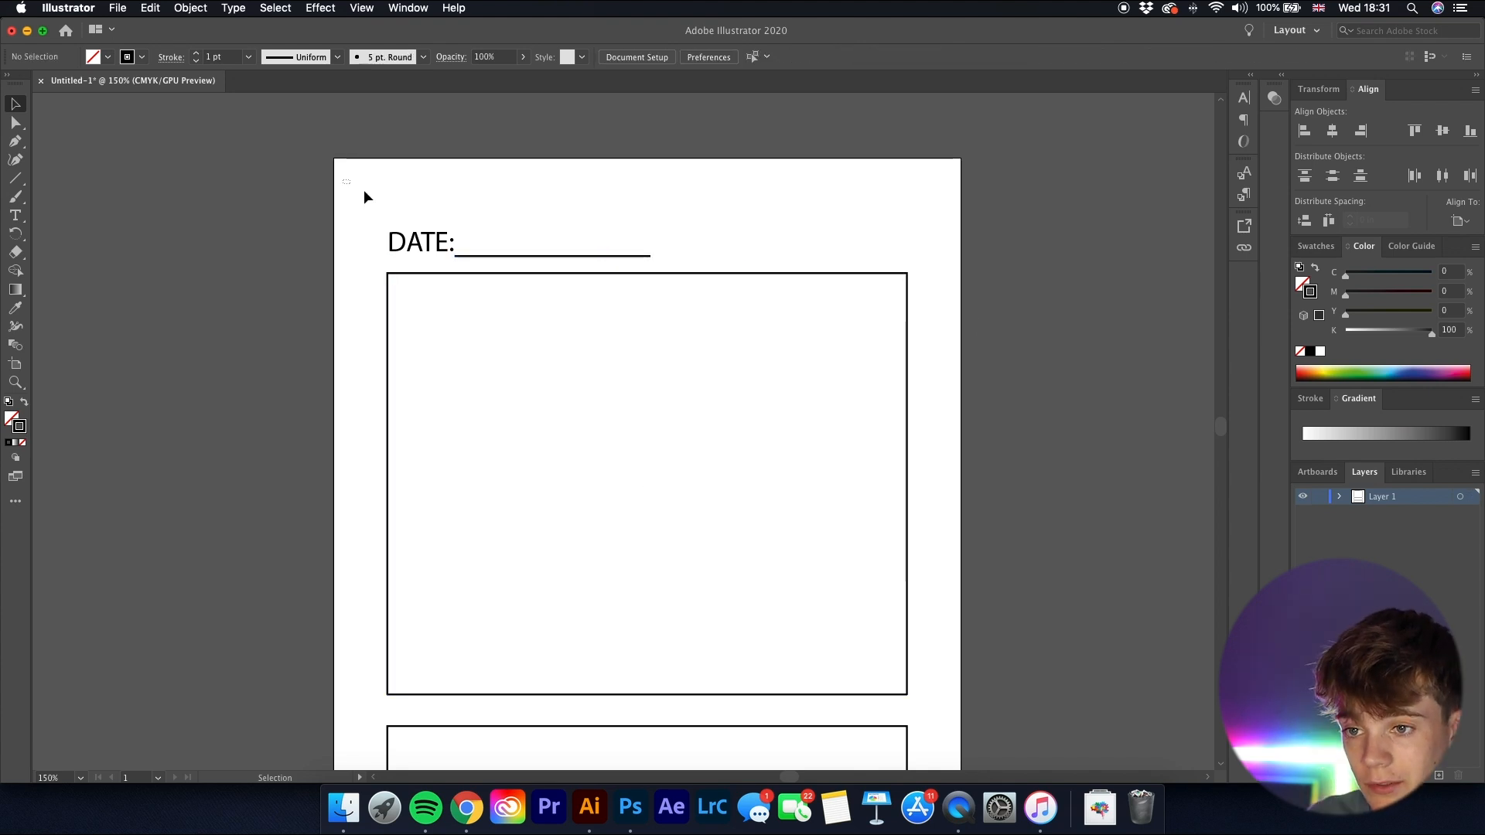
# - Duplicate the "DATE:" label and its line beside the original, and change the copied label to "TIME:"
pyautogui.moveTo(343, 180); pyautogui.dragTo(712, 253)
pyautogui.doubleClick(709, 244)
pyautogui.doubleClick(709, 243)
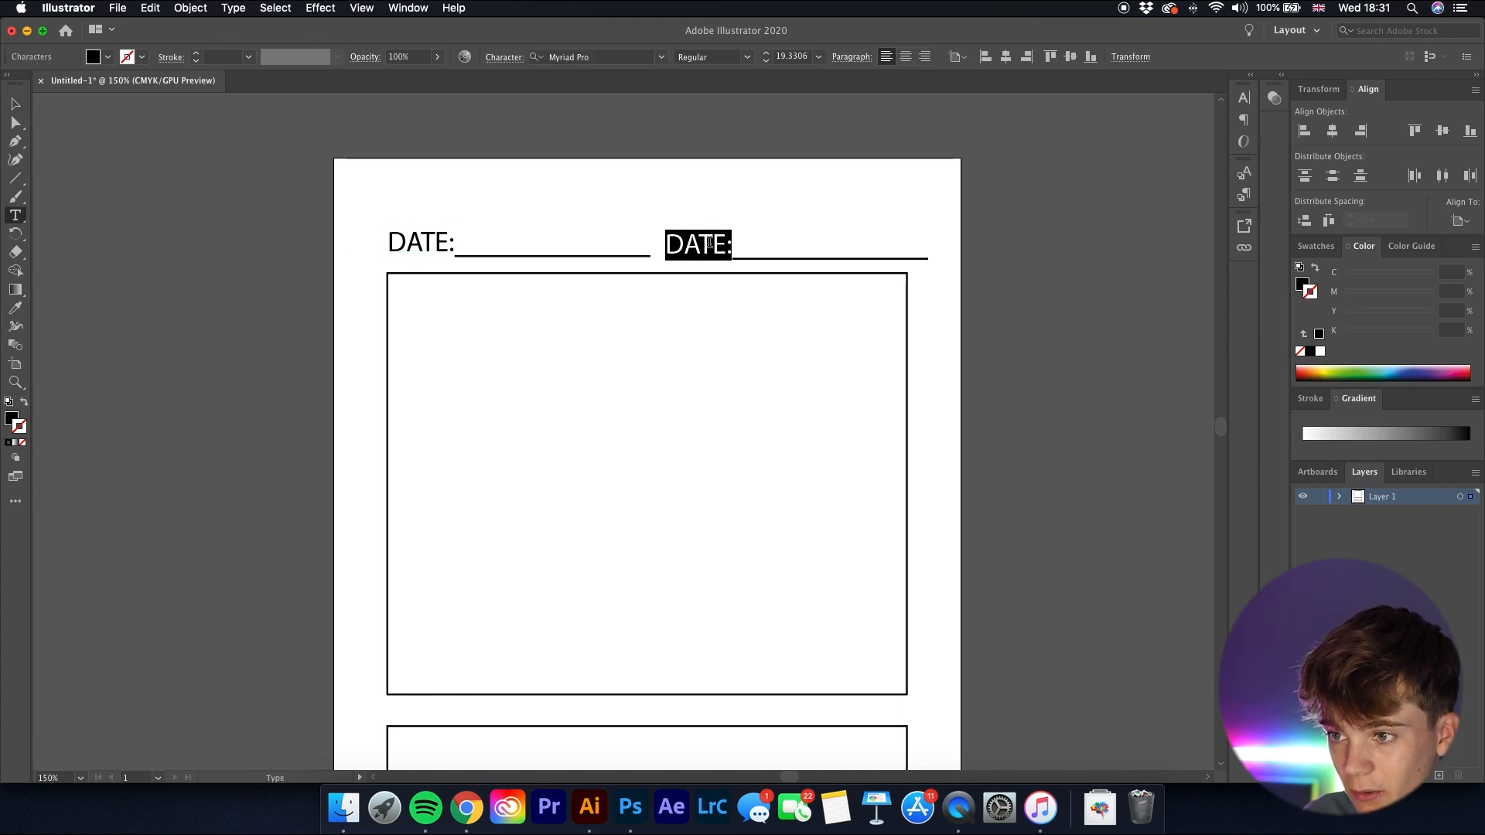
pyautogui.click(730, 252)
pyautogui.press('BackSpace')
pyautogui.press('BackSpace')
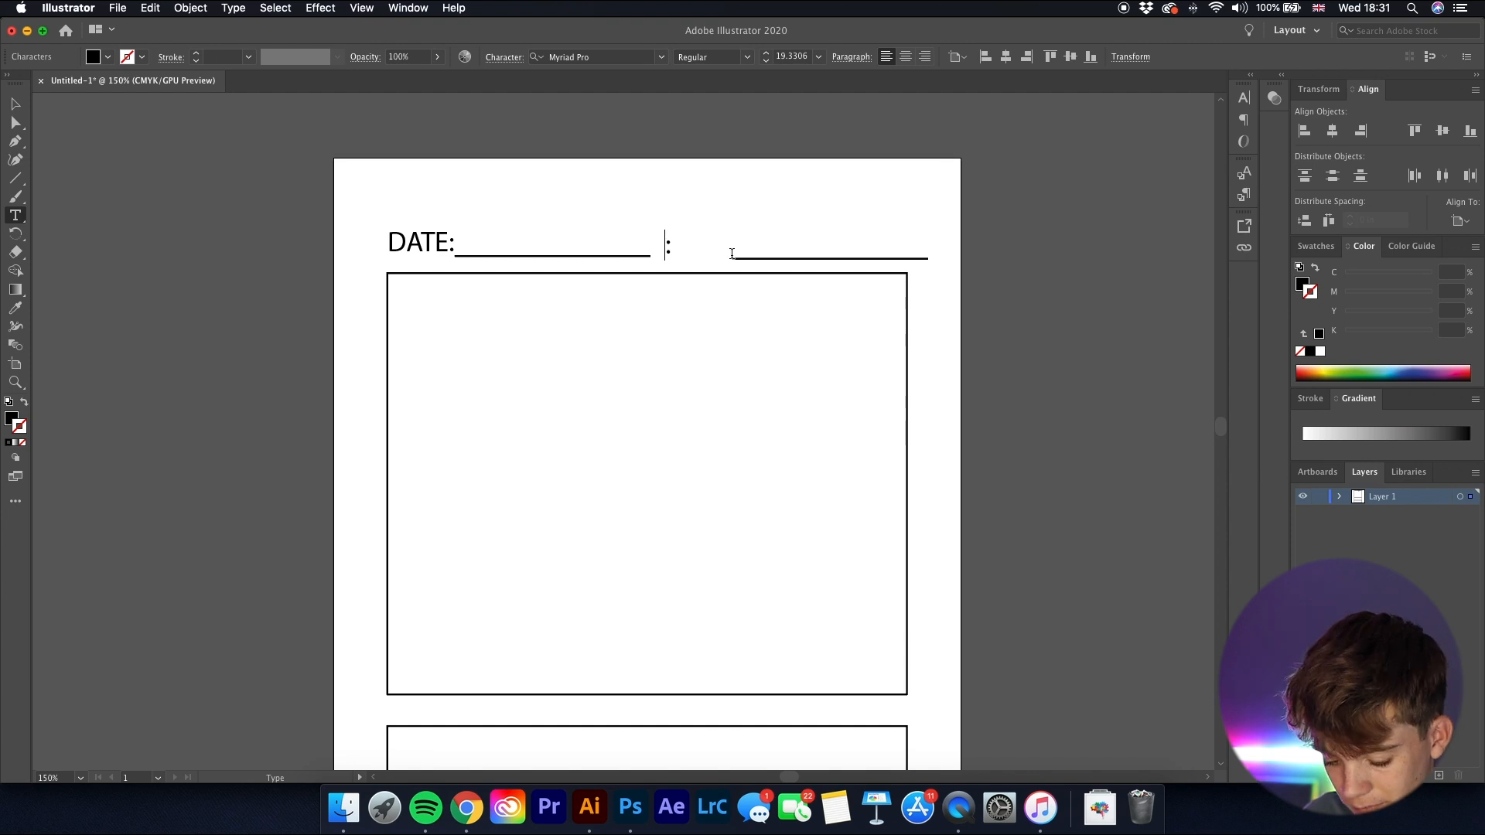
pyautogui.write('TIME')
pyautogui.press('Escape')
# - Move the second line against the "TIME:" label and shorten it to end at the large rectangle's right edge
pyautogui.moveTo(832, 259); pyautogui.dragTo(829, 263)
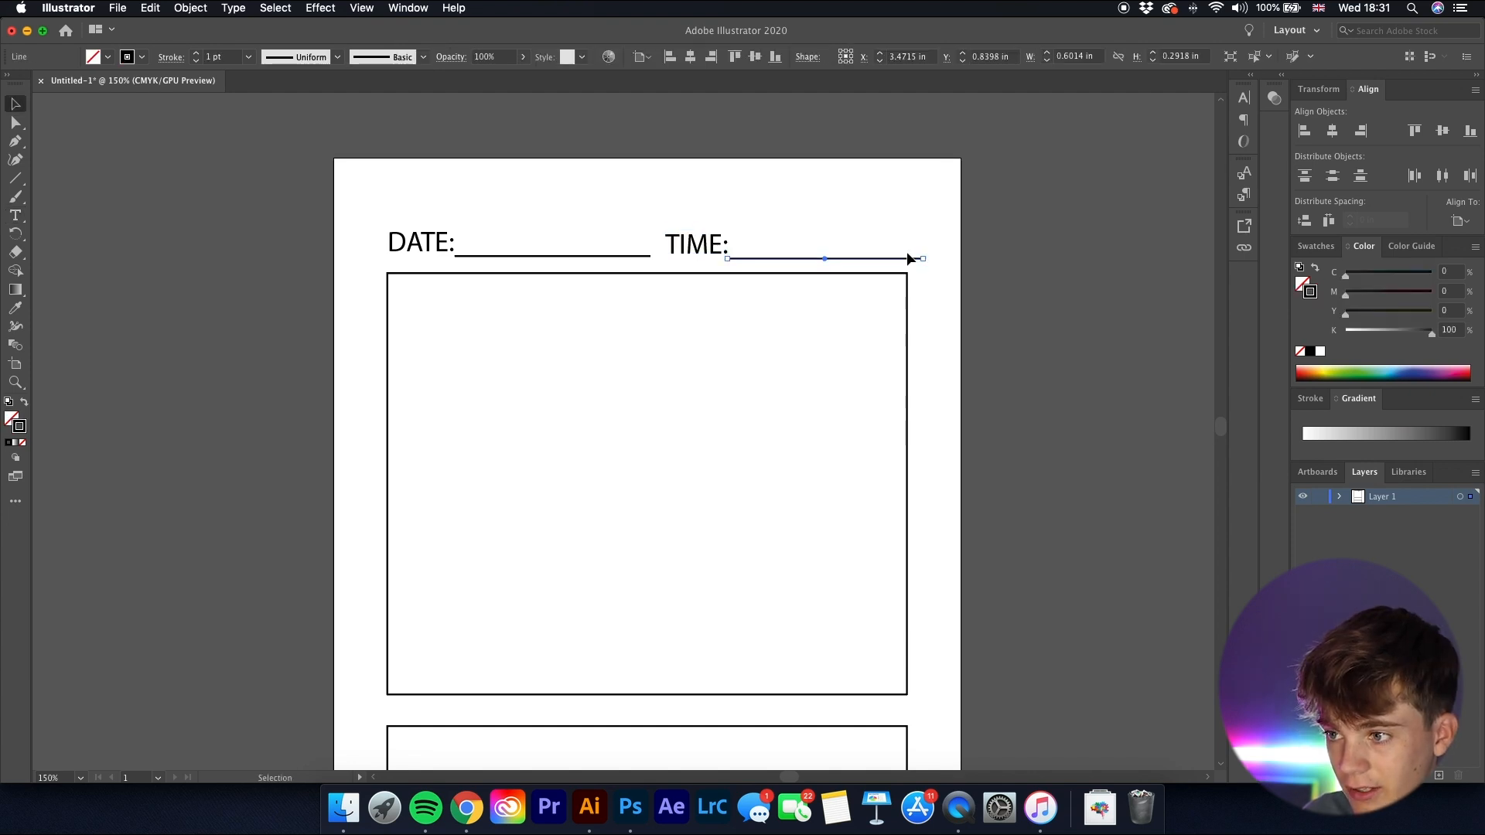
pyautogui.moveTo(923, 257); pyautogui.dragTo(906, 259)
pyautogui.press('super+shift+a')
pyautogui.press('super+1')
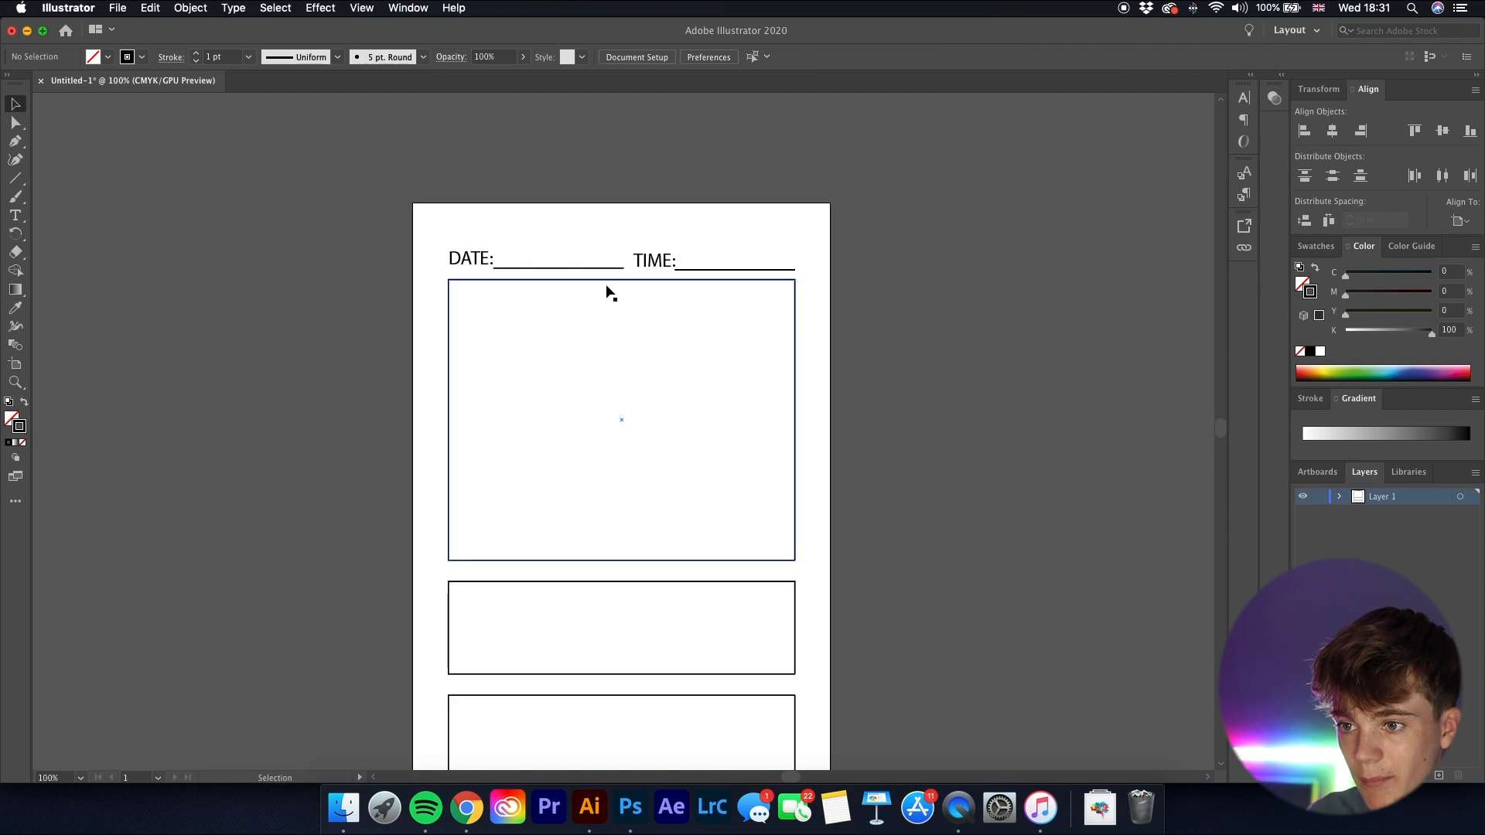
# - Shorten the "TIME:" line from its left end and move the label right to meet it
pyautogui.scroll(2, 626, 273)
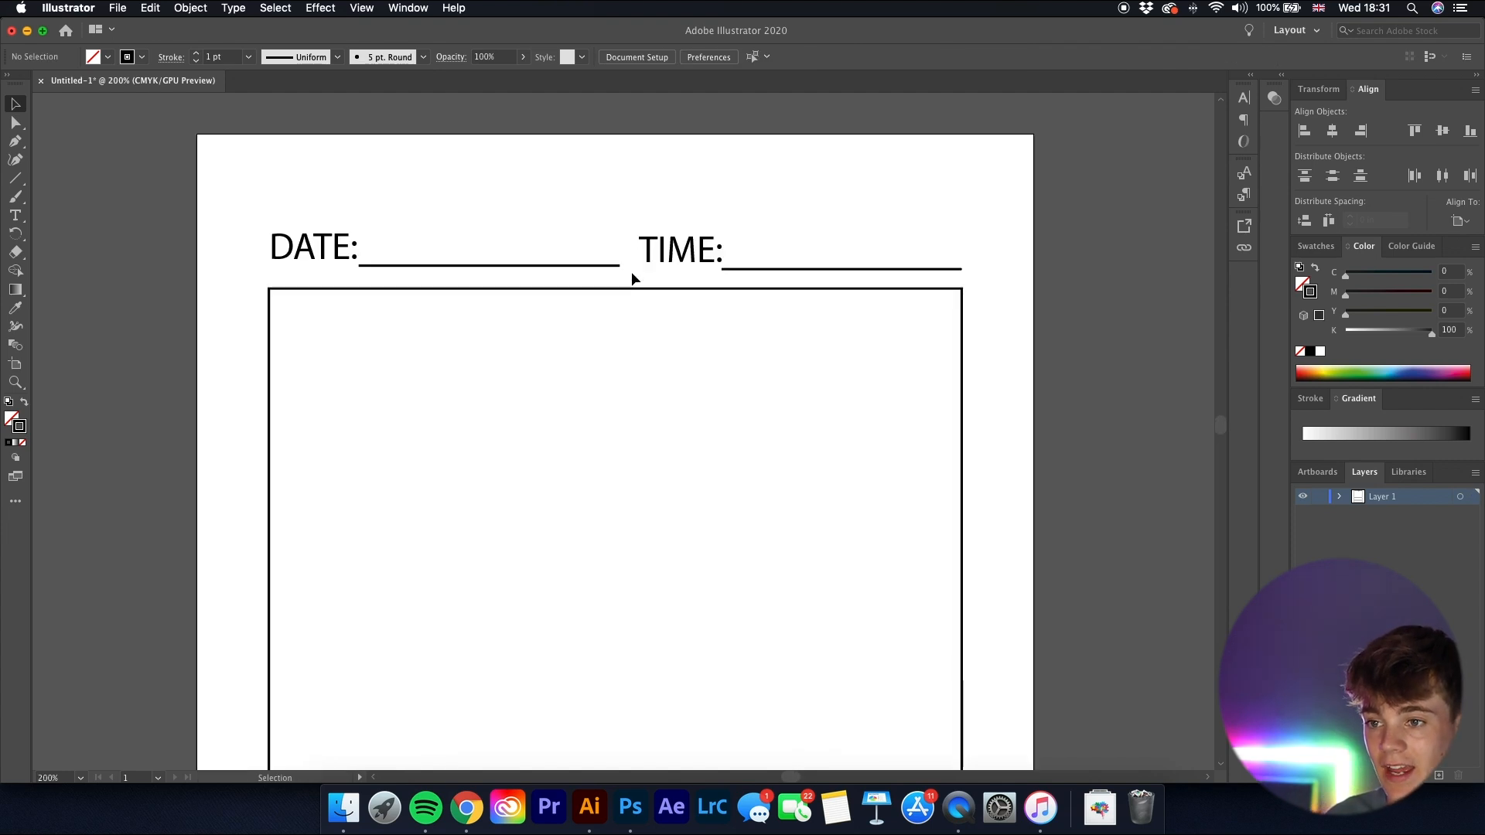
pyautogui.click(679, 262)
pyautogui.click(745, 270)
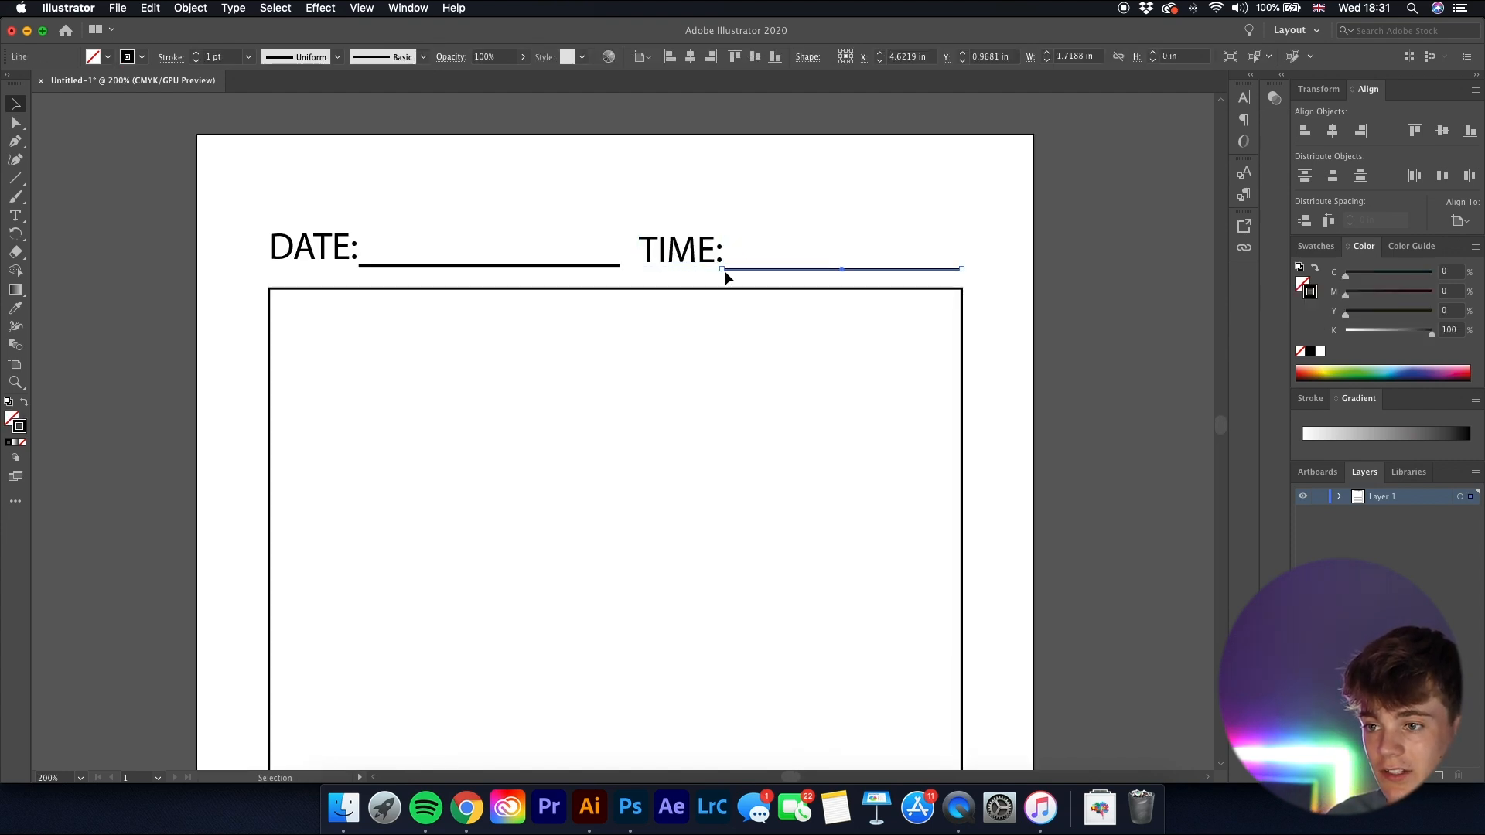
pyautogui.moveTo(721, 267)
pyautogui.mouseDown()
pyautogui.moveTo(768, 268)
pyautogui.moveTo(698, 253)
pyautogui.moveTo(733, 249)
pyautogui.mouseUp()
pyautogui.click(693, 252)
pyautogui.press('super+minus')
# - Set the "TIME:" and "DATE:" labels in Alternate Gothic No3 D, and move "TIME:" against its line
pyautogui.doubleClick(701, 183)
pyautogui.click(721, 183)
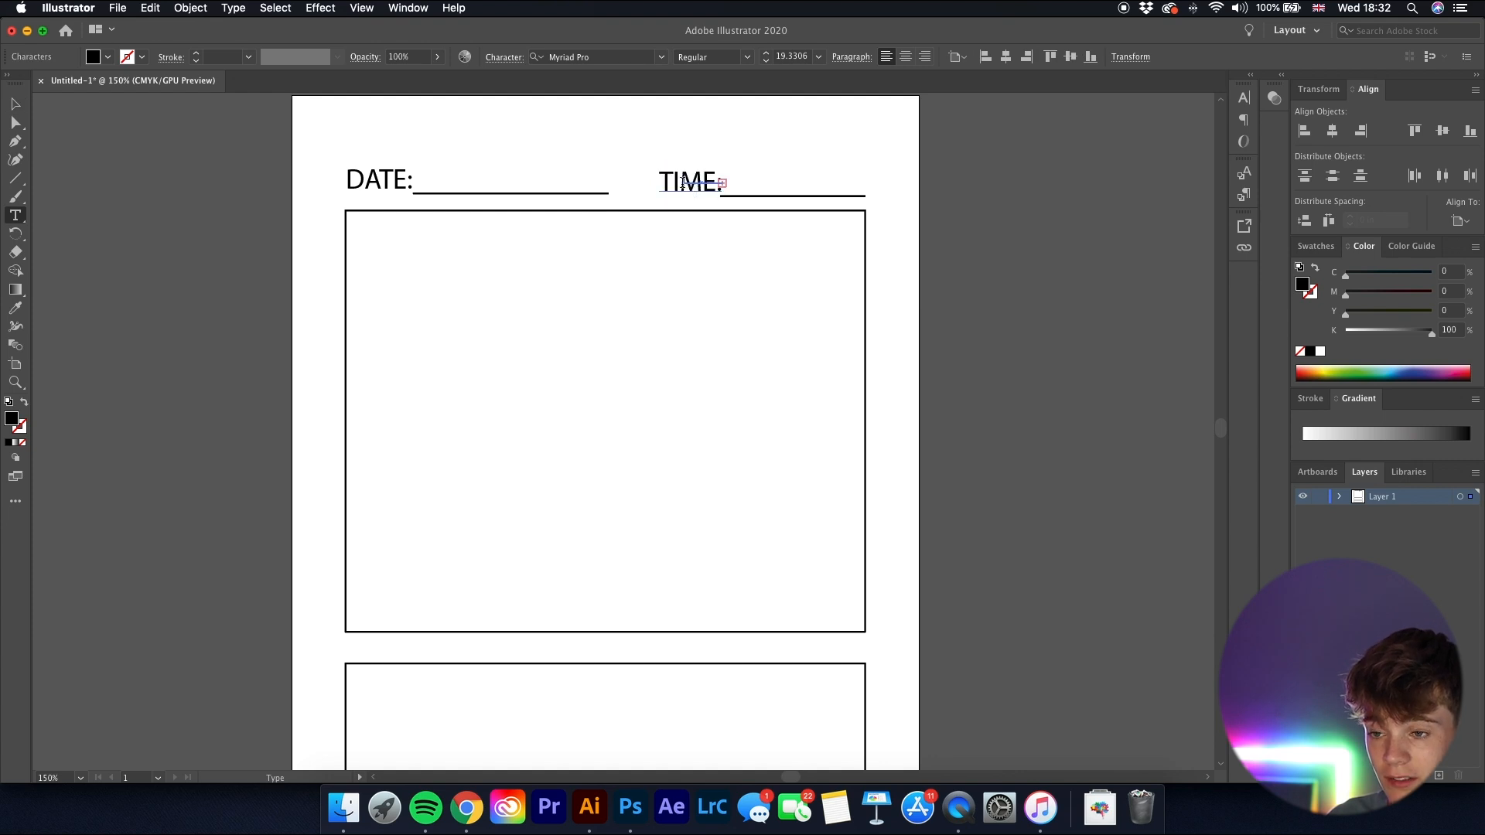
pyautogui.keyDown('super'); pyautogui.click(713, 197); pyautogui.keyUp('super')
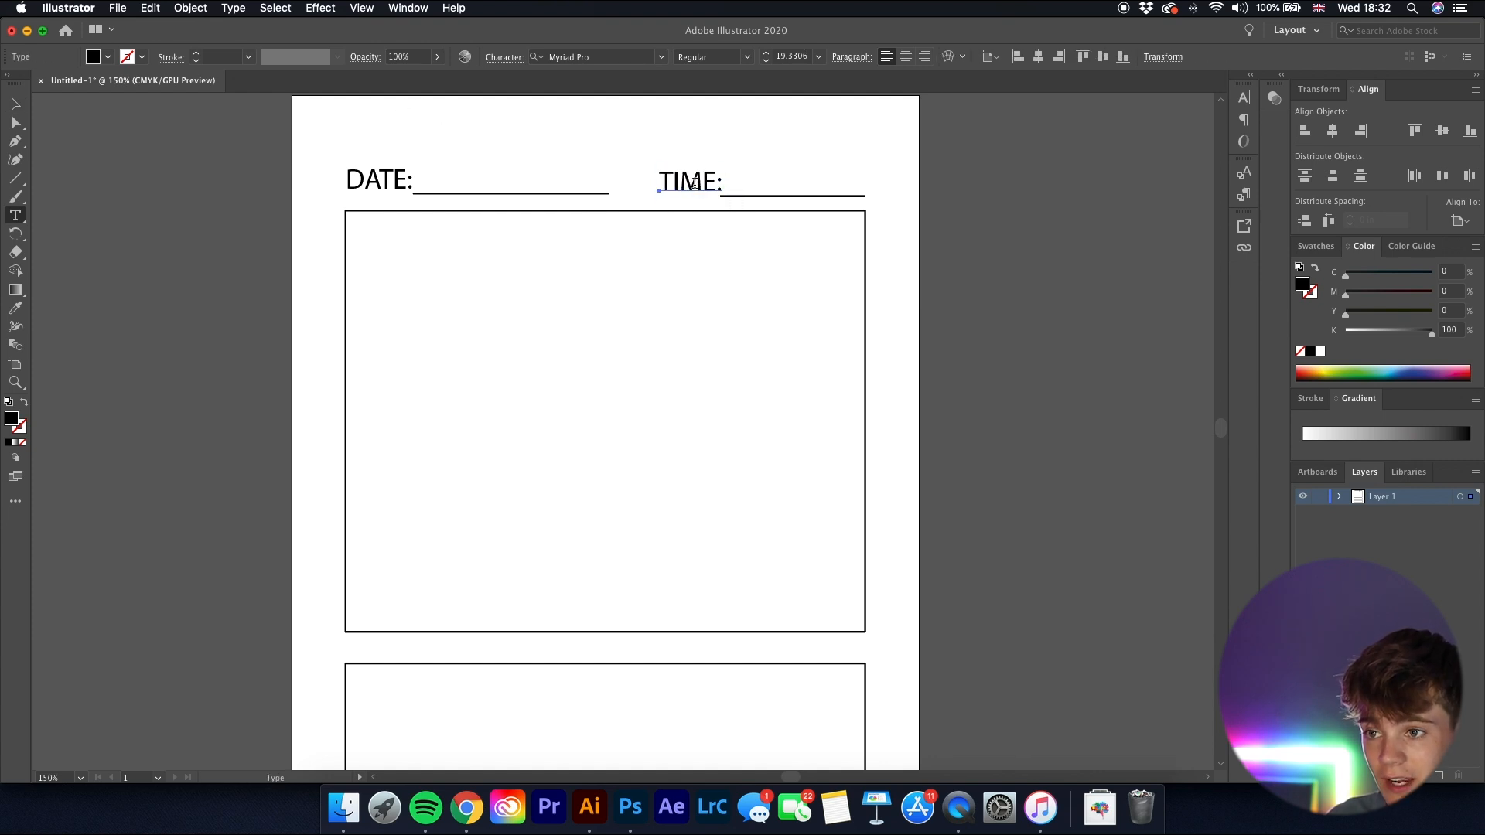
pyautogui.tripleClick(694, 182)
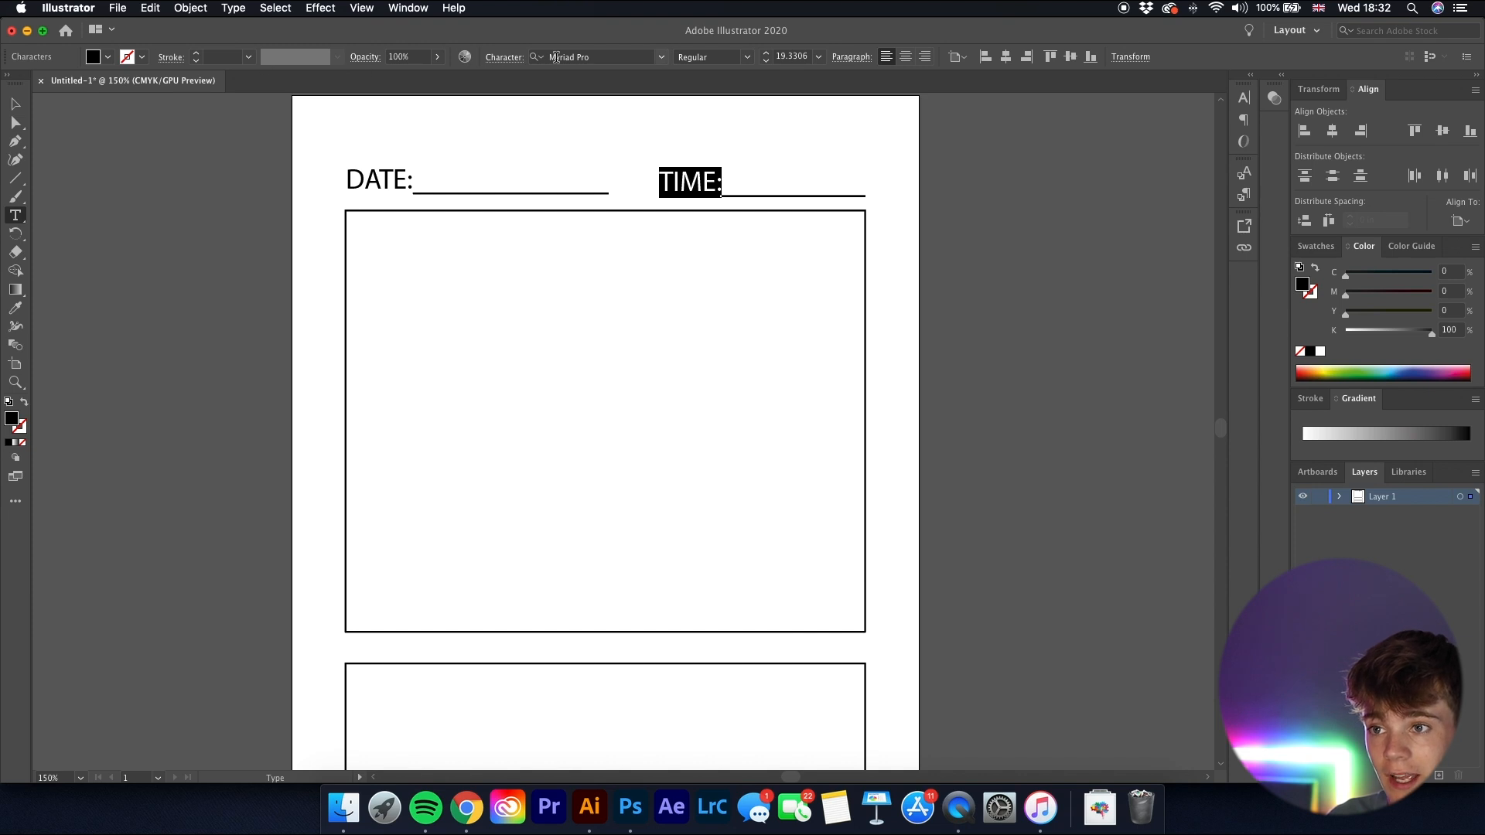
pyautogui.click(662, 58)
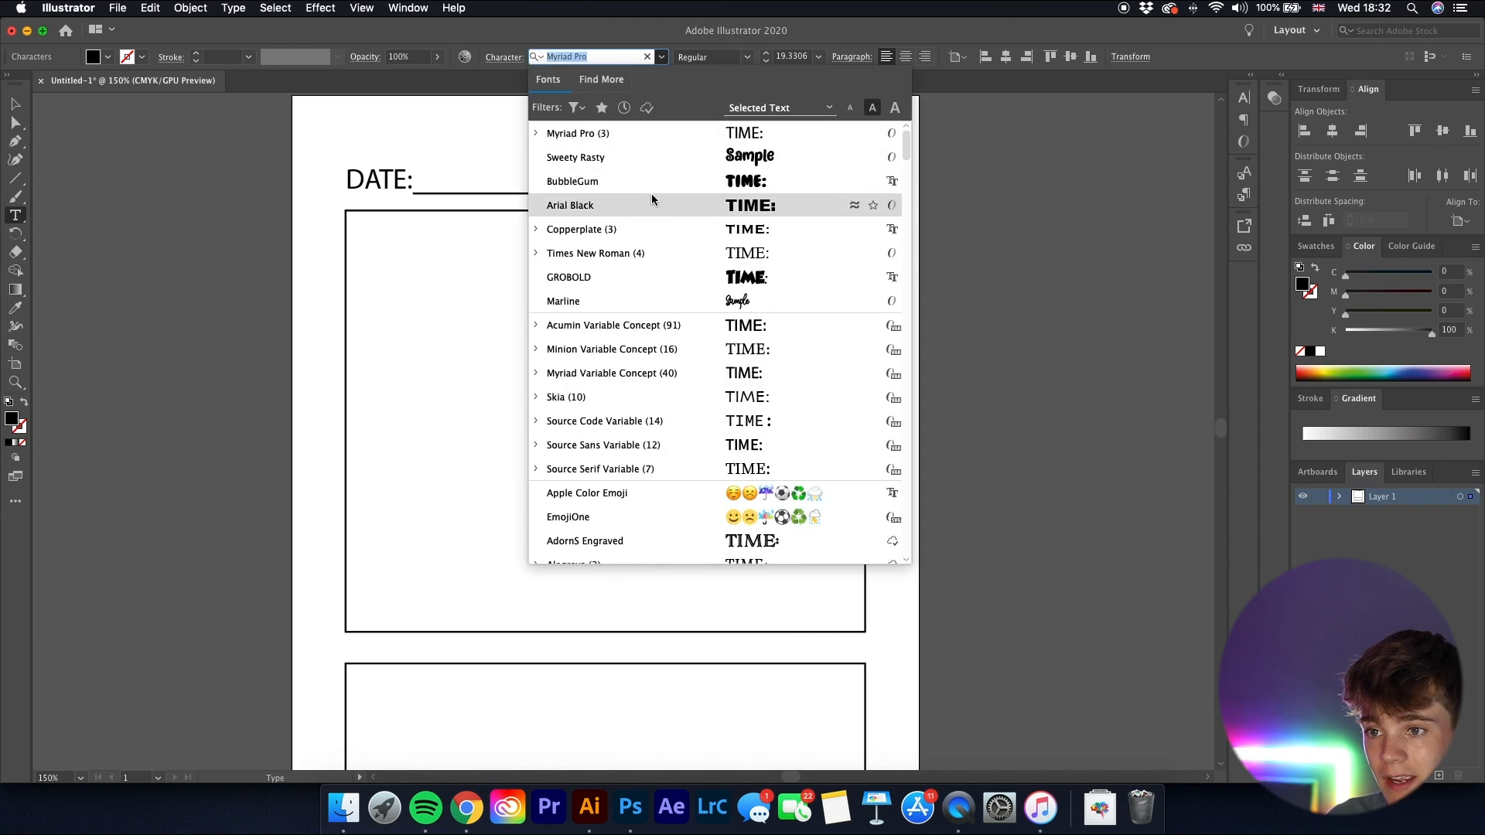
pyautogui.scroll(-4, 653, 204)
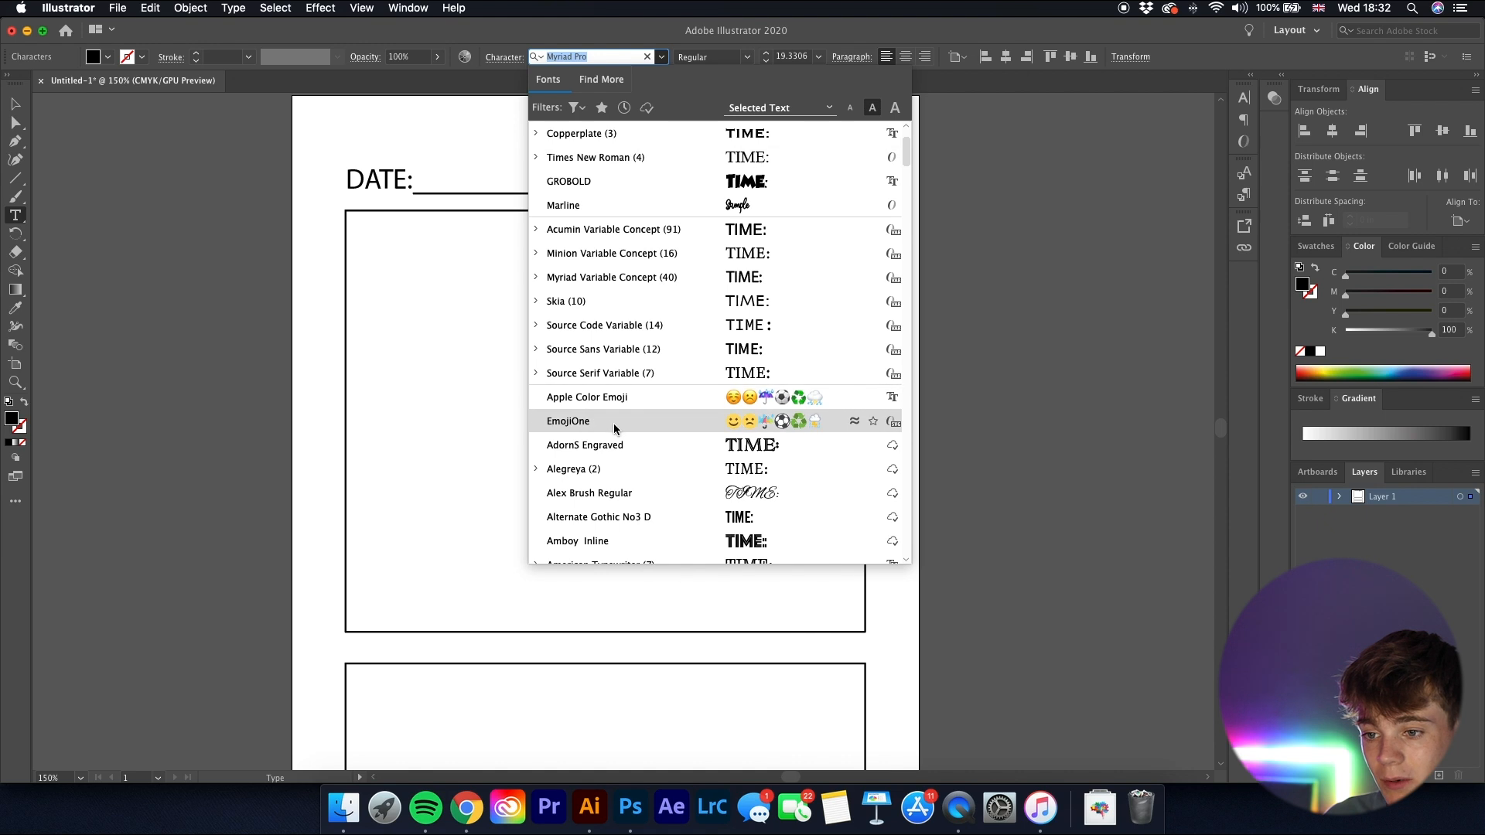
pyautogui.click(633, 528)
pyautogui.click(17, 106)
pyautogui.click(756, 179)
pyautogui.moveTo(685, 182); pyautogui.dragTo(697, 182)
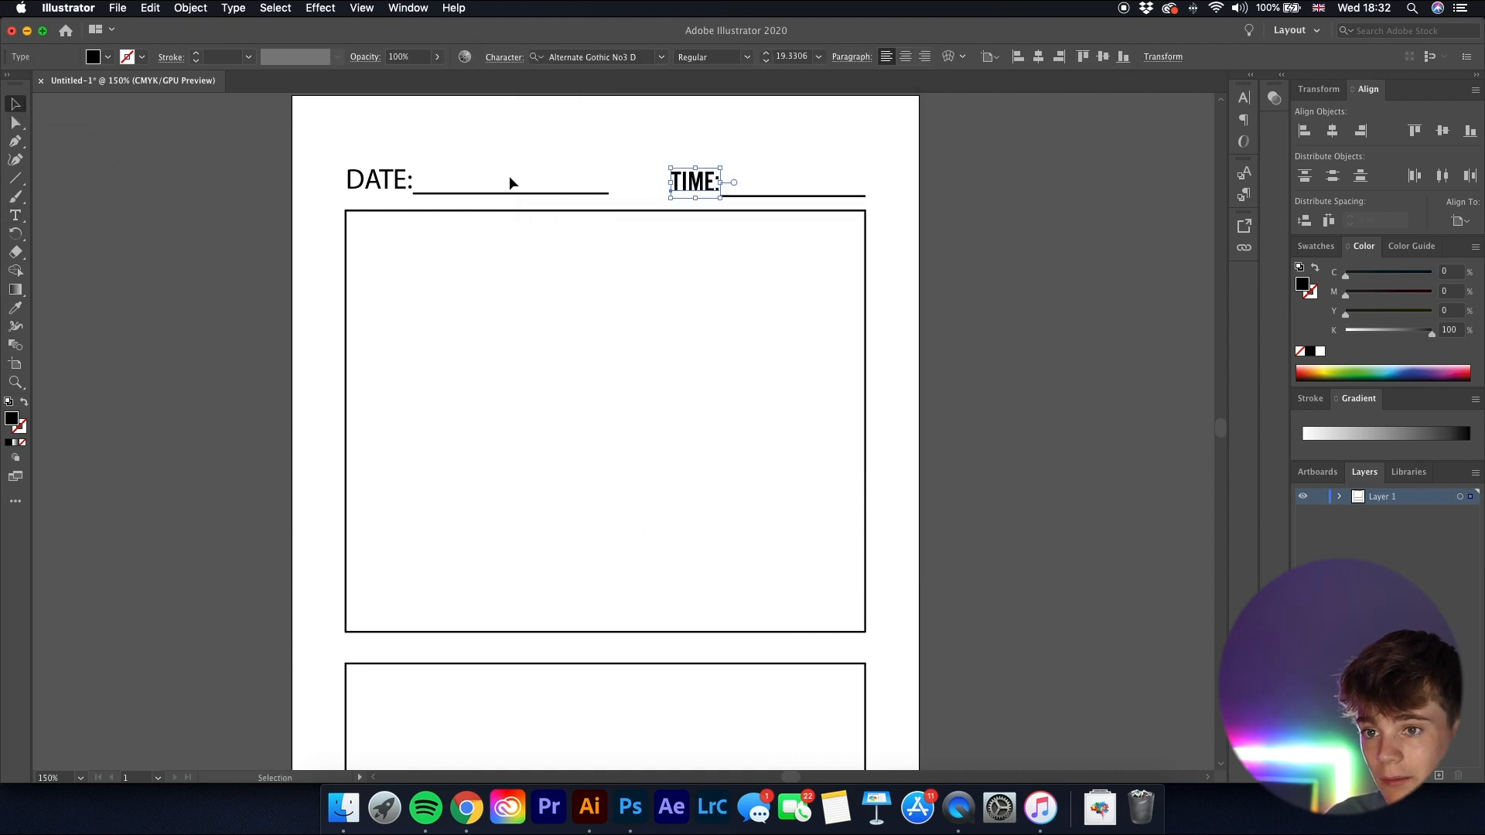
pyautogui.tripleClick(373, 181)
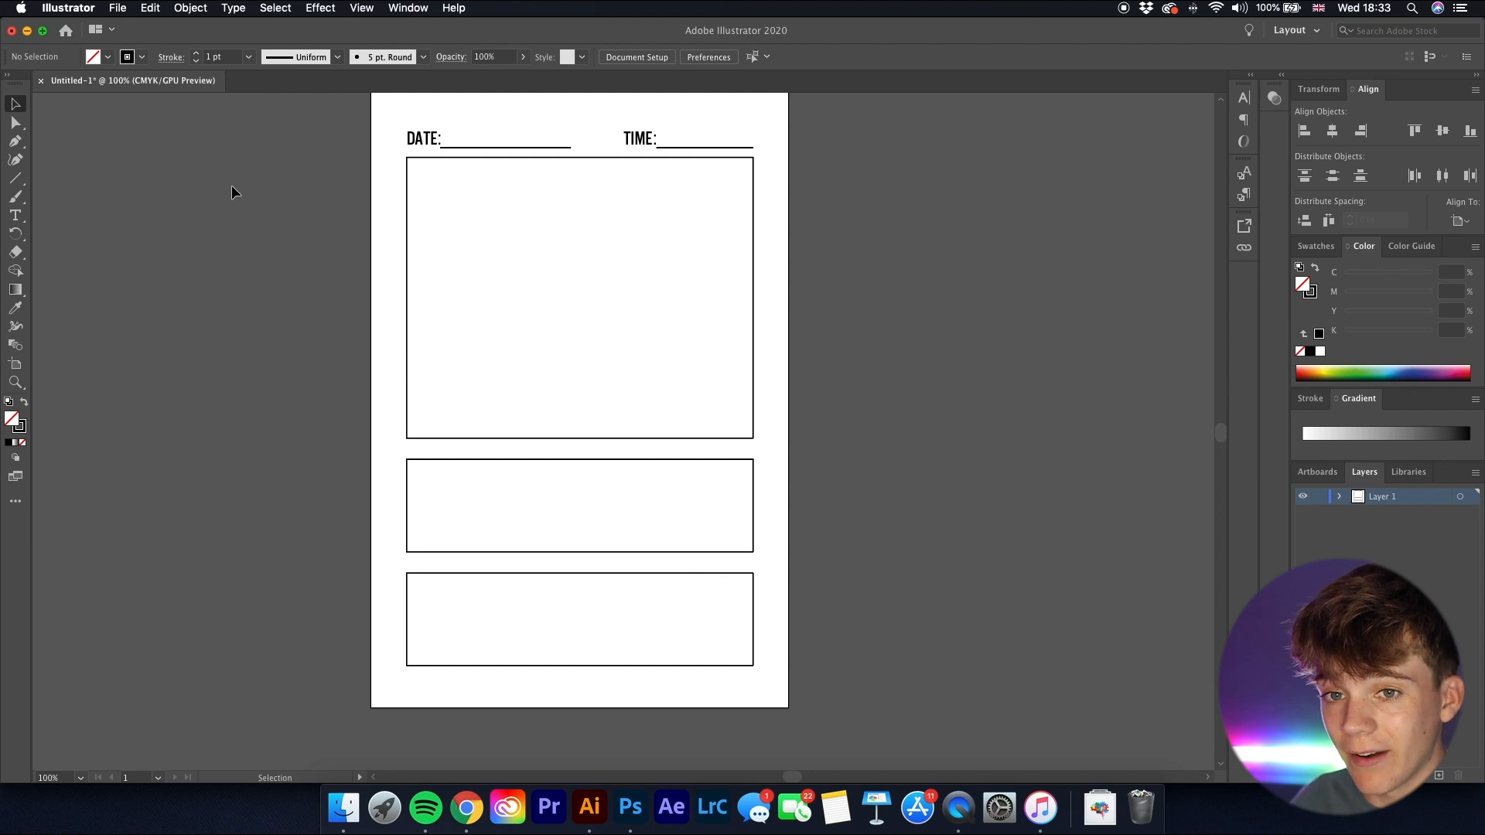
# - Draw a vertical line through the large rectangle's full height, a little over a quarter of its width from the left edge
pyautogui.click(16, 178)
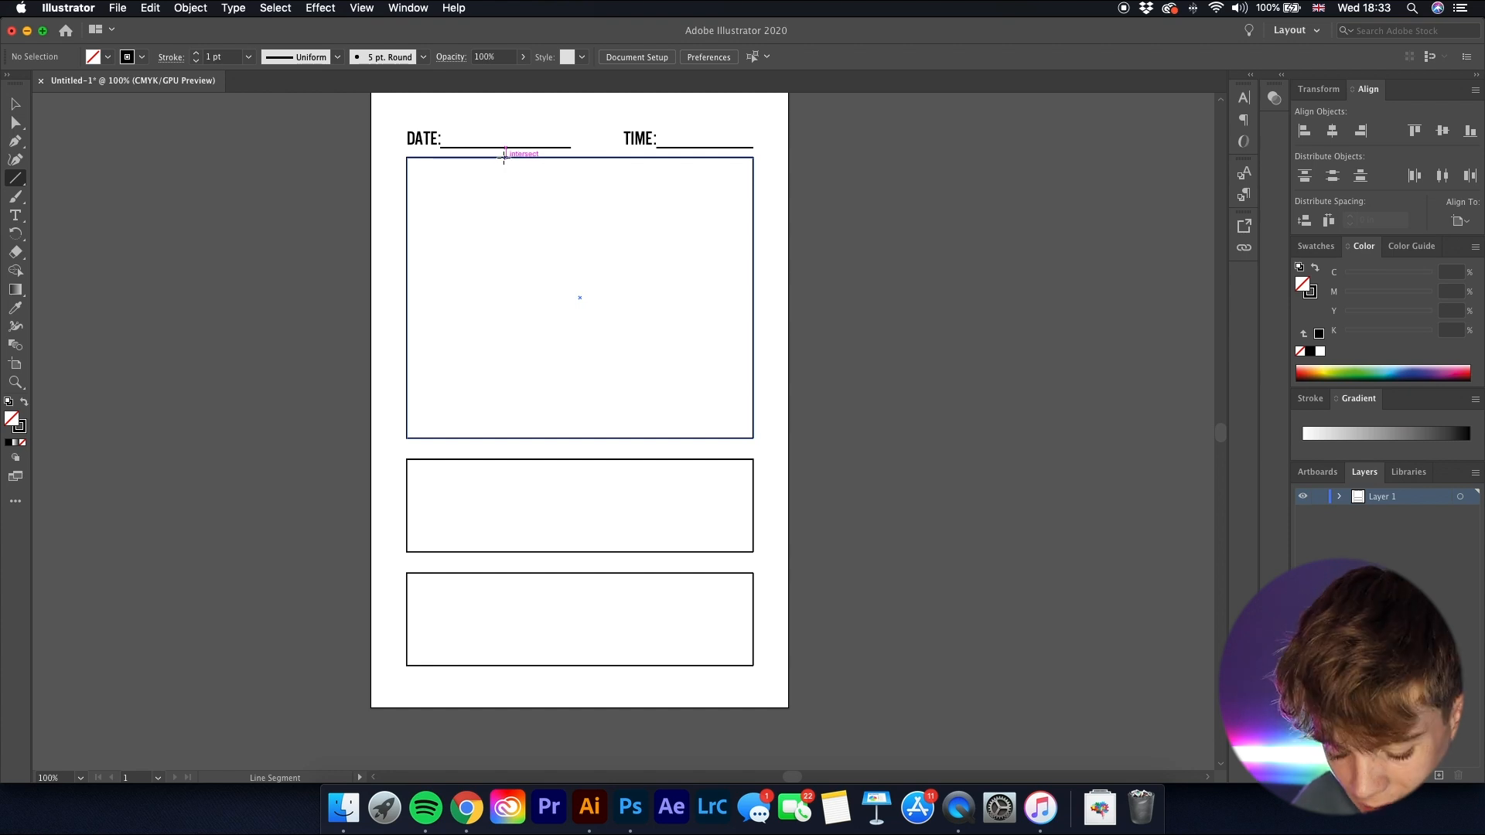
pyautogui.moveTo(505, 161); pyautogui.dragTo(527, 439)
pyautogui.press('v')
pyautogui.click(918, 275)
# - Copy the vertical line rightward nine times at about 0.36 in spacing to divide the rest of the large rectangle into columns
pyautogui.click(507, 256)
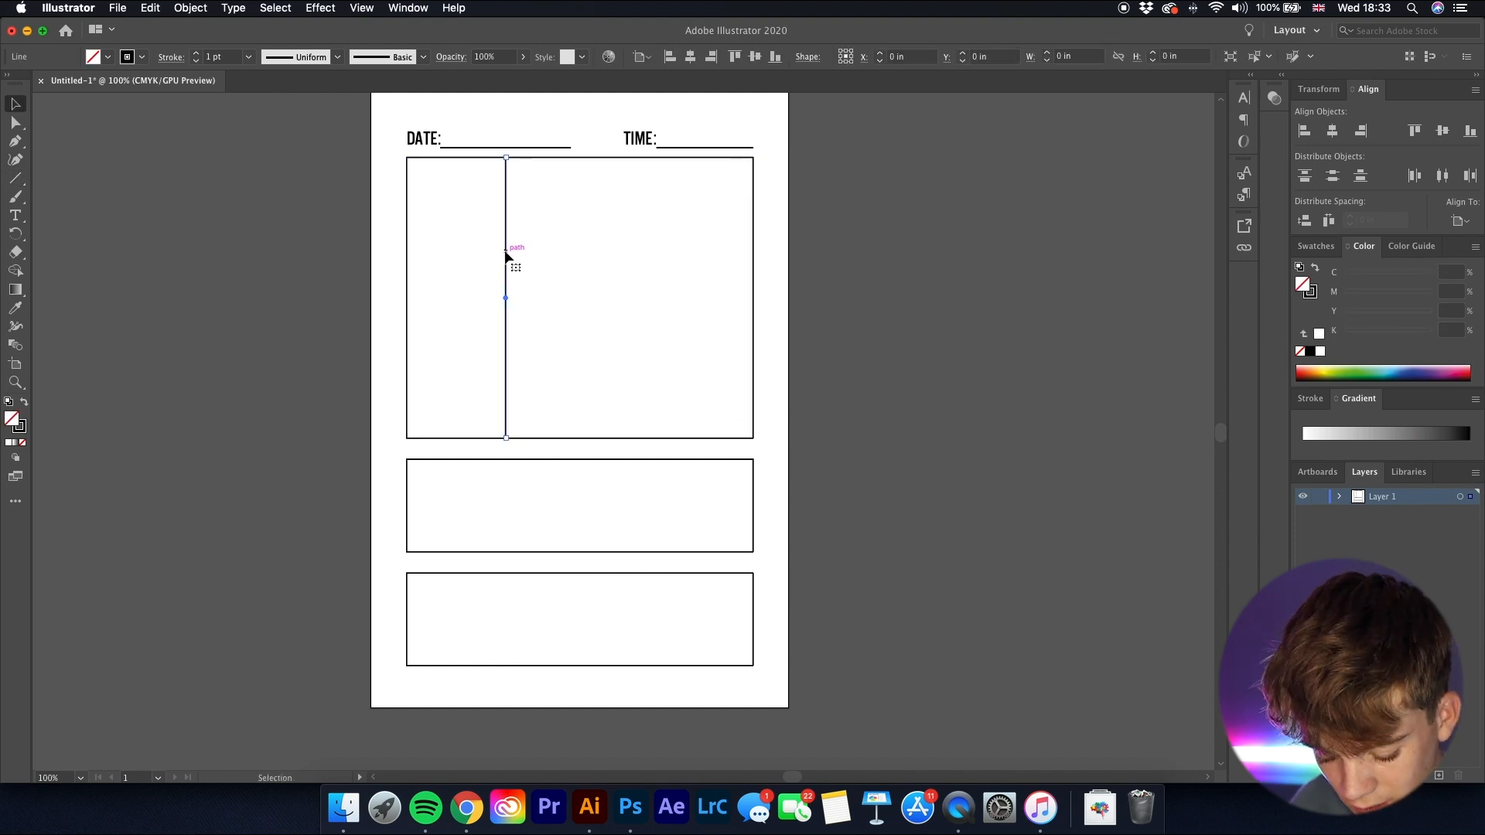
pyautogui.moveTo(507, 271); pyautogui.dragTo(533, 270)
pyautogui.press('super+d')
pyautogui.press('super+d')
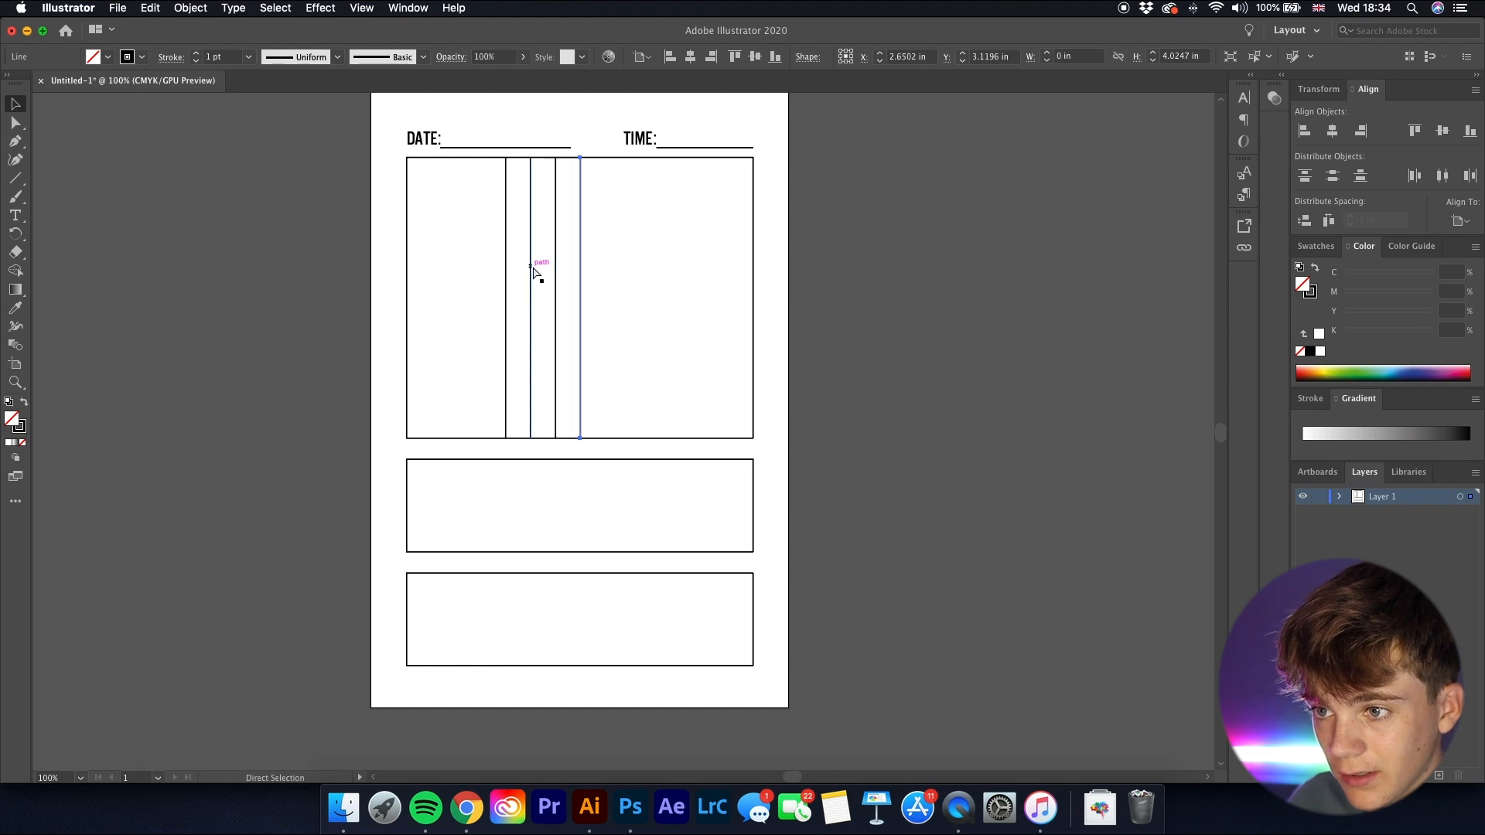
pyautogui.press('super+d')
pyautogui.press('super+d')
pyautogui.press('super+d')
pyautogui.press('super+d')
pyautogui.press('super+d')
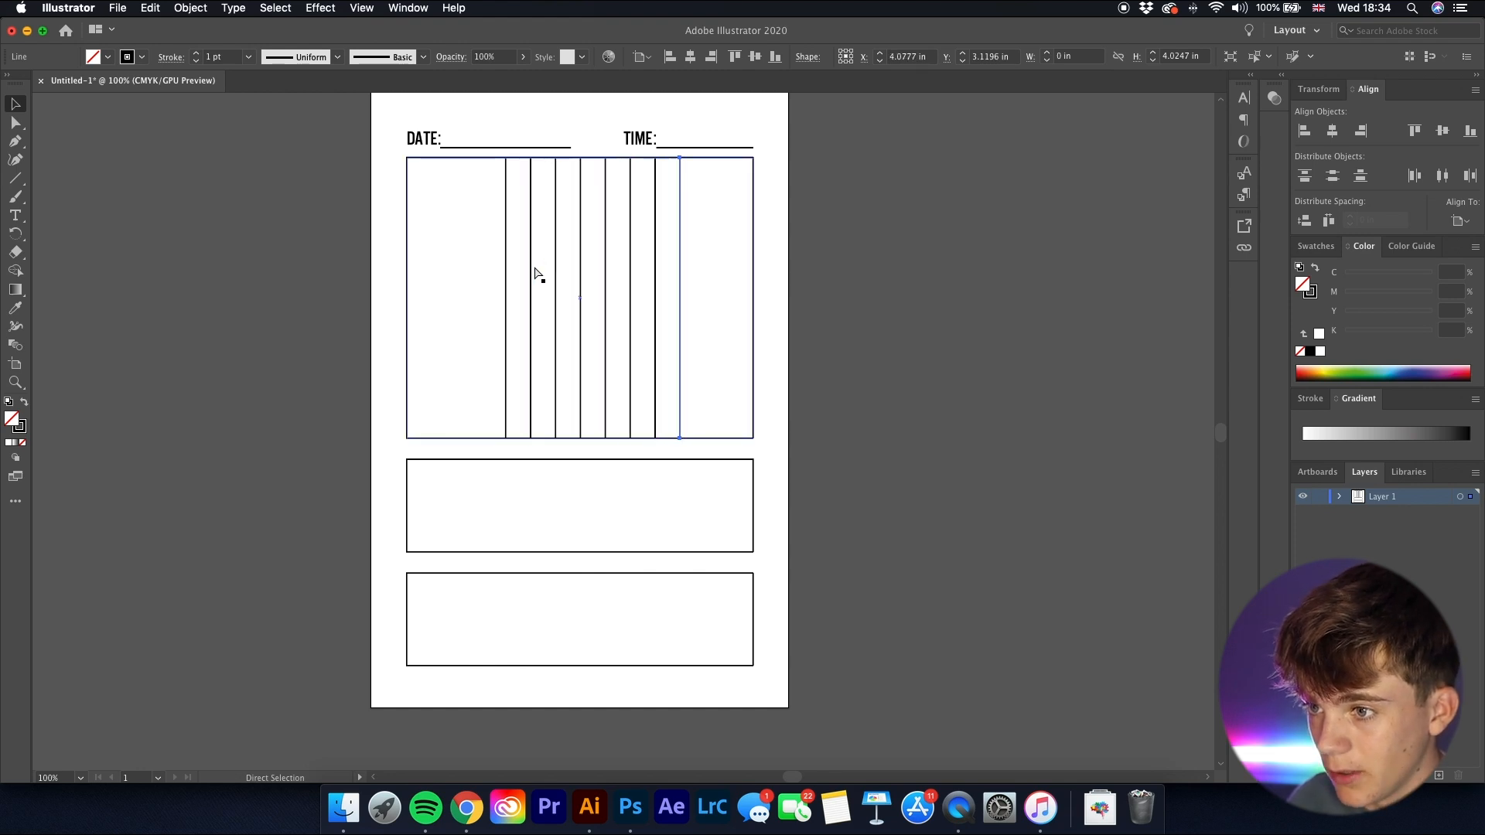
pyautogui.press('super+d')
pyautogui.click(966, 340)
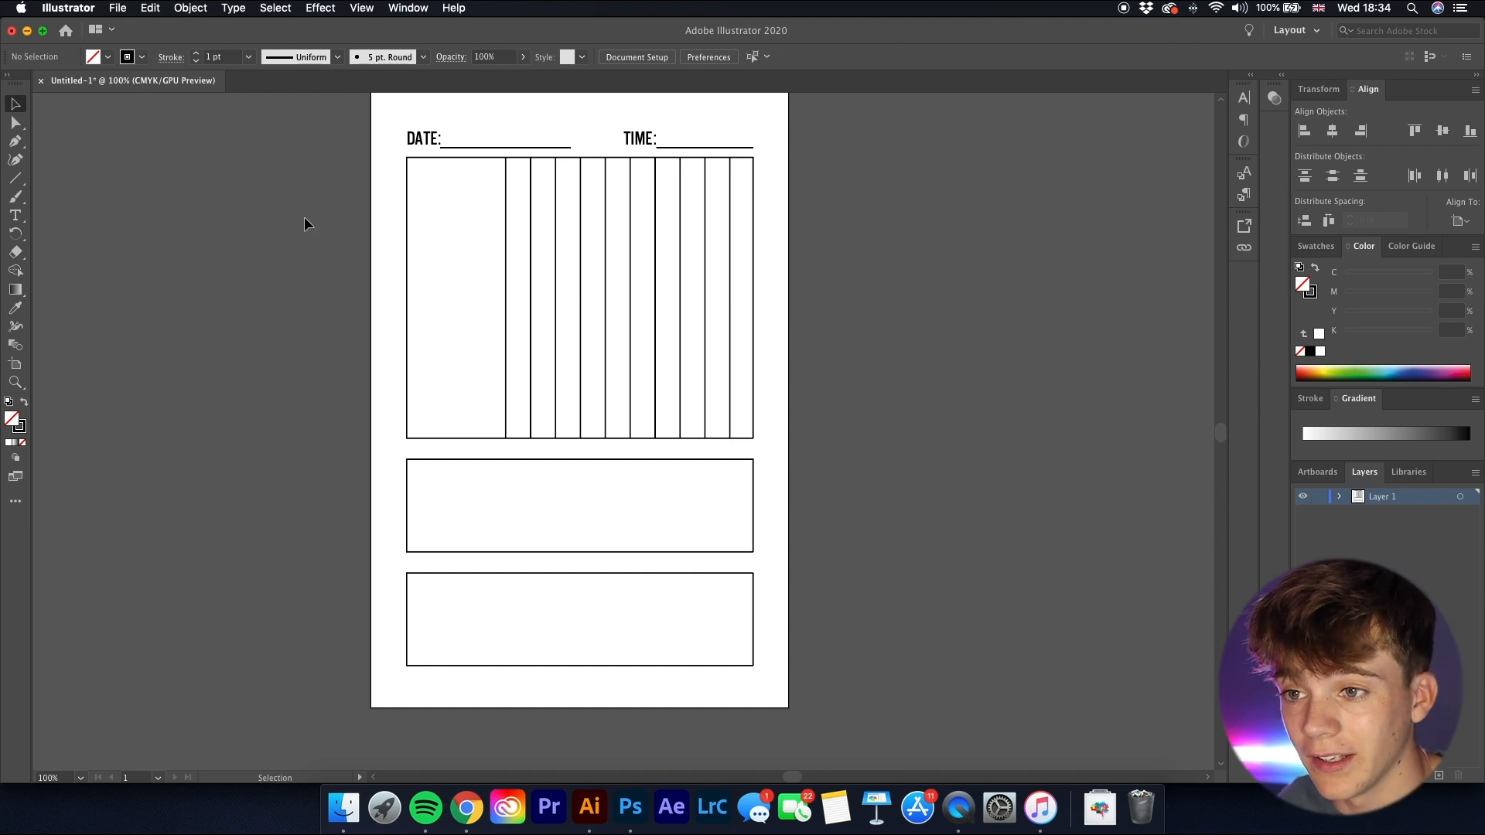
# - Draw a horizontal line about 4.96 in long across the large rectangle, just below its top edge
pyautogui.click(17, 178)
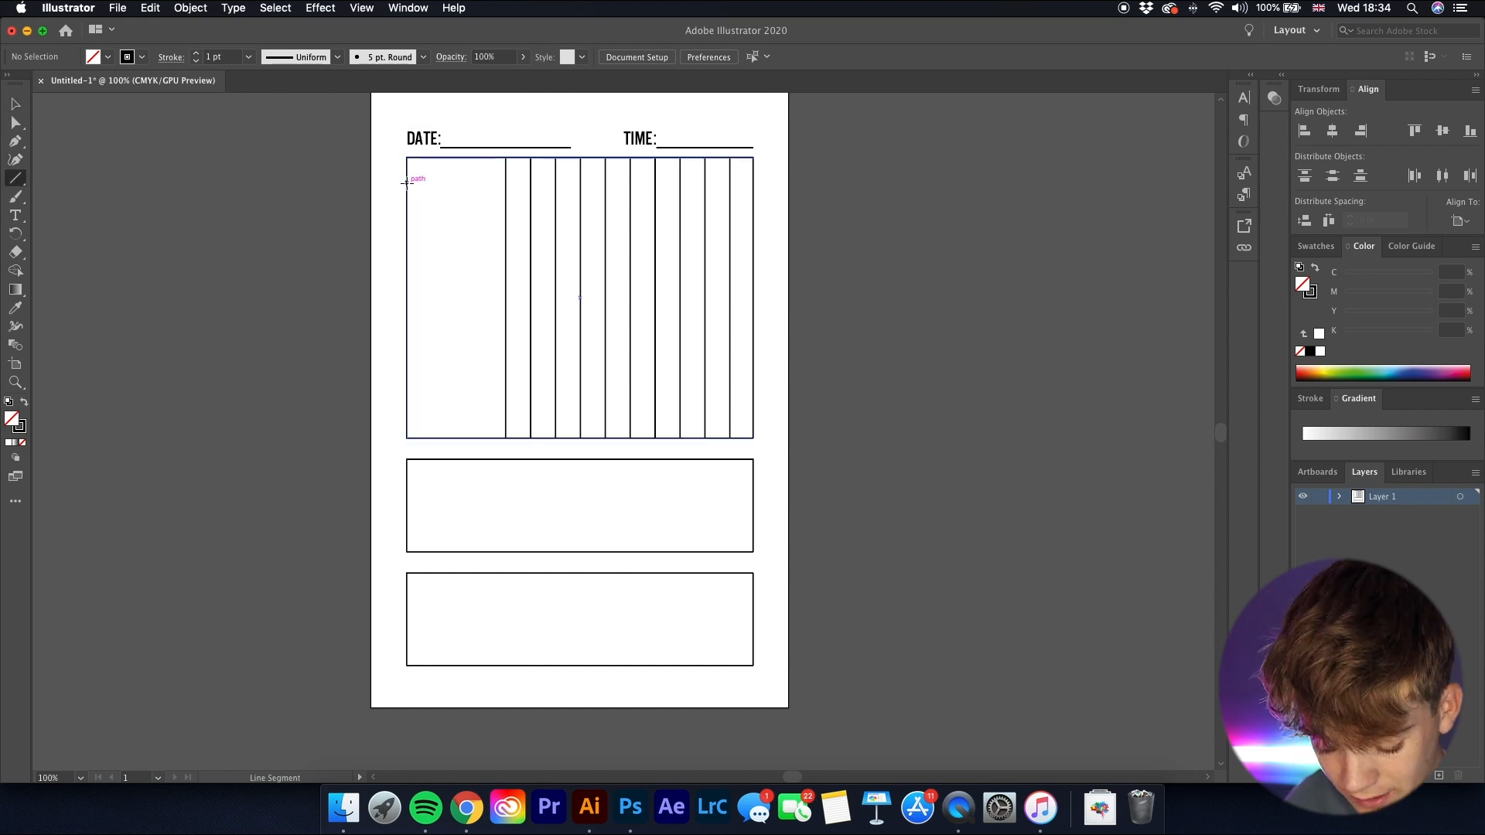
pyautogui.moveTo(407, 182); pyautogui.dragTo(754, 200)
pyautogui.click(15, 104)
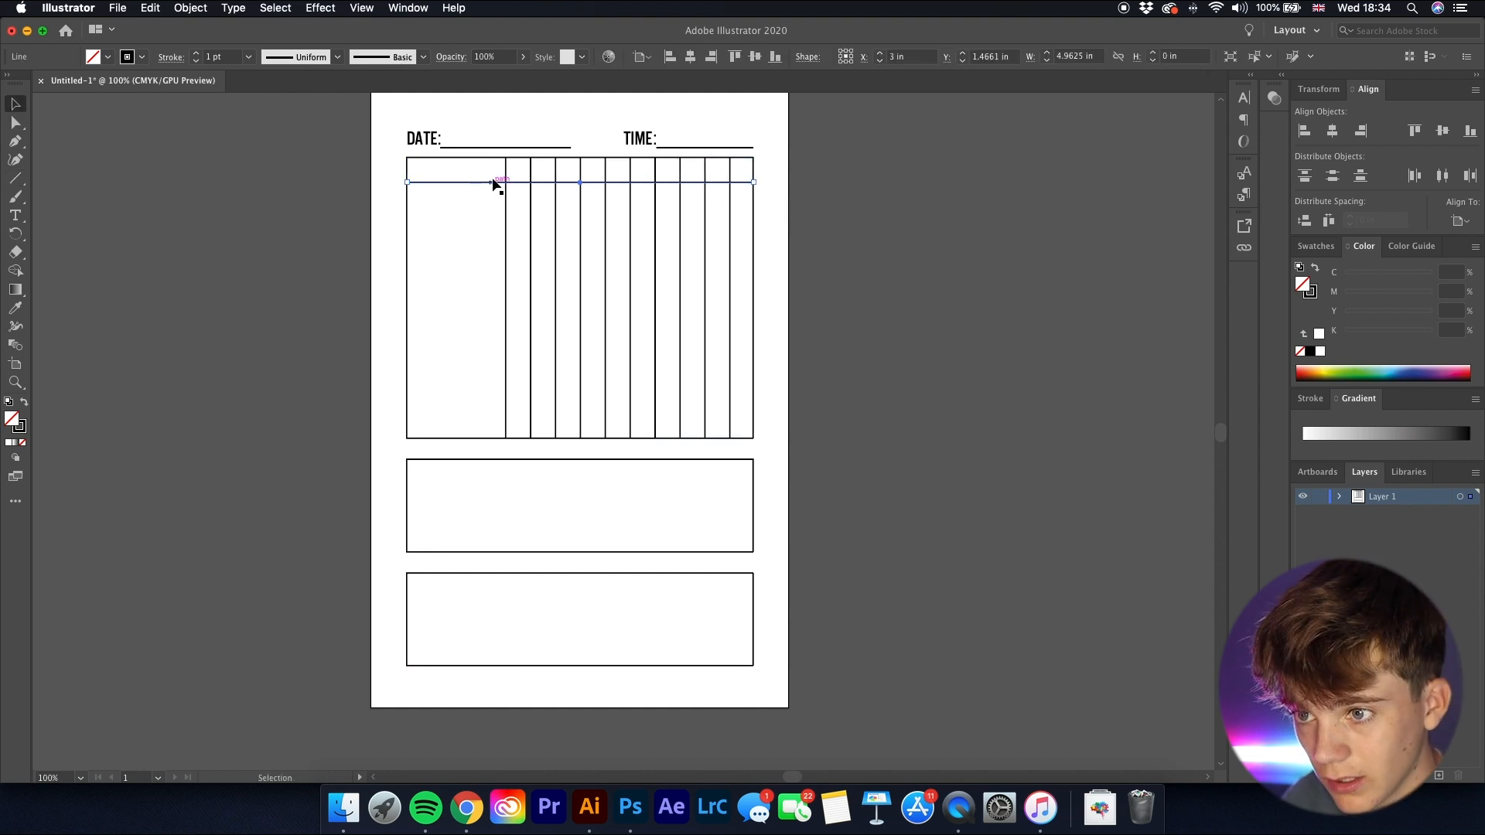
# - Copy the horizontal line downward nine times at about 0.37 in spacing to divide the large rectangle into rows
pyautogui.moveTo(489, 182); pyautogui.dragTo(489, 207)
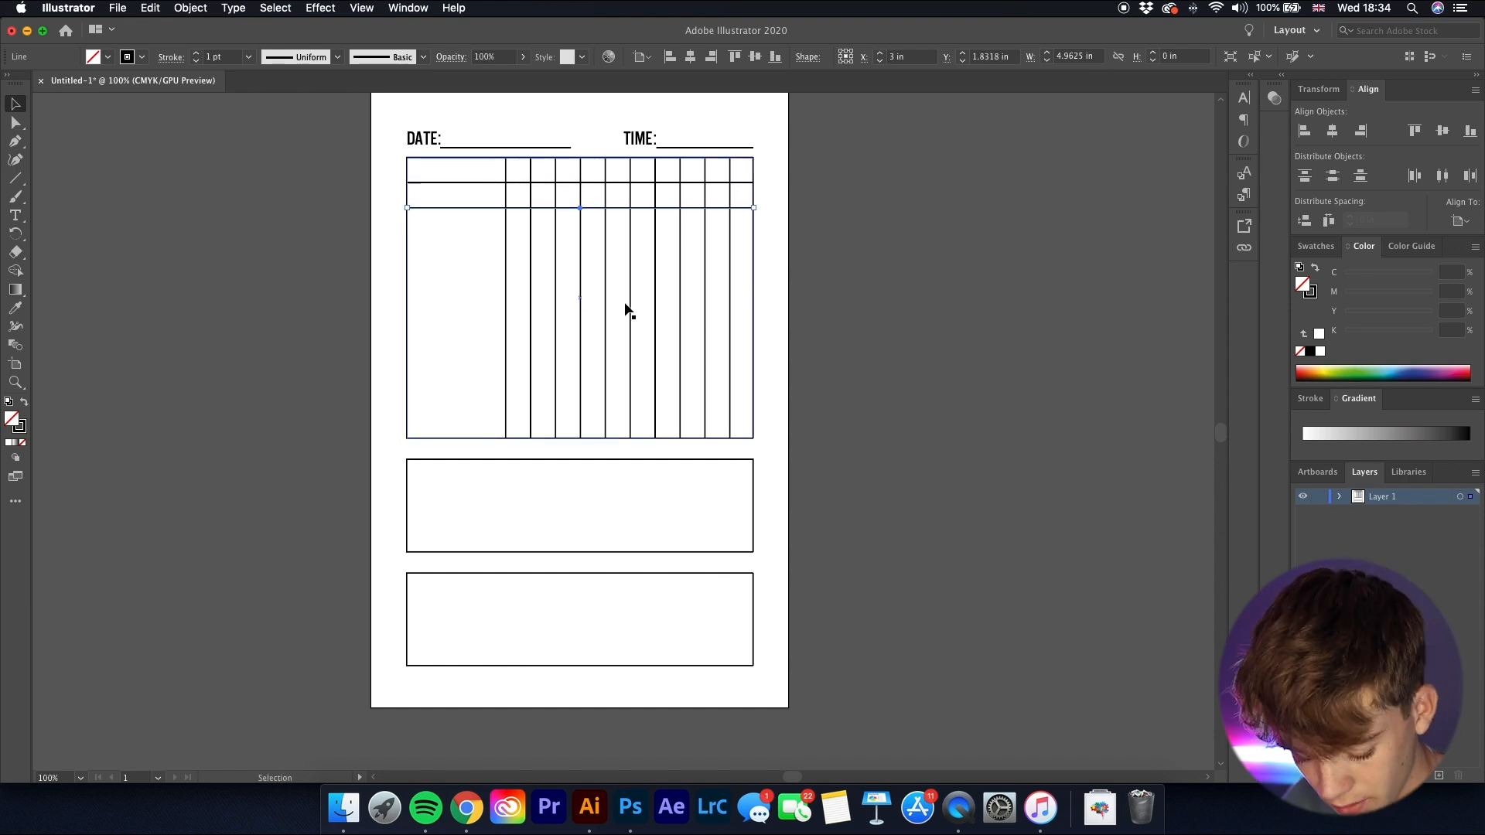
pyautogui.press('super+d')
pyautogui.press('super+d')
pyautogui.press('super+d')
pyautogui.press('super+d')
pyautogui.press('super+d')
pyautogui.press('super+d')
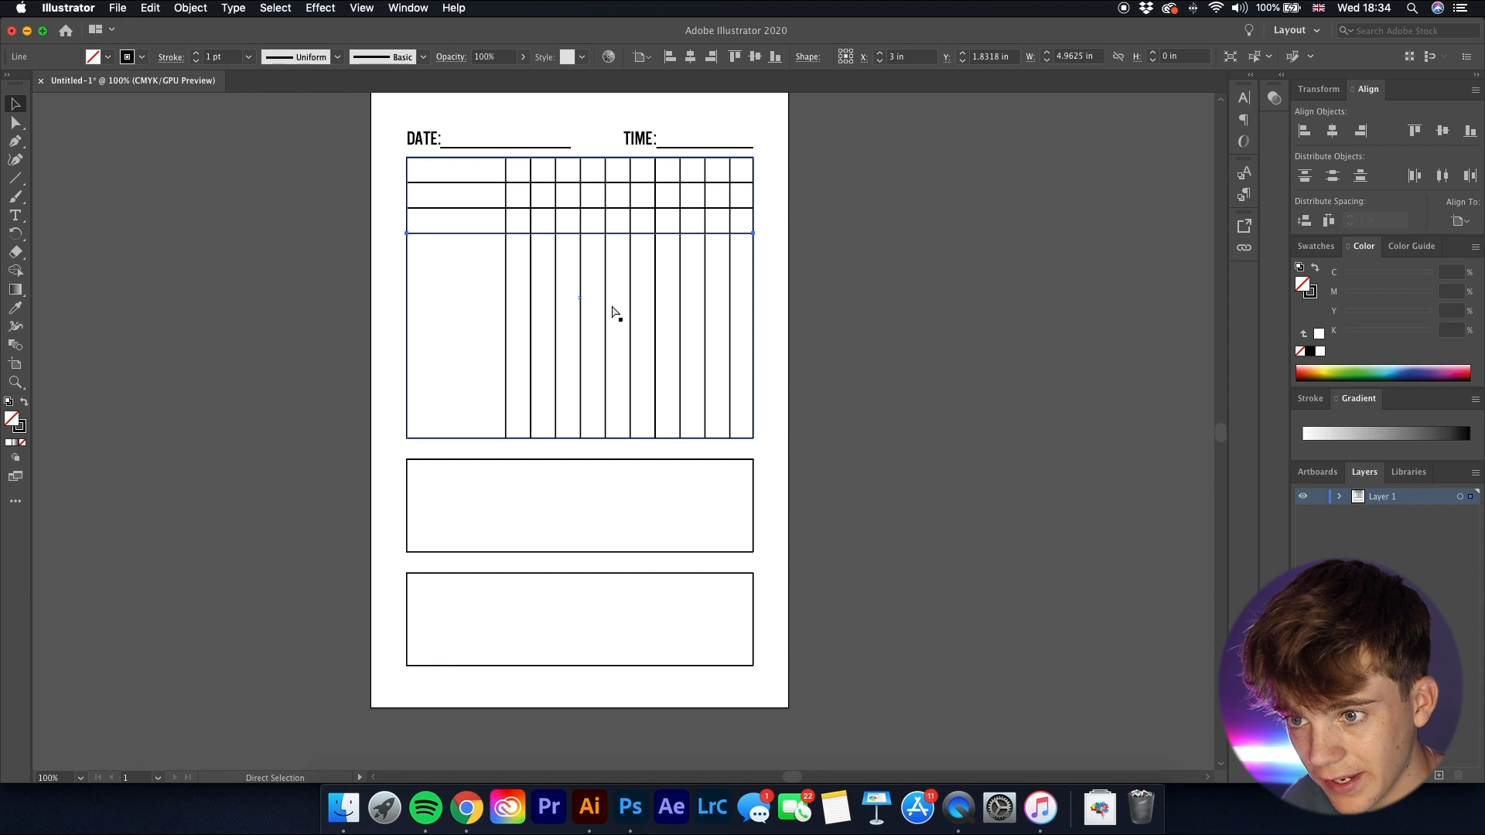
pyautogui.press('super+d')
pyautogui.press('super+d')
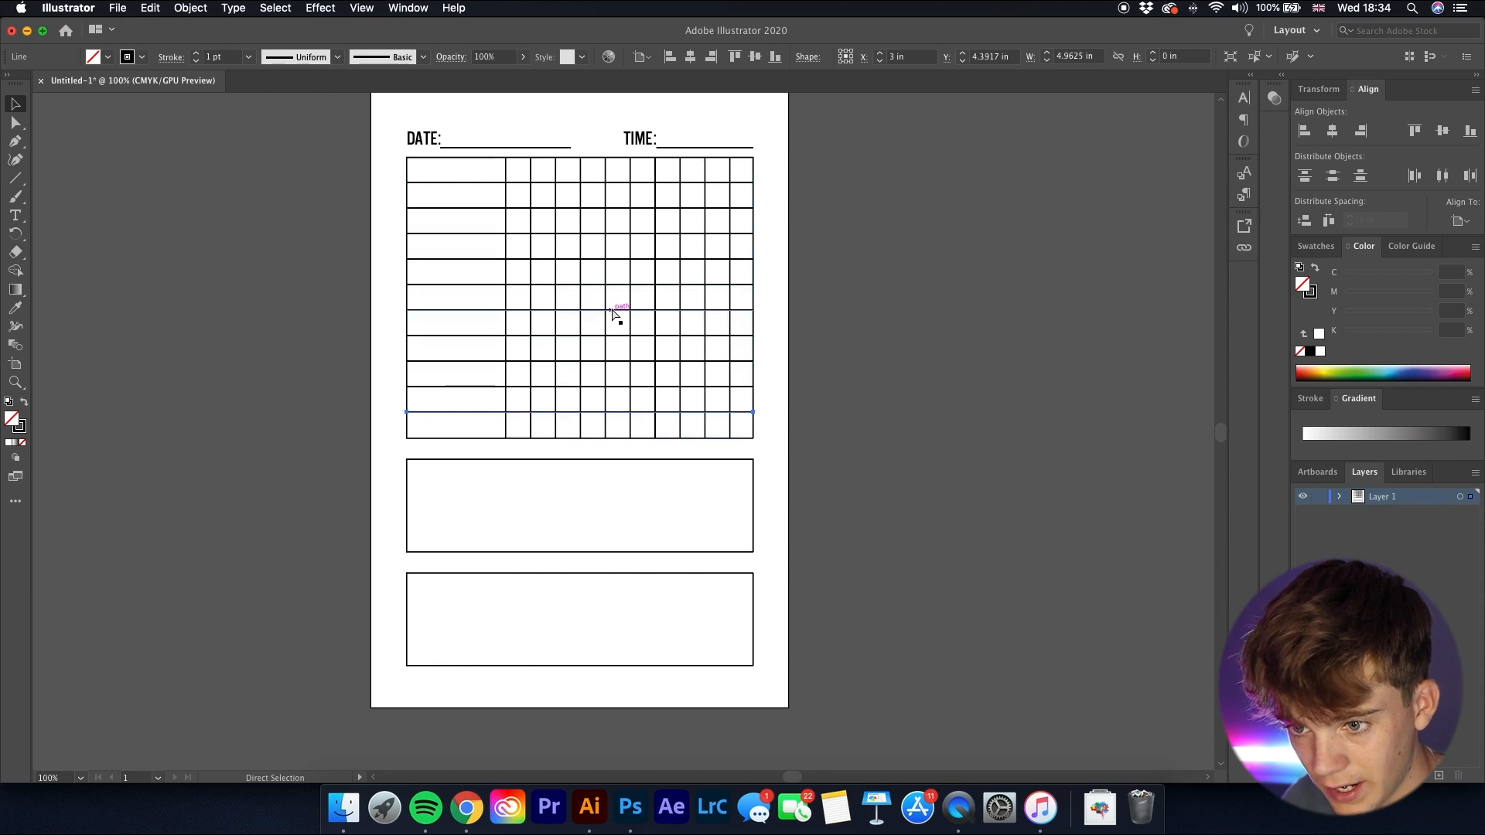
pyautogui.click(415, 448)
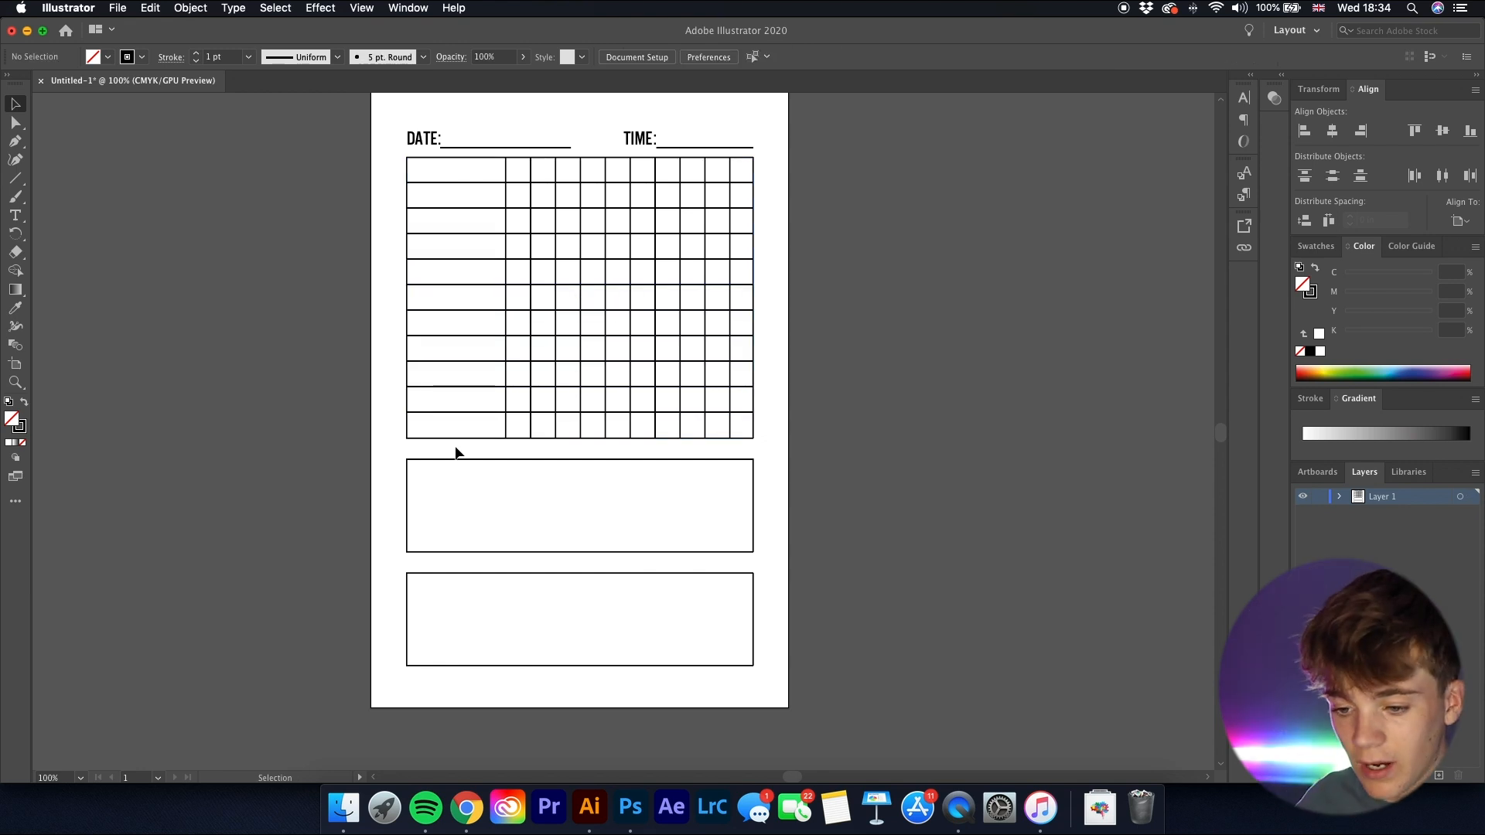
# - Copy the DATE: label into the large table's wide first header cell and change the copy's text to EXERCISE
pyautogui.scroll(1, 422, 160)
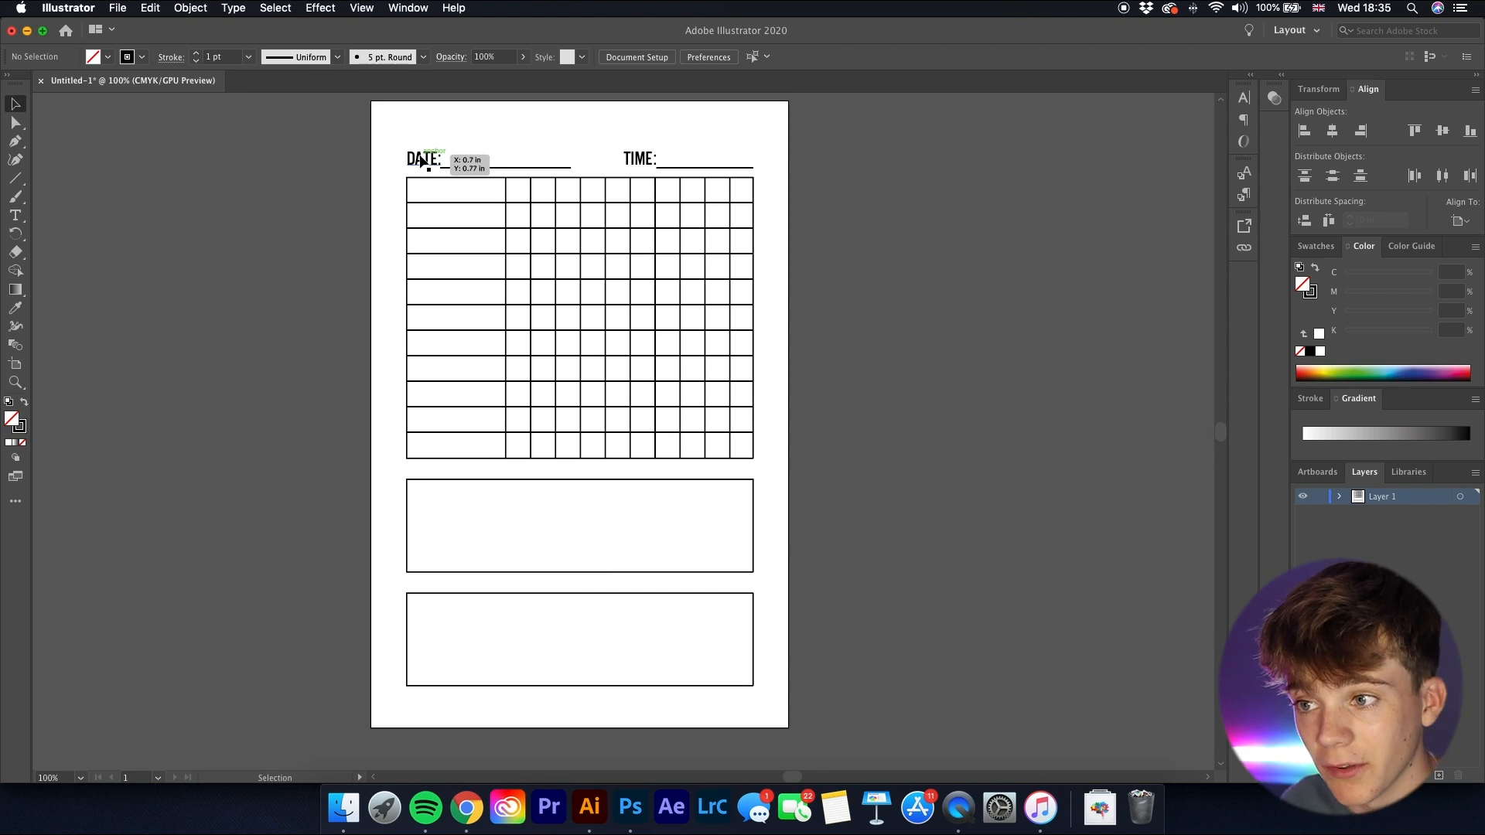
pyautogui.click(422, 160)
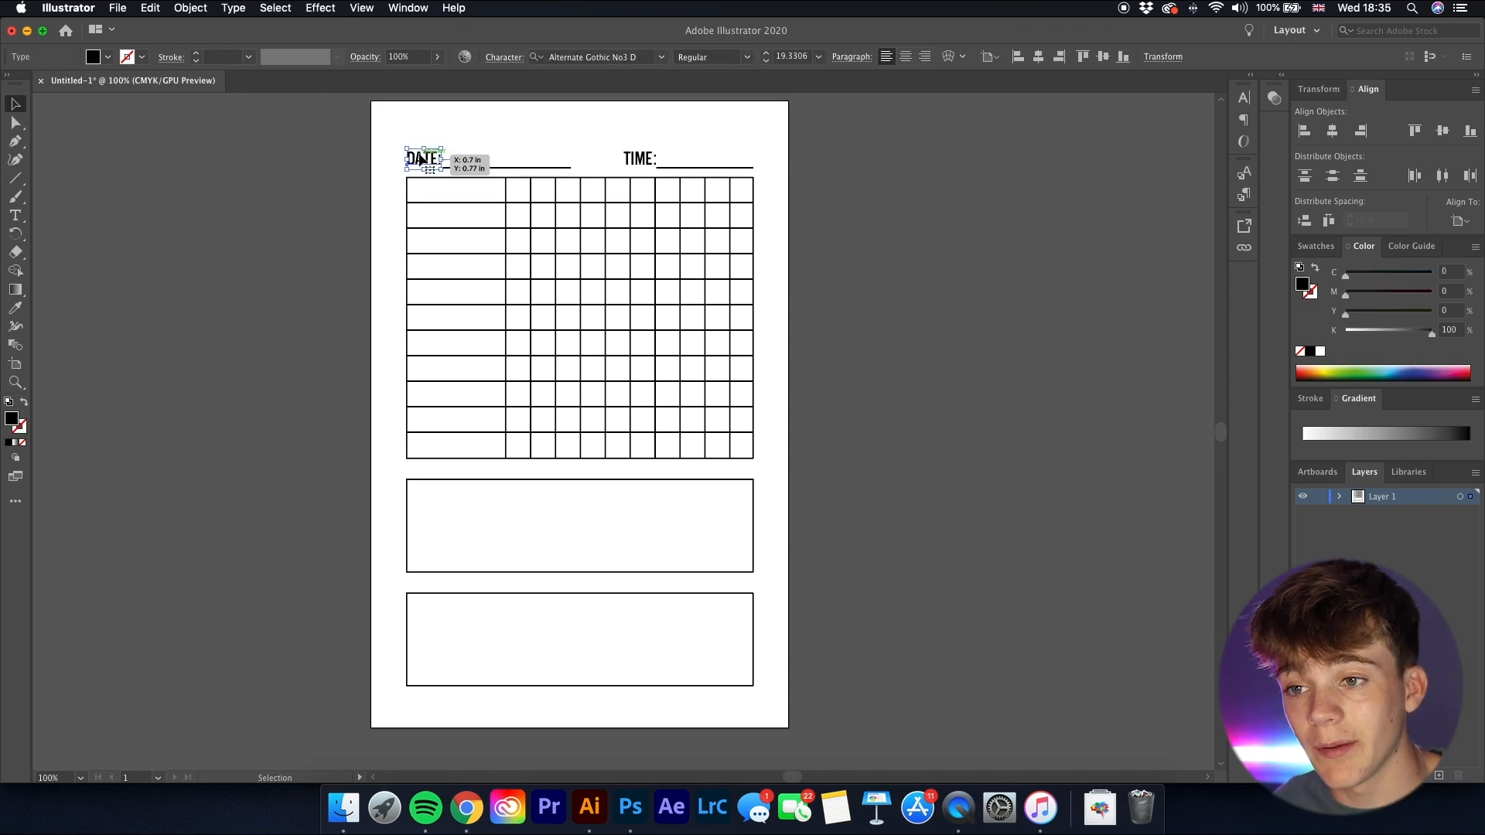
pyautogui.moveTo(420, 159); pyautogui.dragTo(419, 157)
pyautogui.moveTo(420, 159); pyautogui.dragTo(455, 195)
pyautogui.doubleClick(455, 195)
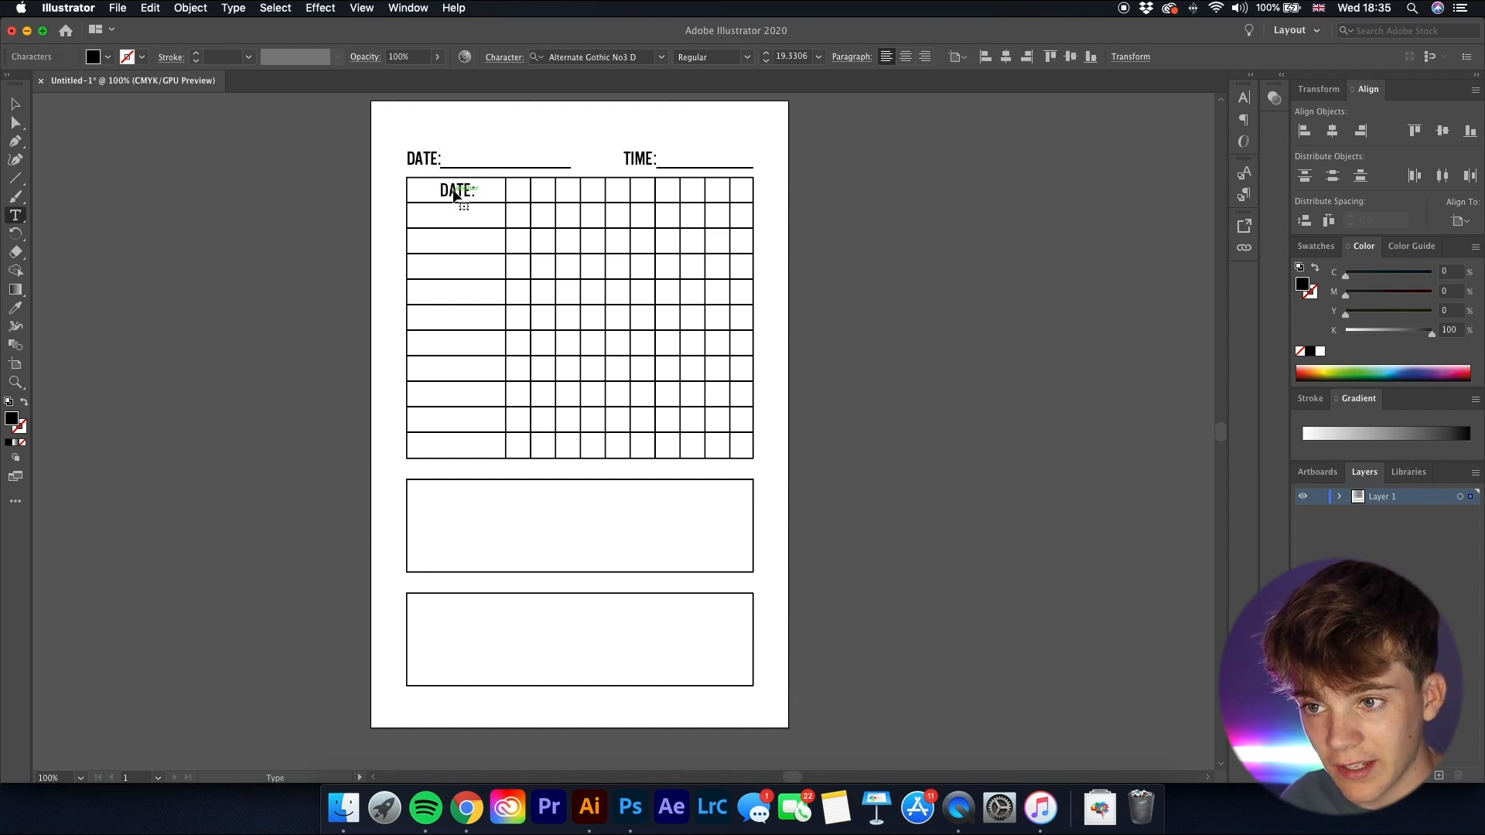
pyautogui.tripleClick(454, 195)
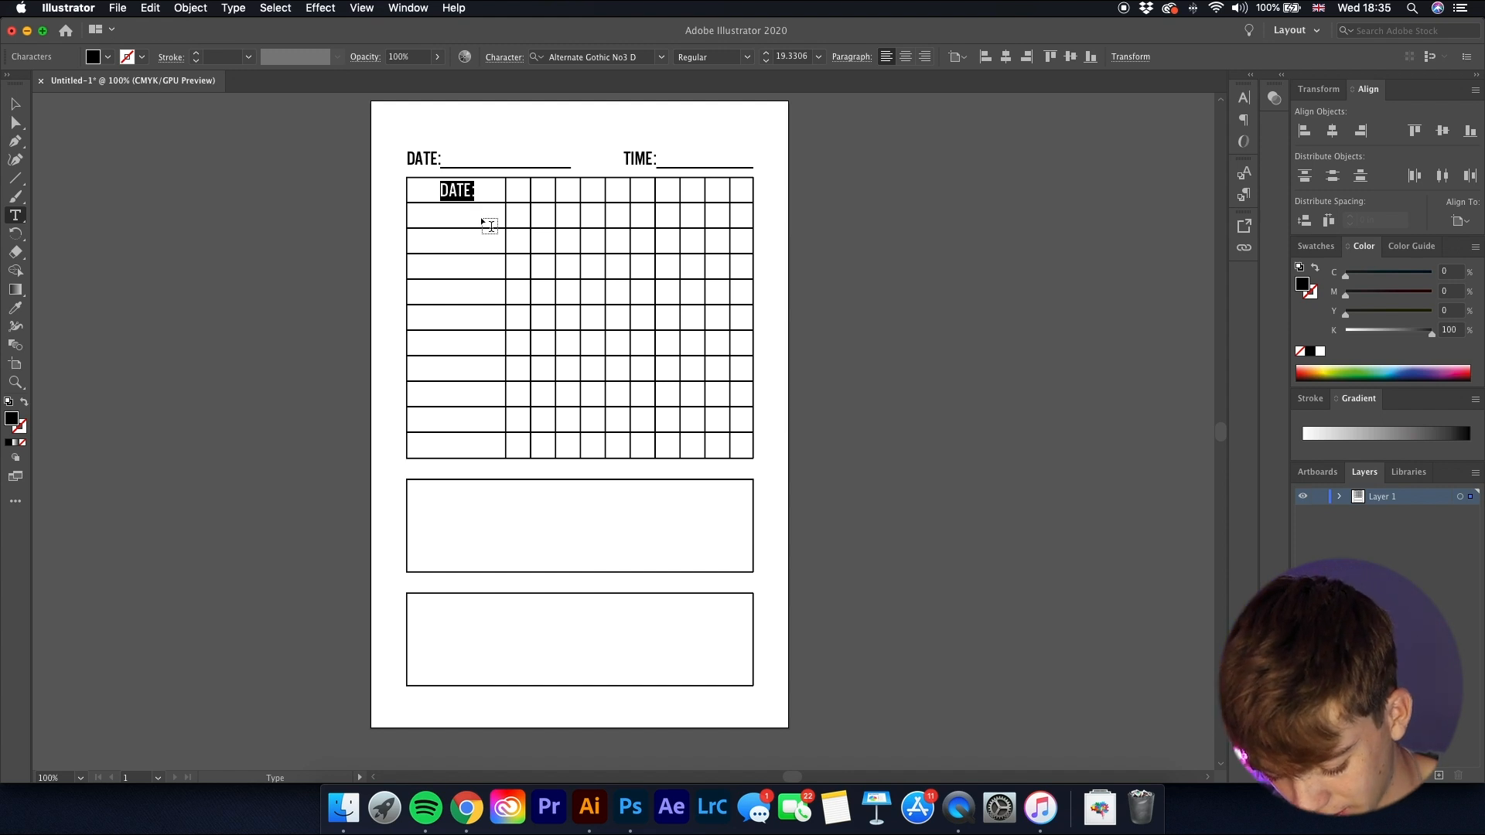
pyautogui.write('EXERCISE')
pyautogui.press('Escape')
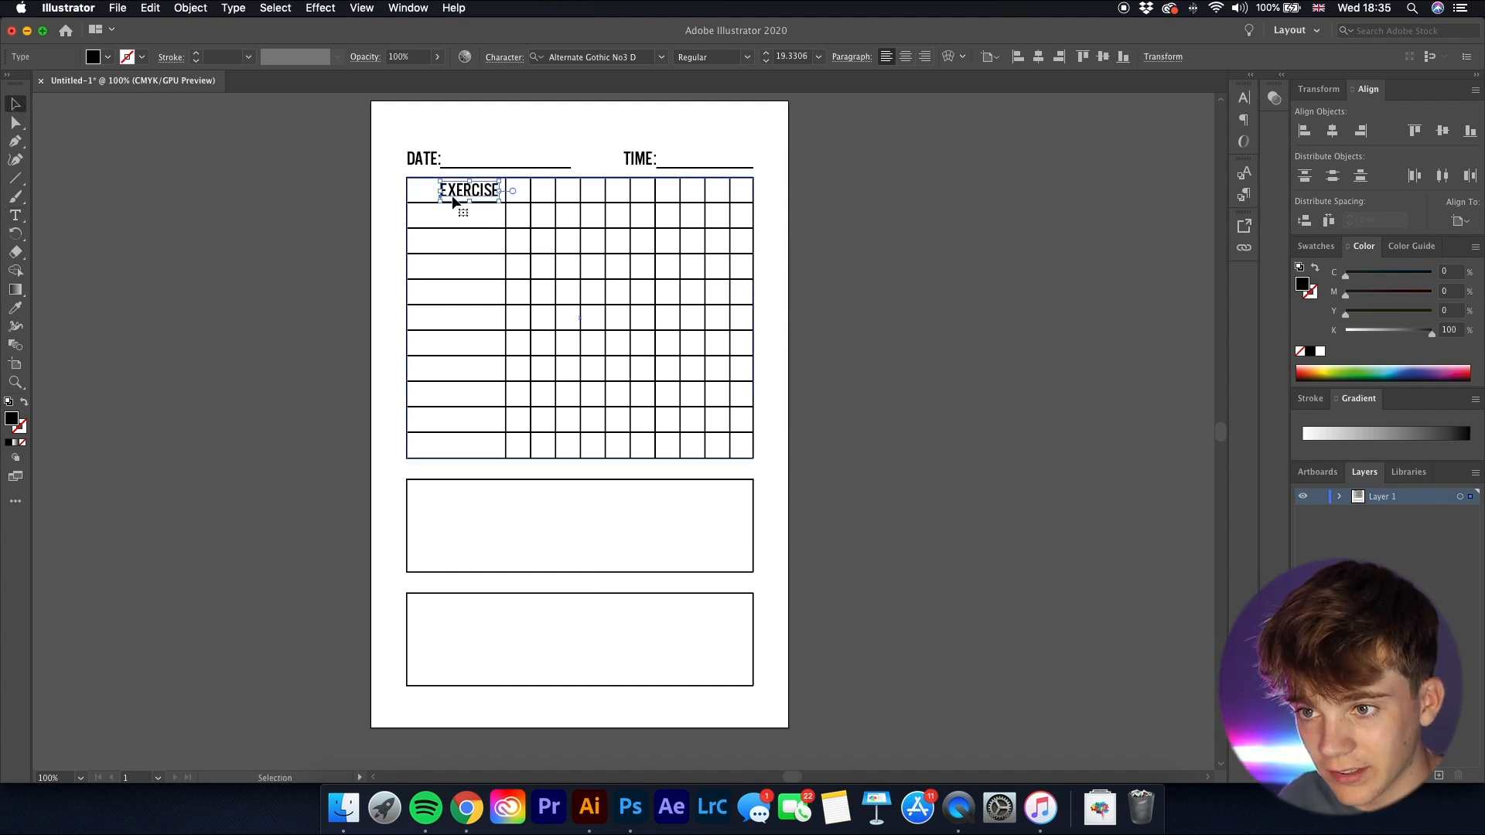
# - Copy the EXERCISE label into the second header cell, change its text to REPS and shrink it to about 10 pt to fit
pyautogui.press('super+equal')
pyautogui.moveTo(460, 199); pyautogui.dragTo(551, 194)
pyautogui.click(393, 210)
pyautogui.doubleClick(549, 188)
pyautogui.doubleClick(549, 188)
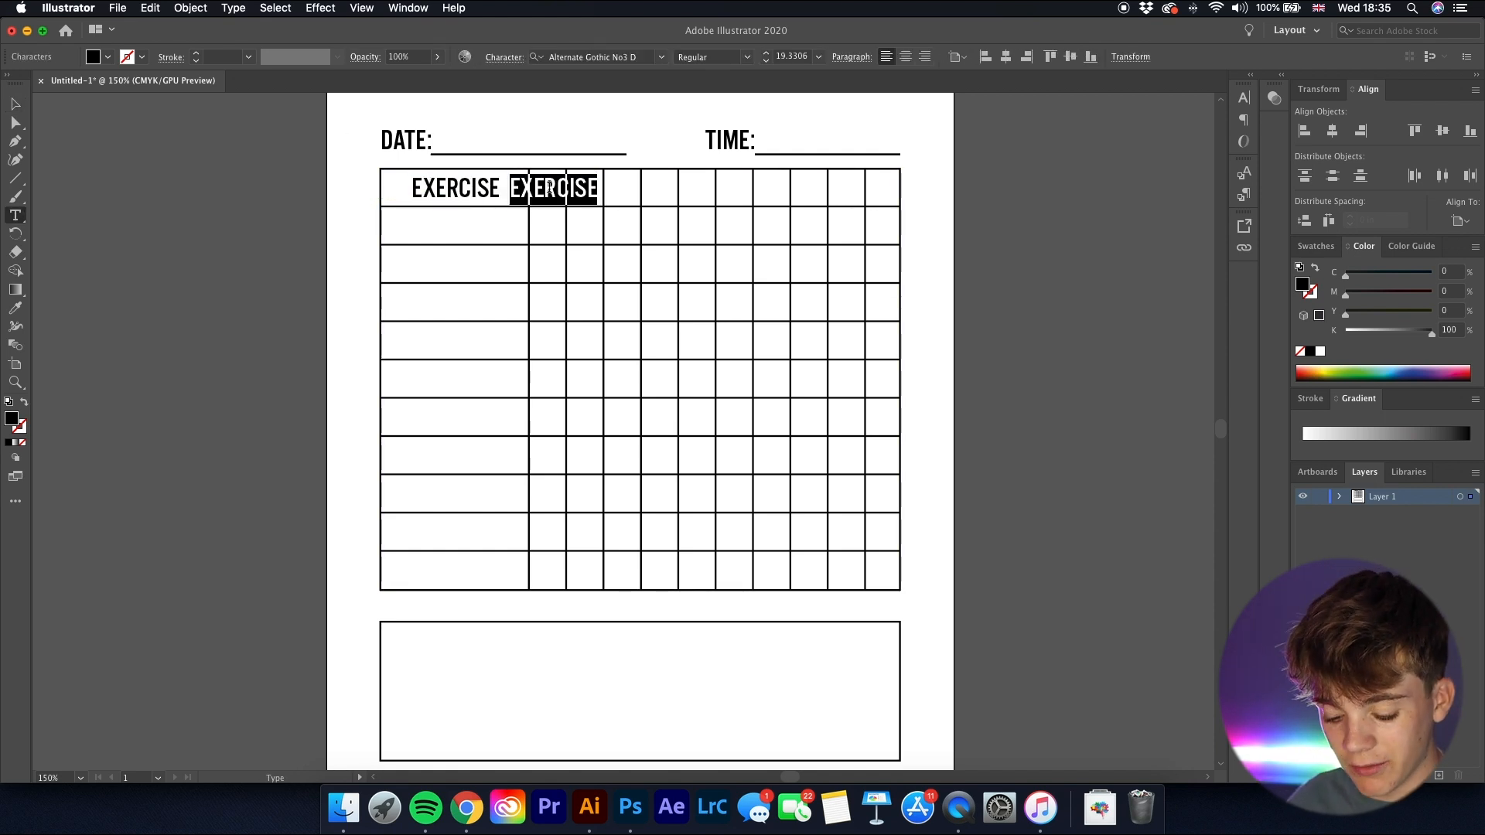
pyautogui.write('REPS')
pyautogui.press('Escape')
pyautogui.moveTo(553, 189)
pyautogui.mouseDown()
pyautogui.moveTo(572, 205)
pyautogui.moveTo(551, 189)
pyautogui.mouseUp()
pyautogui.press('super+z')
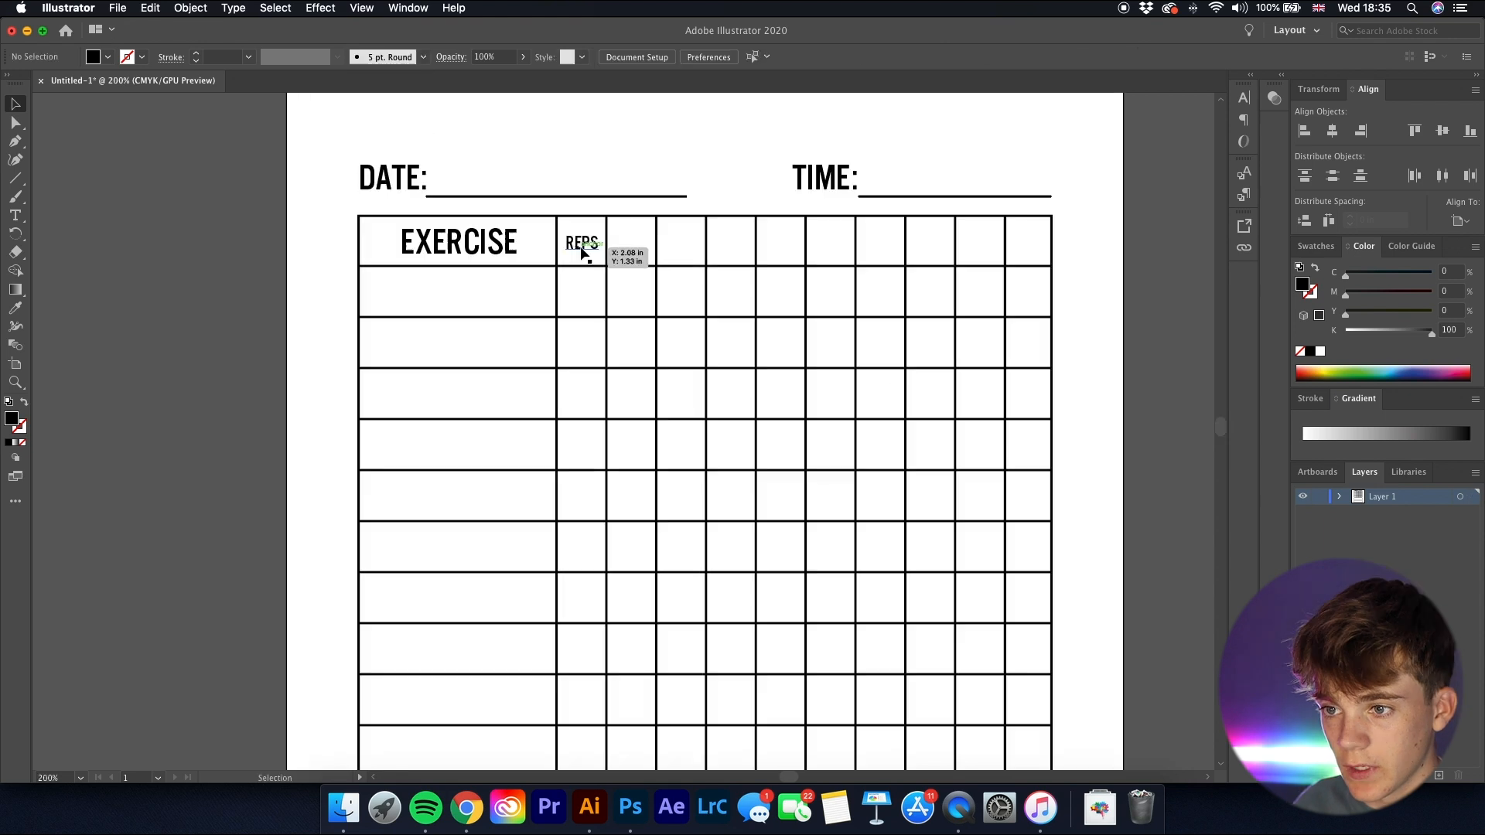
# - Copy the REPS label rightward into every other narrow header cell, making four copies
pyautogui.moveTo(581, 248); pyautogui.dragTo(681, 246)
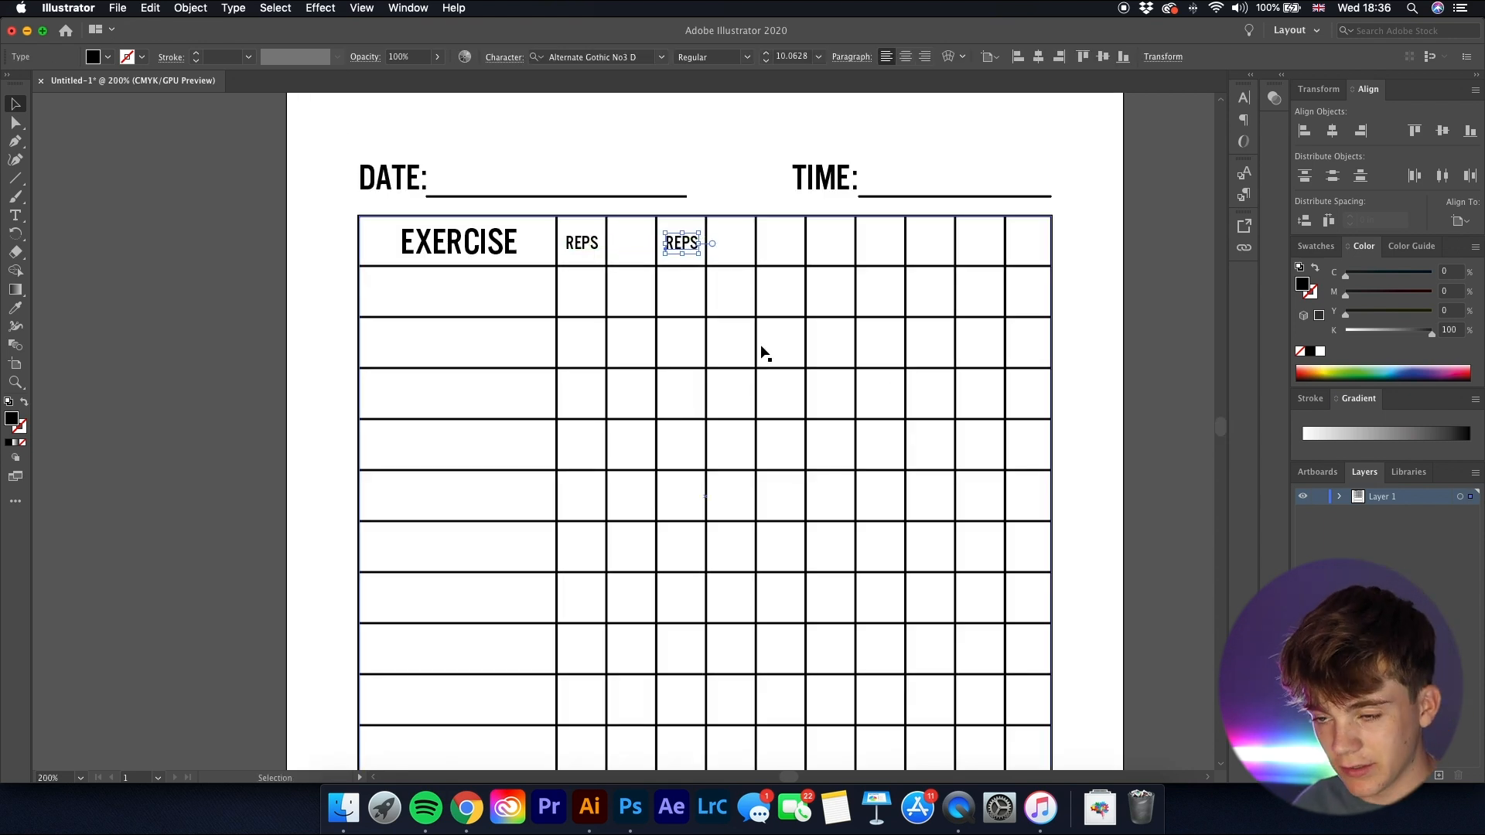
pyautogui.press('super+d')
pyautogui.press('super+d')
pyautogui.press('super+d')
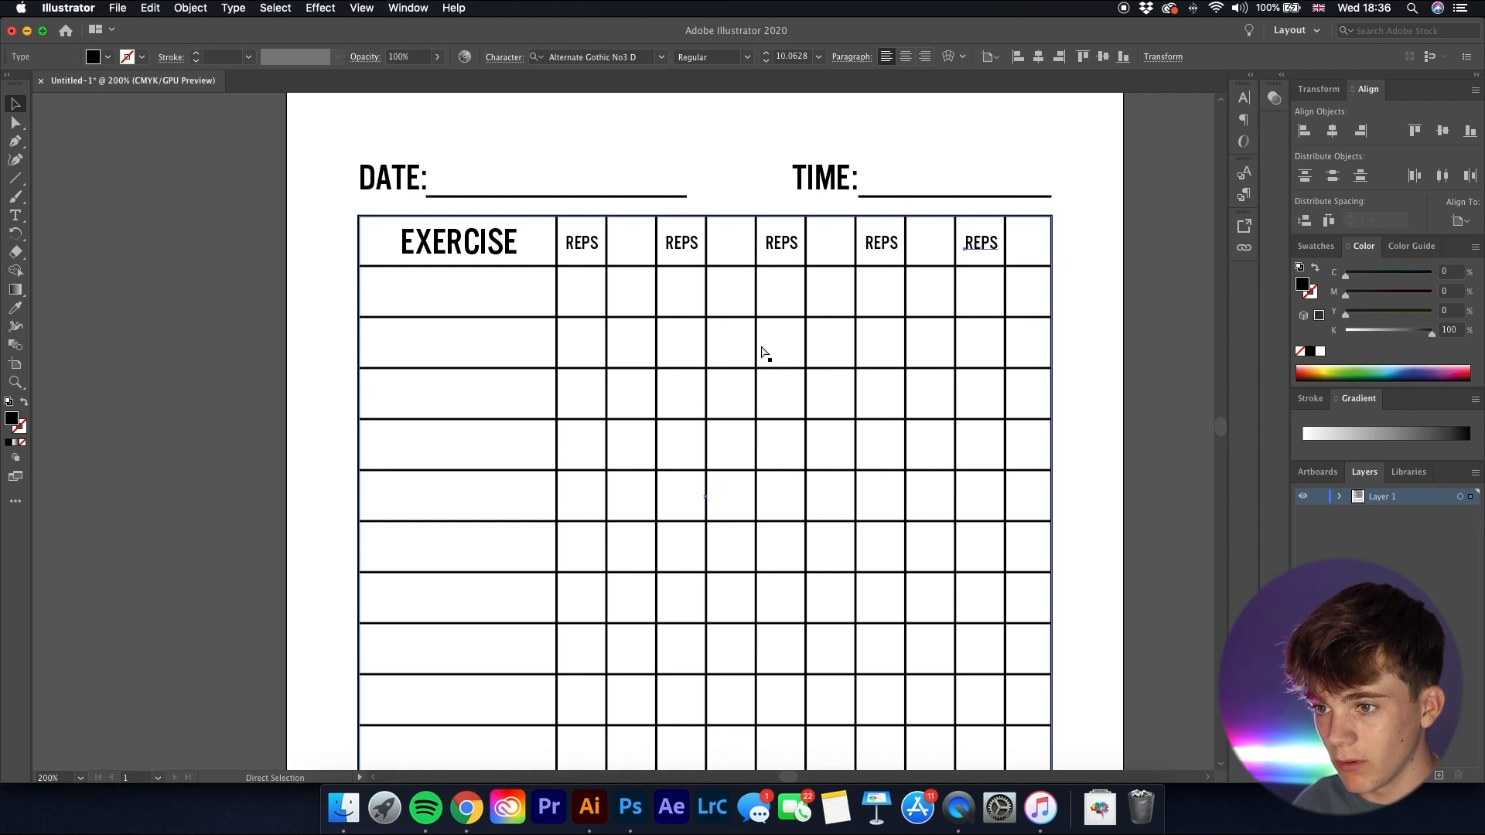
pyautogui.click(160, 203)
# - Copy the first REPS label into the empty header cell beside it and change the copy's text to WT
pyautogui.moveTo(581, 245); pyautogui.dragTo(630, 246)
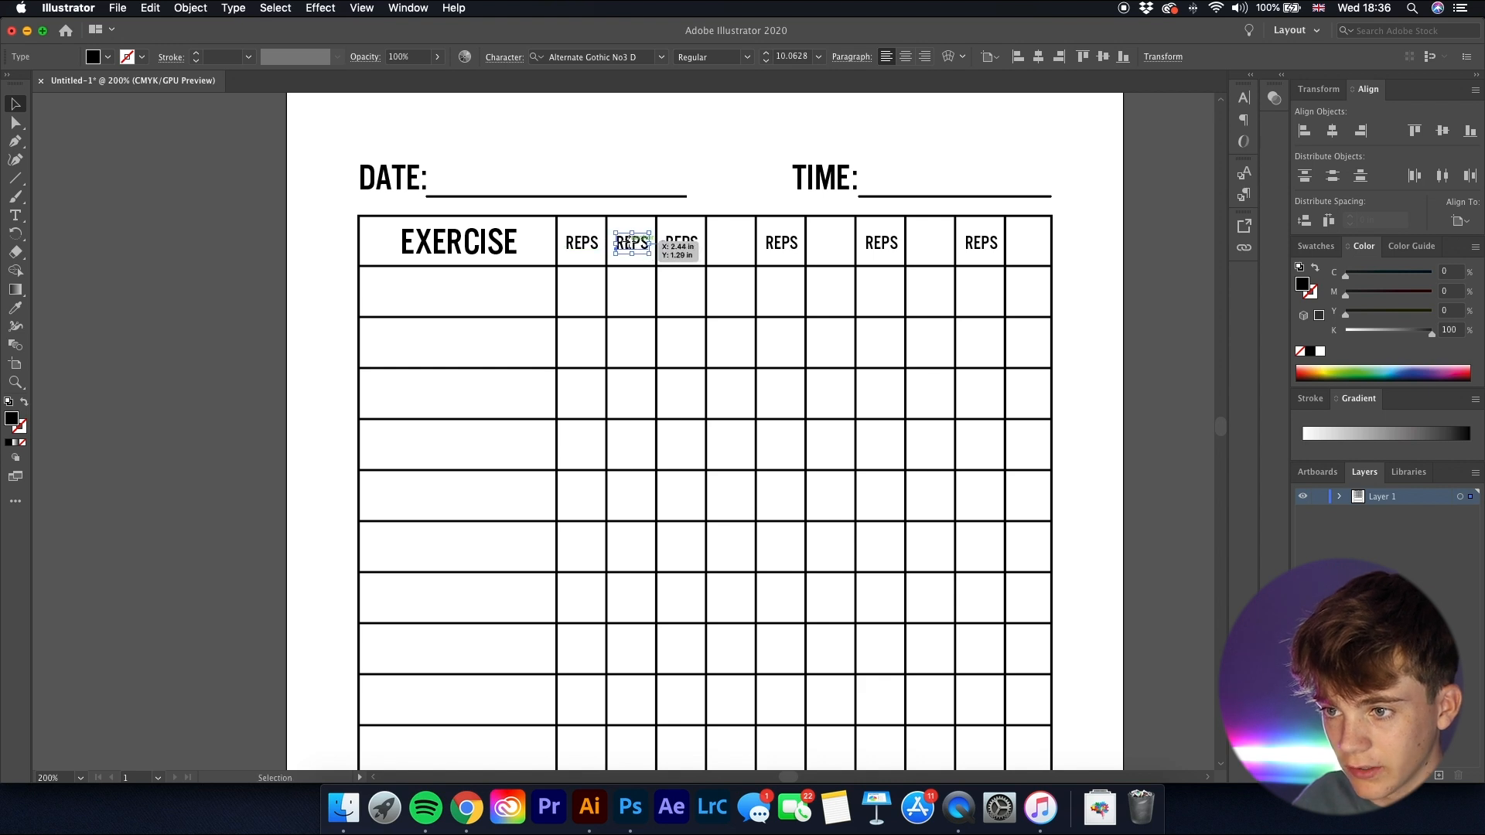
pyautogui.doubleClick(636, 246)
pyautogui.write('WT')
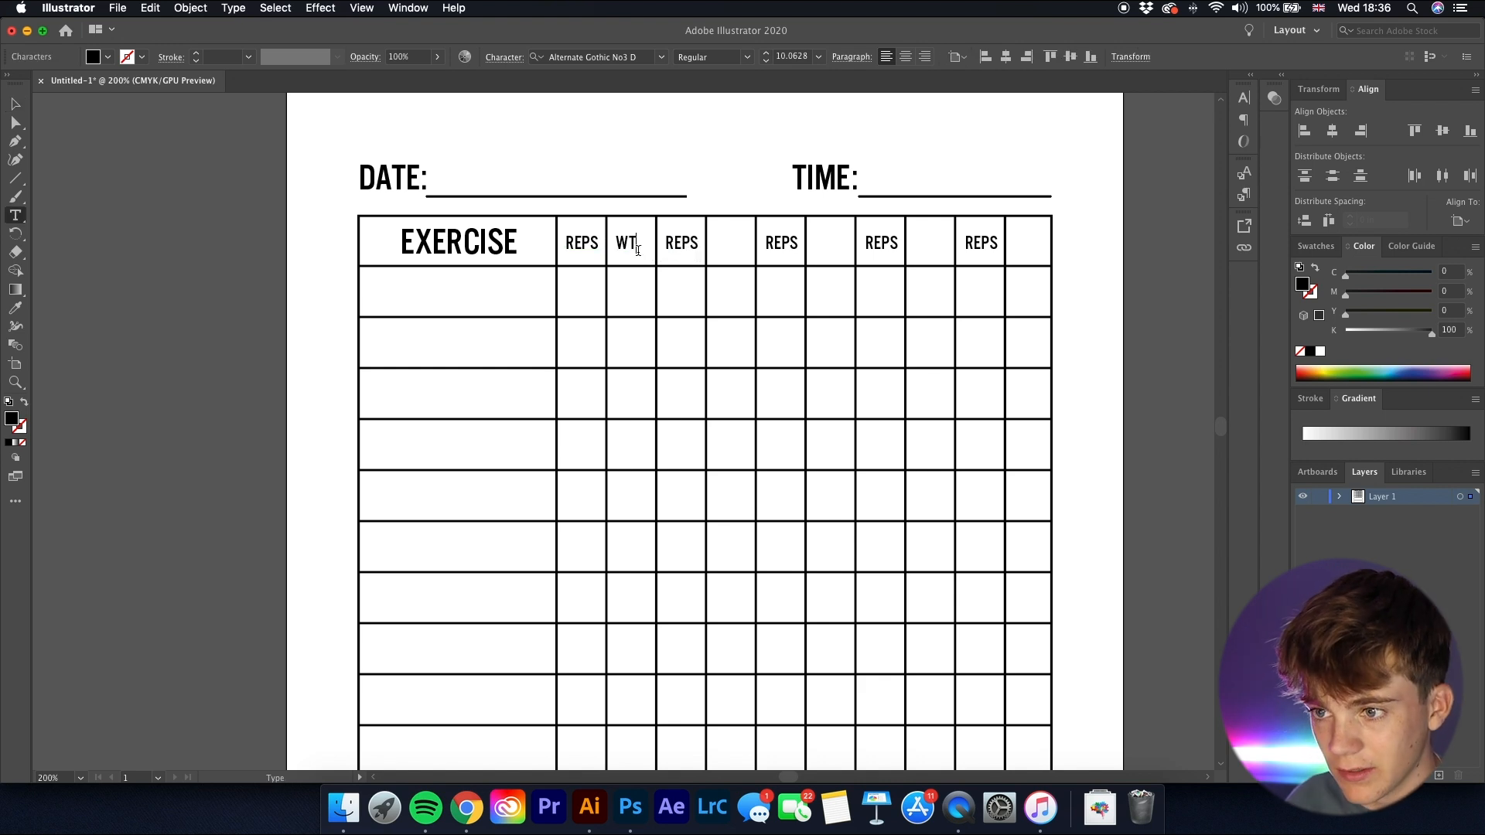
pyautogui.press('Escape')
# - Copy the WT label rightward into the remaining empty header cells and check the copies' placement
pyautogui.moveTo(630, 246); pyautogui.dragTo(731, 248)
pyautogui.press('super+d')
pyautogui.press('super+d')
pyautogui.click(830, 243)
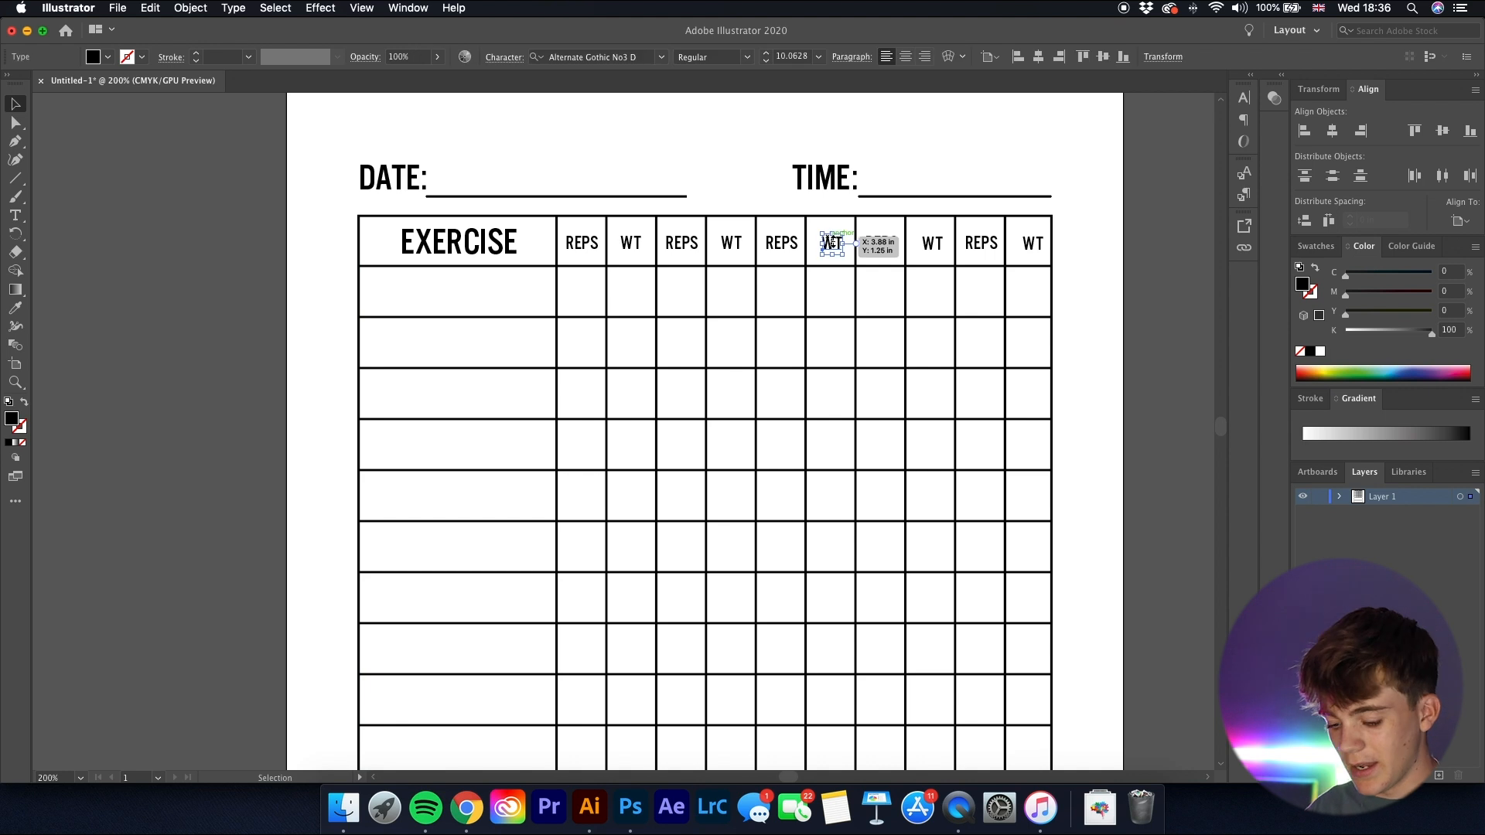
pyautogui.click(934, 243)
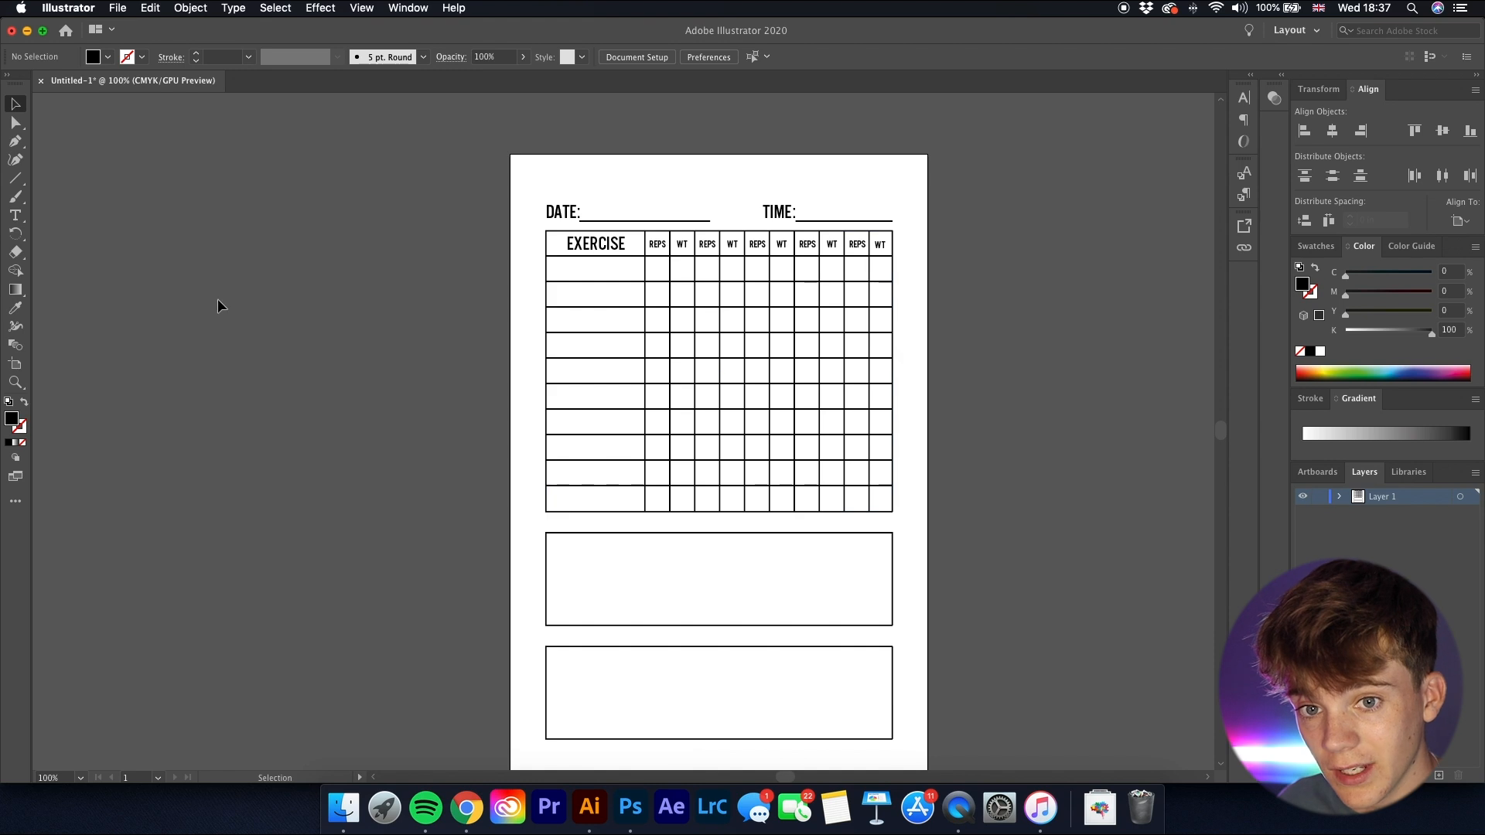
# - Draw a vertical line about 1.33 in tall through the upper blank box and copy it rightward to divide the box into five columns
pyautogui.click(15, 178)
pyautogui.moveTo(644, 533); pyautogui.dragTo(646, 621)
pyautogui.click(9, 444)
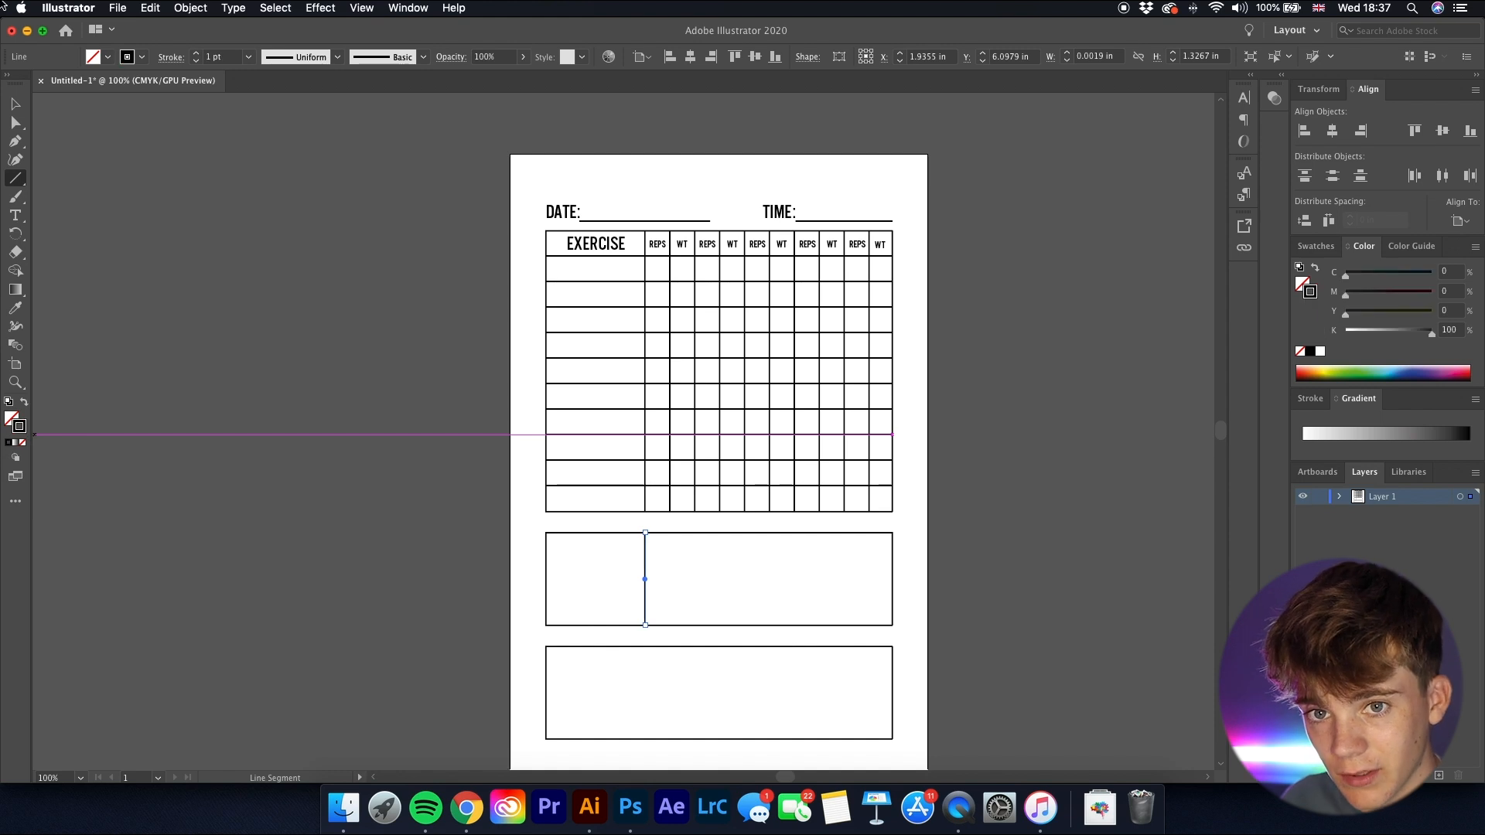
pyautogui.click(16, 104)
pyautogui.moveTo(646, 598); pyautogui.dragTo(714, 597)
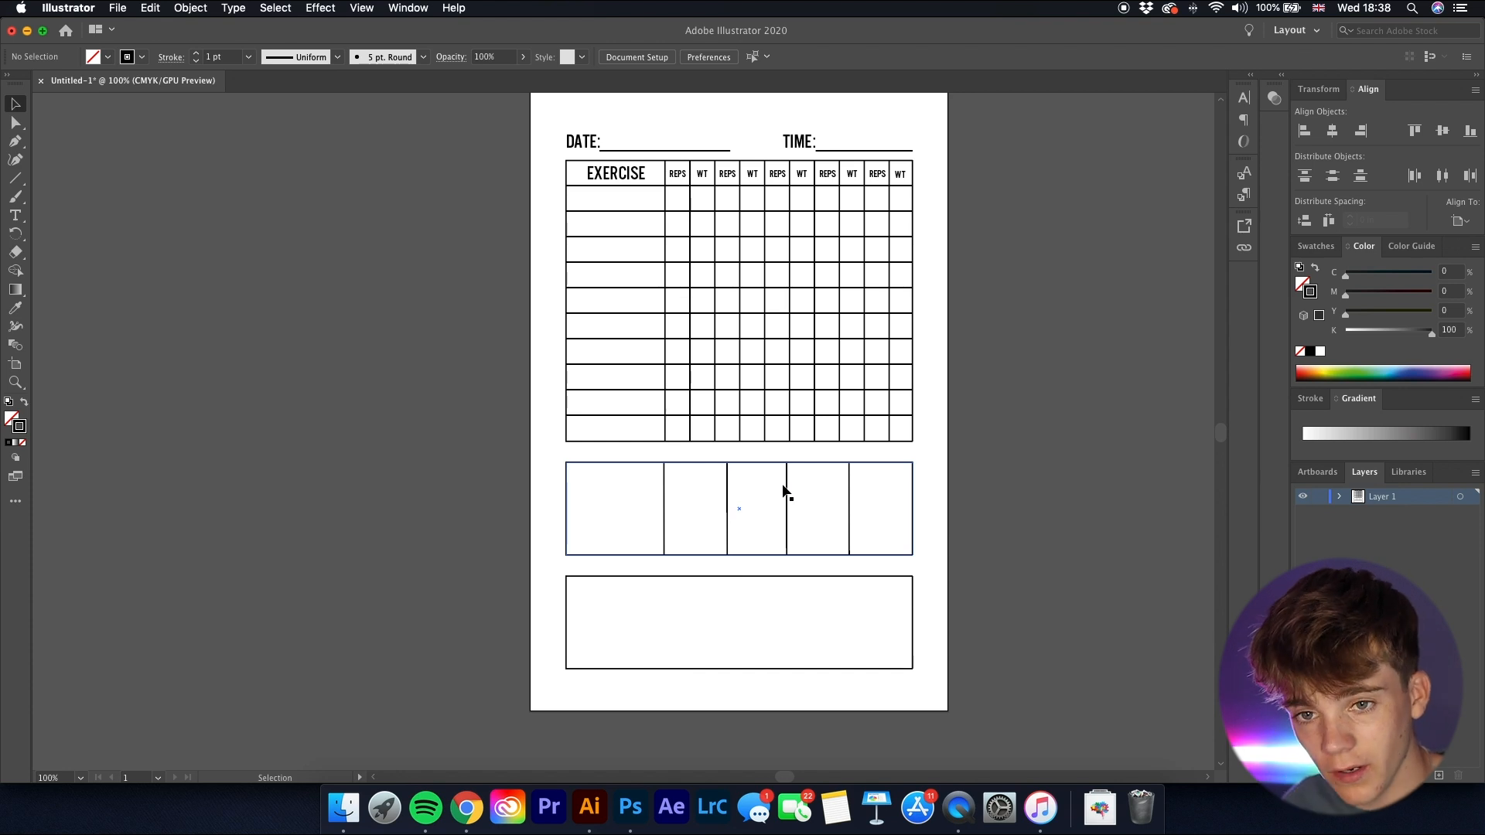
# - Draw a horizontal line about 4.96 in long across the five-column box and copy it downward twice to form four rows
pyautogui.click(15, 178)
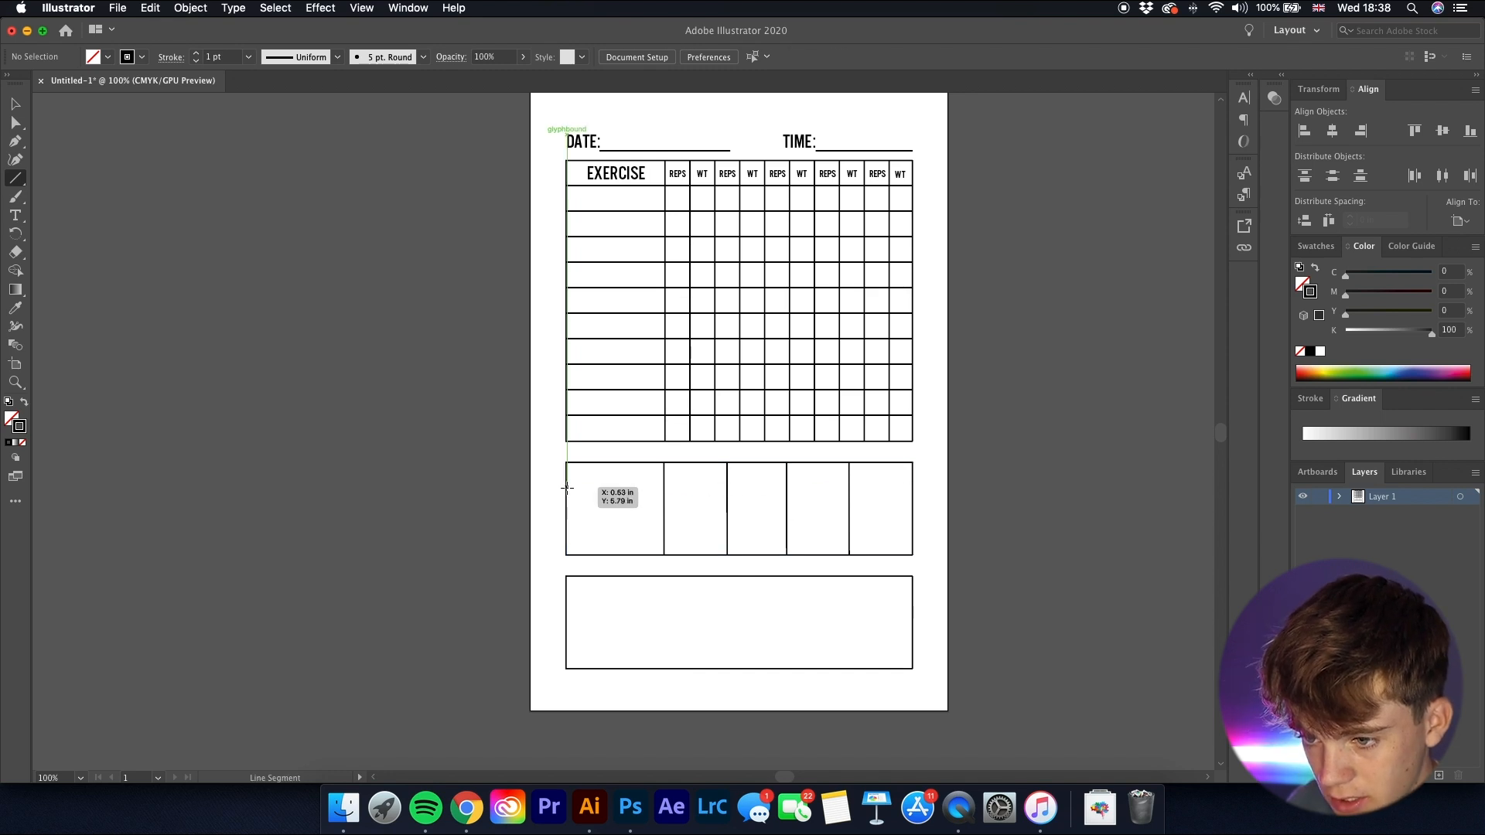
pyautogui.moveTo(566, 488); pyautogui.dragTo(910, 490)
pyautogui.press('v')
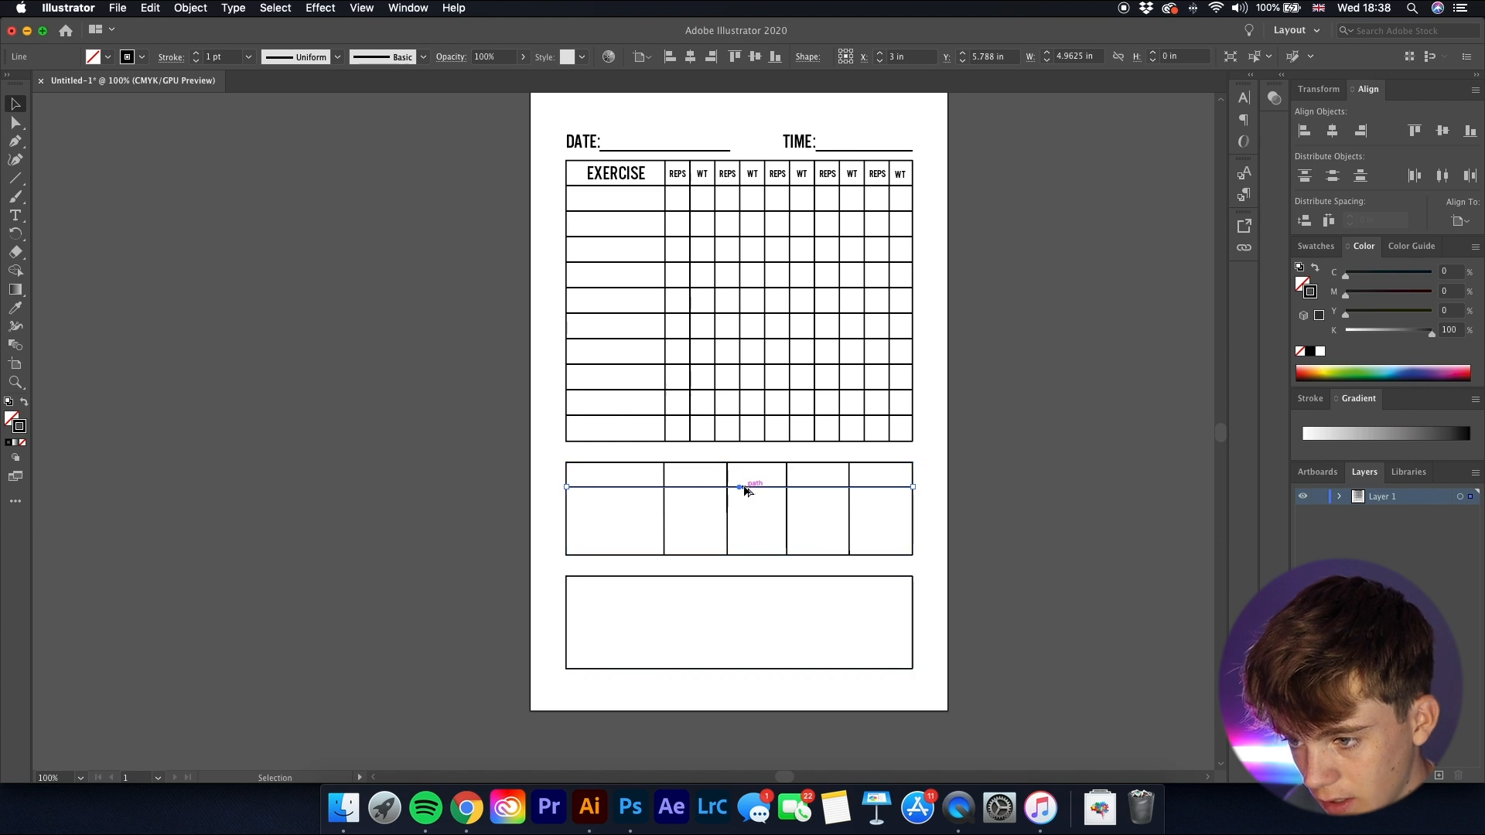
pyautogui.moveTo(744, 486); pyautogui.dragTo(744, 511)
pyautogui.hotkey('ctrl', 'd')
pyautogui.click(1071, 592)
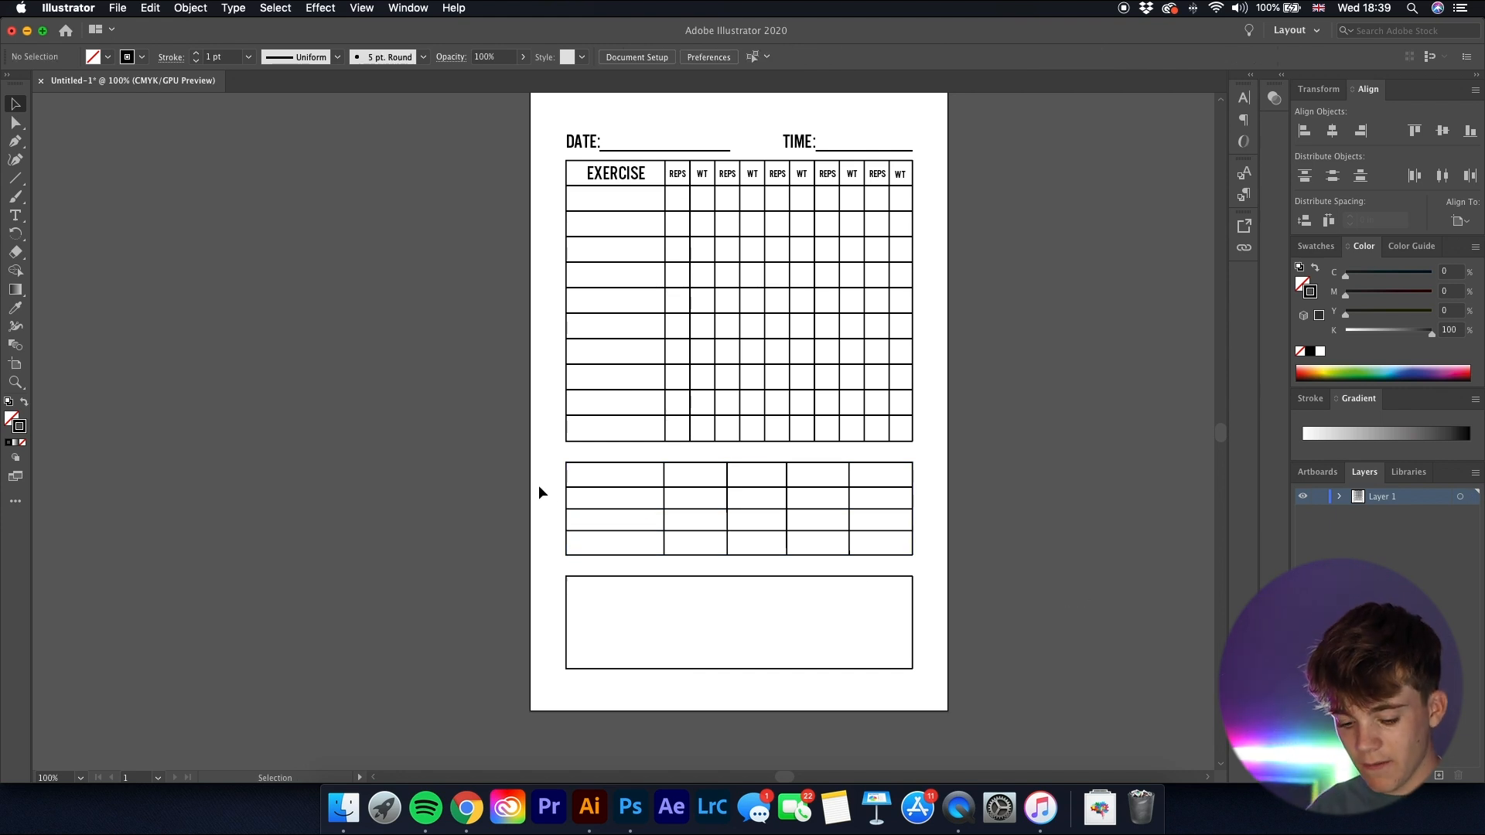
# - Copy the EXERCISE label into the smaller table's first header cell and change the copy's text to CARDIO
pyautogui.scroll(1, 646, 480)
pyautogui.scroll(-2, 640, 467)
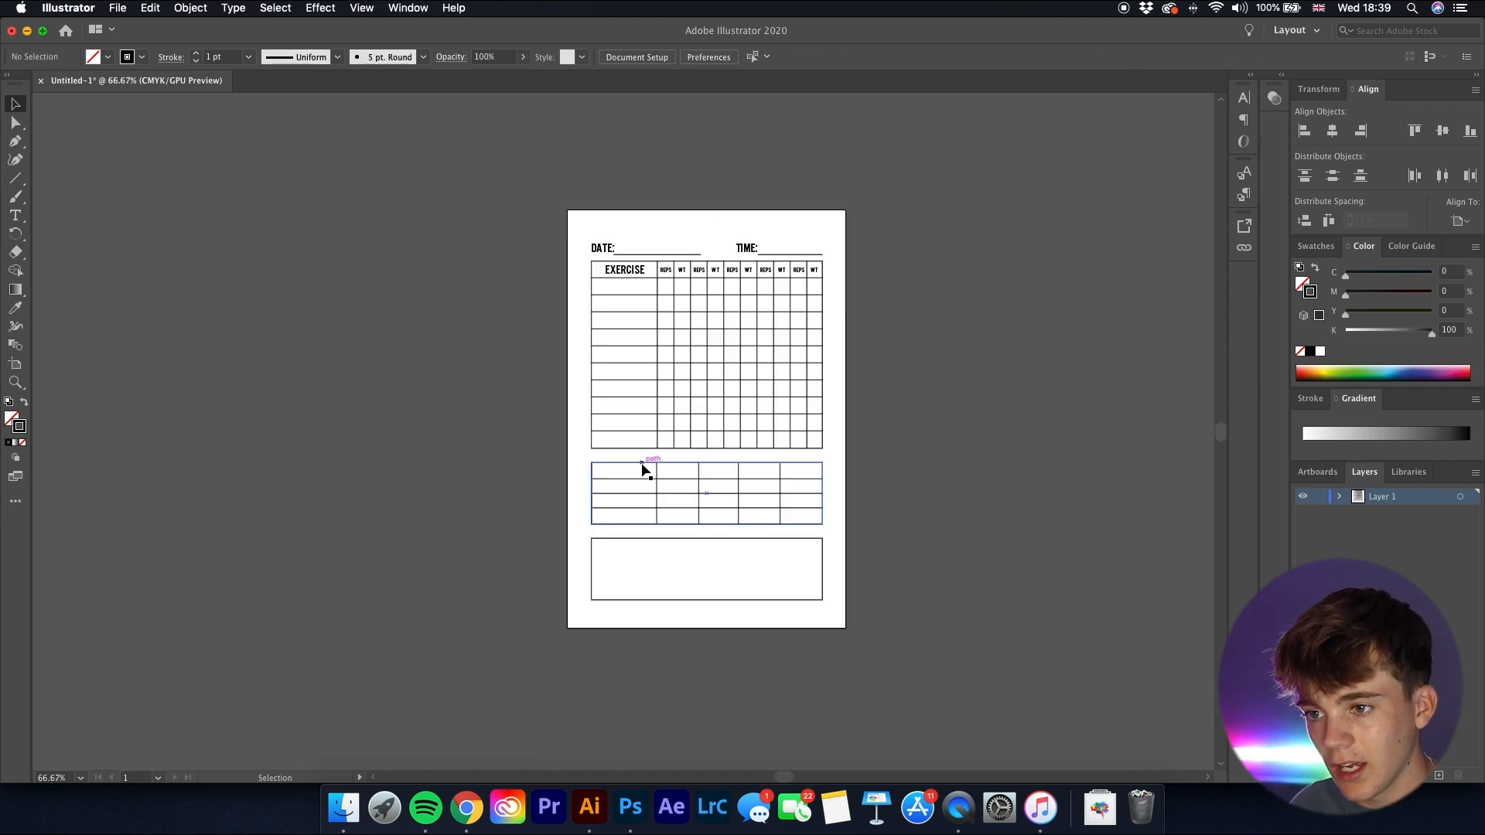
pyautogui.scroll(1, 636, 280)
pyautogui.click(622, 271)
pyautogui.moveTo(622, 271); pyautogui.dragTo(623, 579)
pyautogui.click(1064, 615)
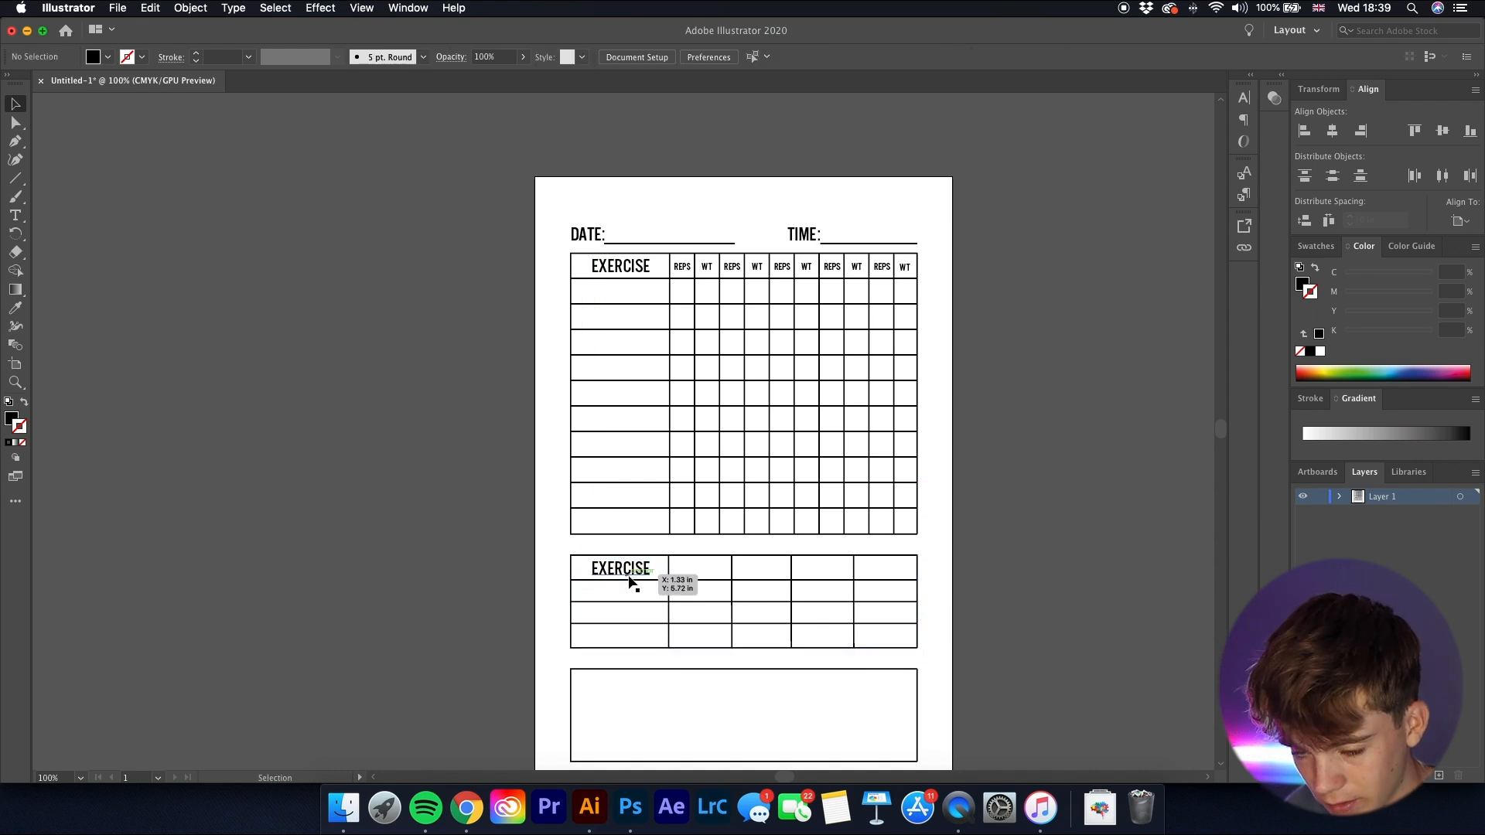
pyautogui.scroll(2, 628, 580)
pyautogui.doubleClick(582, 563)
pyautogui.doubleClick(581, 563)
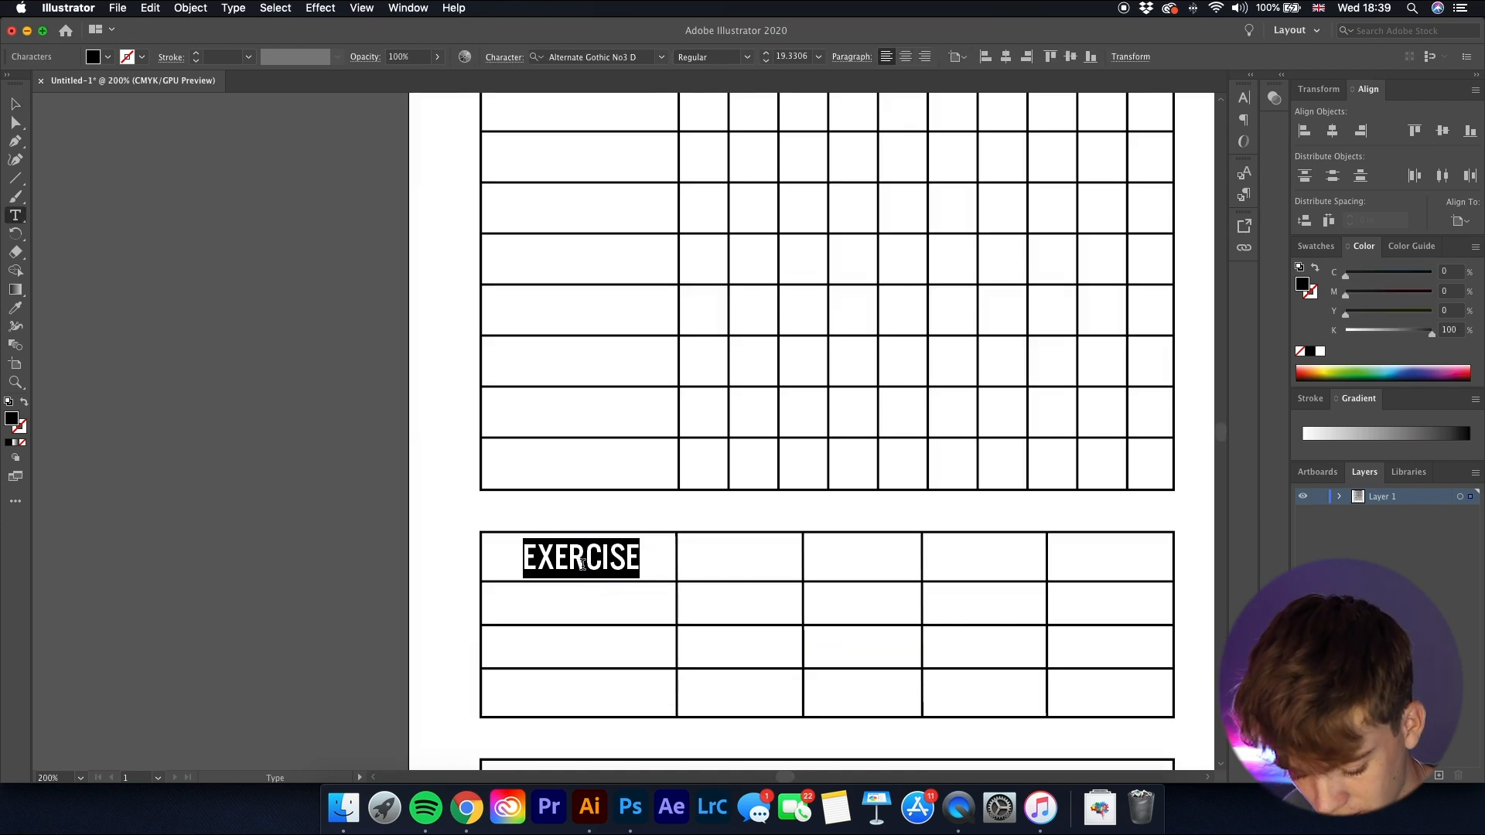
pyautogui.write('CARDIO')
pyautogui.press('Escape')
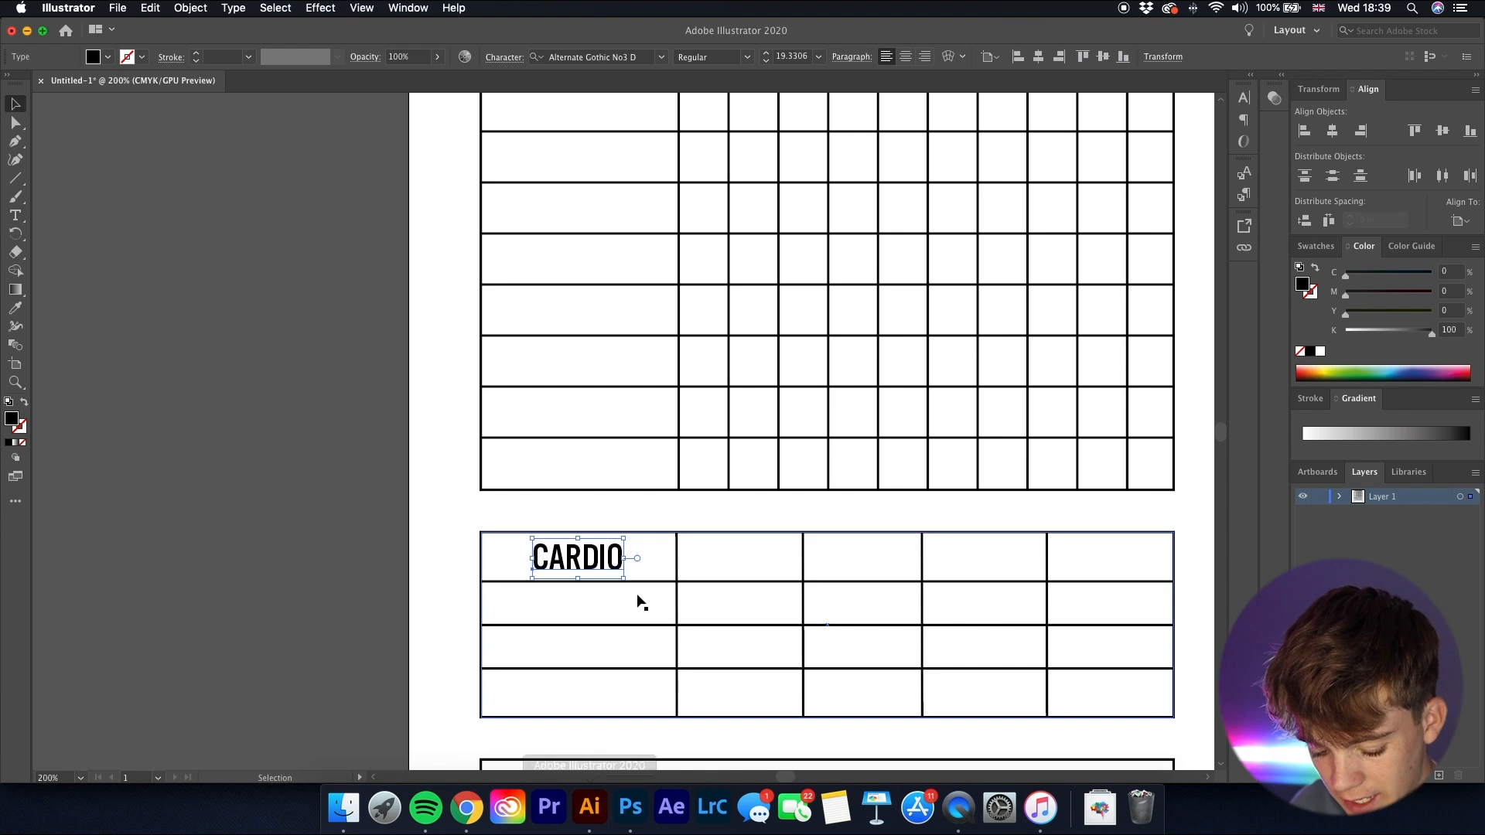
# - Copy the header label across the smaller table's other header cells as smaller TIME, DISTANCE, HEART RATE and CALORIES labels
pyautogui.moveTo(613, 572); pyautogui.dragTo(788, 558)
pyautogui.moveTo(785, 558); pyautogui.dragTo(989, 557)
pyautogui.moveTo(984, 558); pyautogui.dragTo(1119, 561)
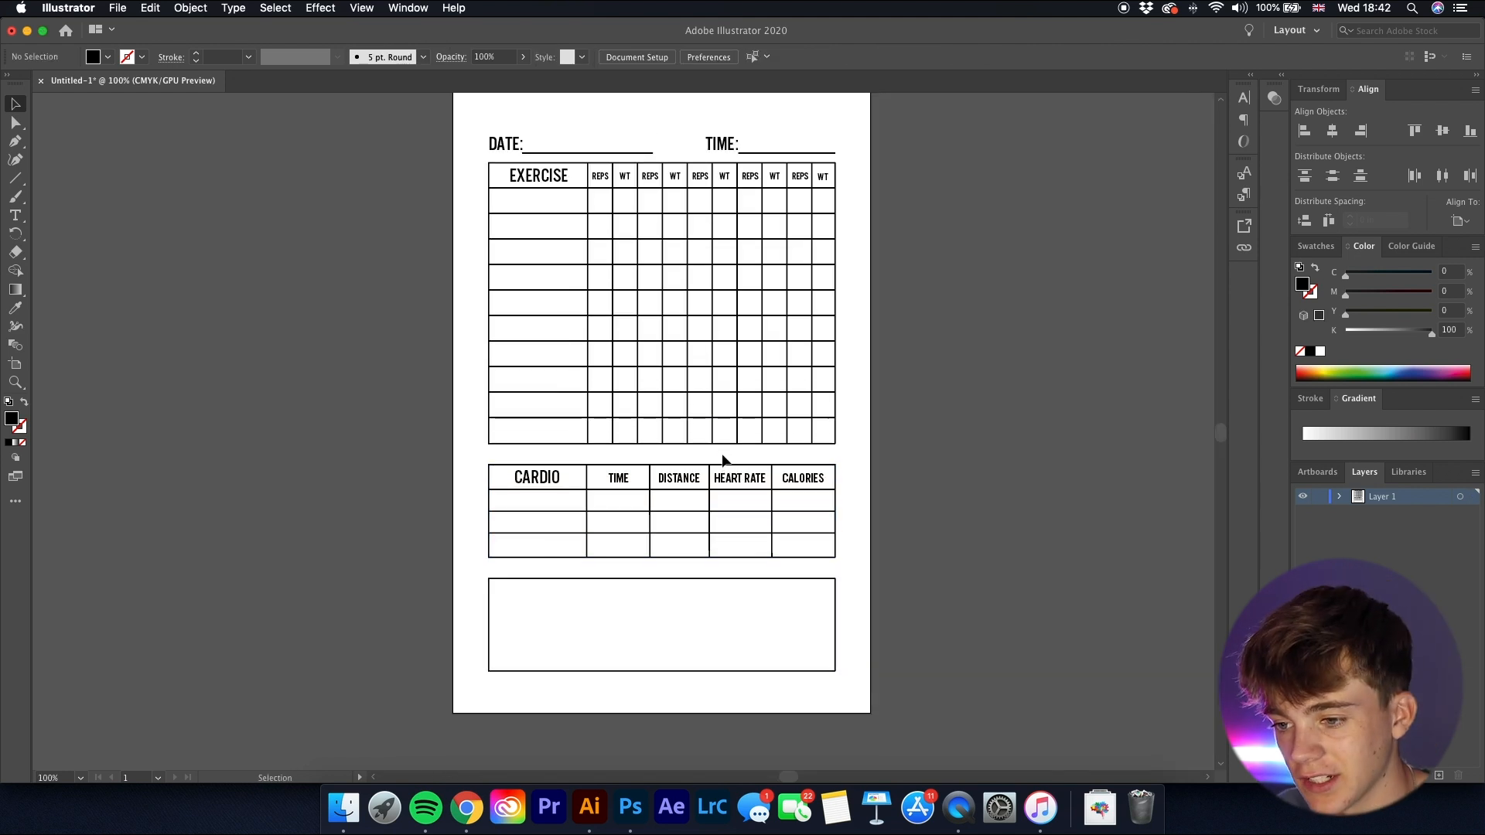
# - Copy the CARDIO label into the upper-left corner of the blank bottom box and change the copy's text to NOTES:
pyautogui.scroll(1, 722, 501)
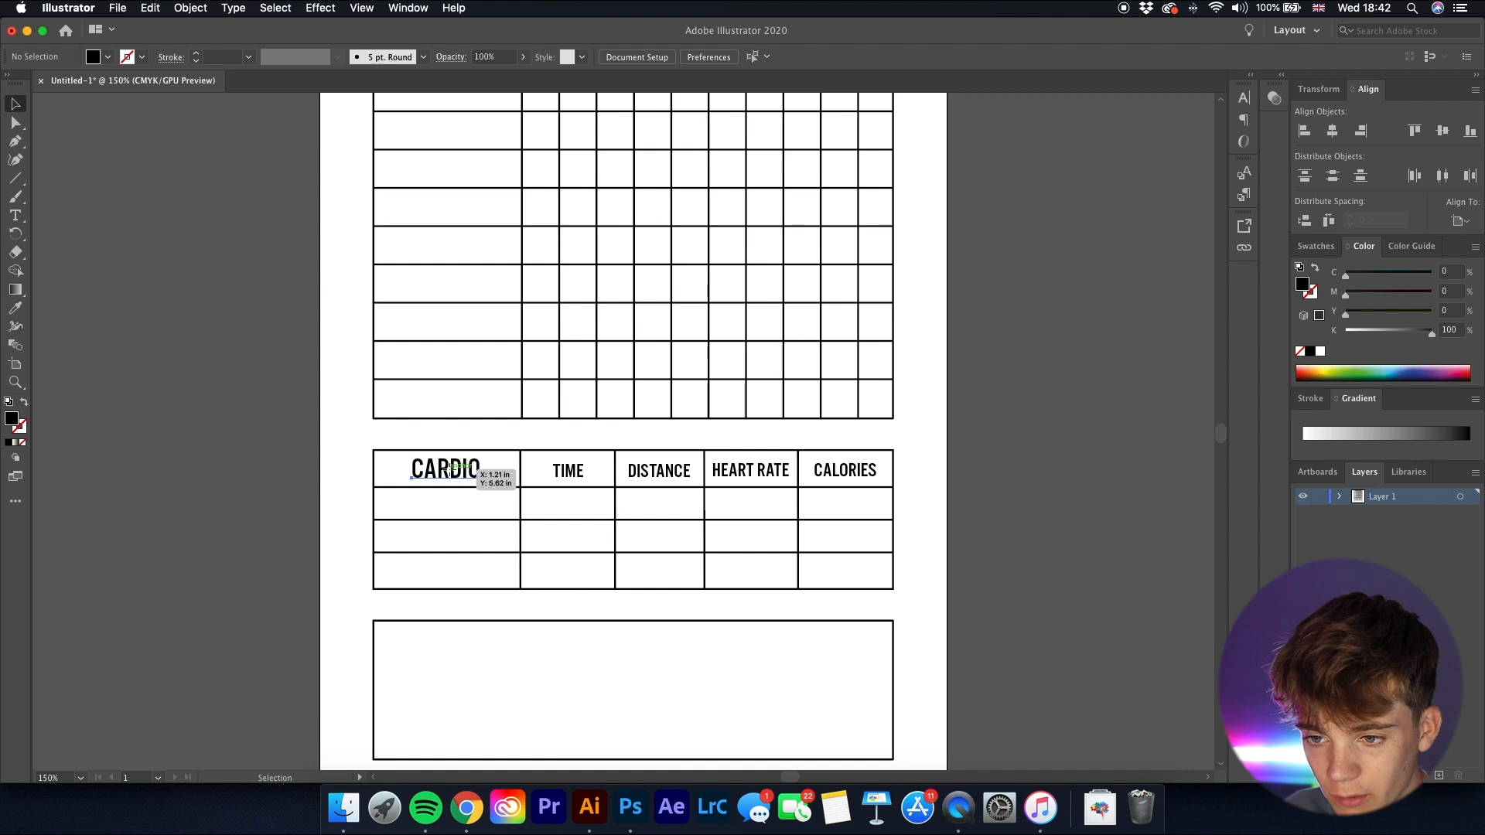
pyautogui.click(453, 473)
pyautogui.moveTo(461, 473); pyautogui.dragTo(420, 640)
pyautogui.doubleClick(420, 641)
pyautogui.doubleClick(424, 645)
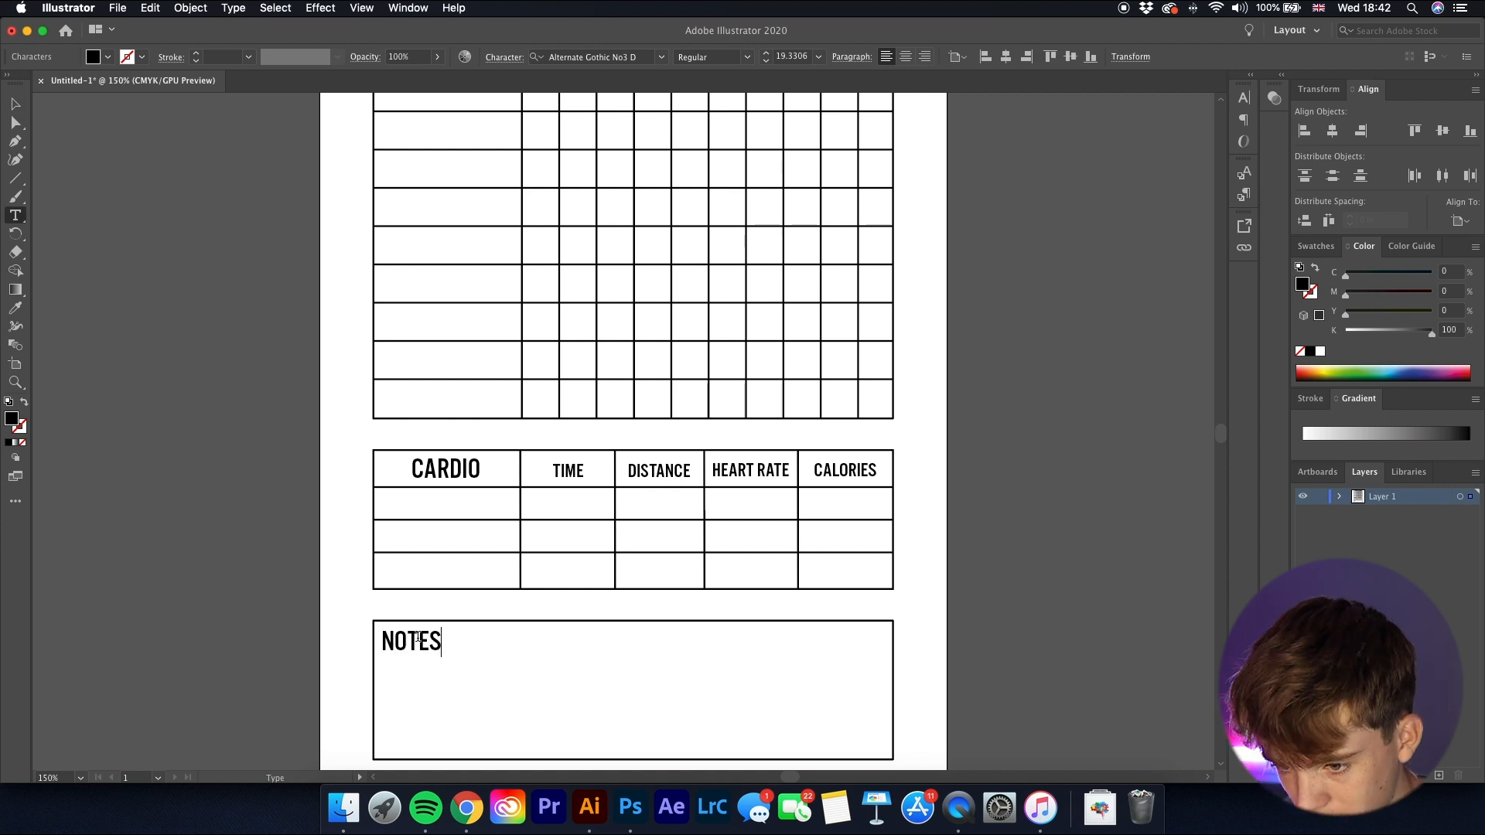
pyautogui.click(15, 104)
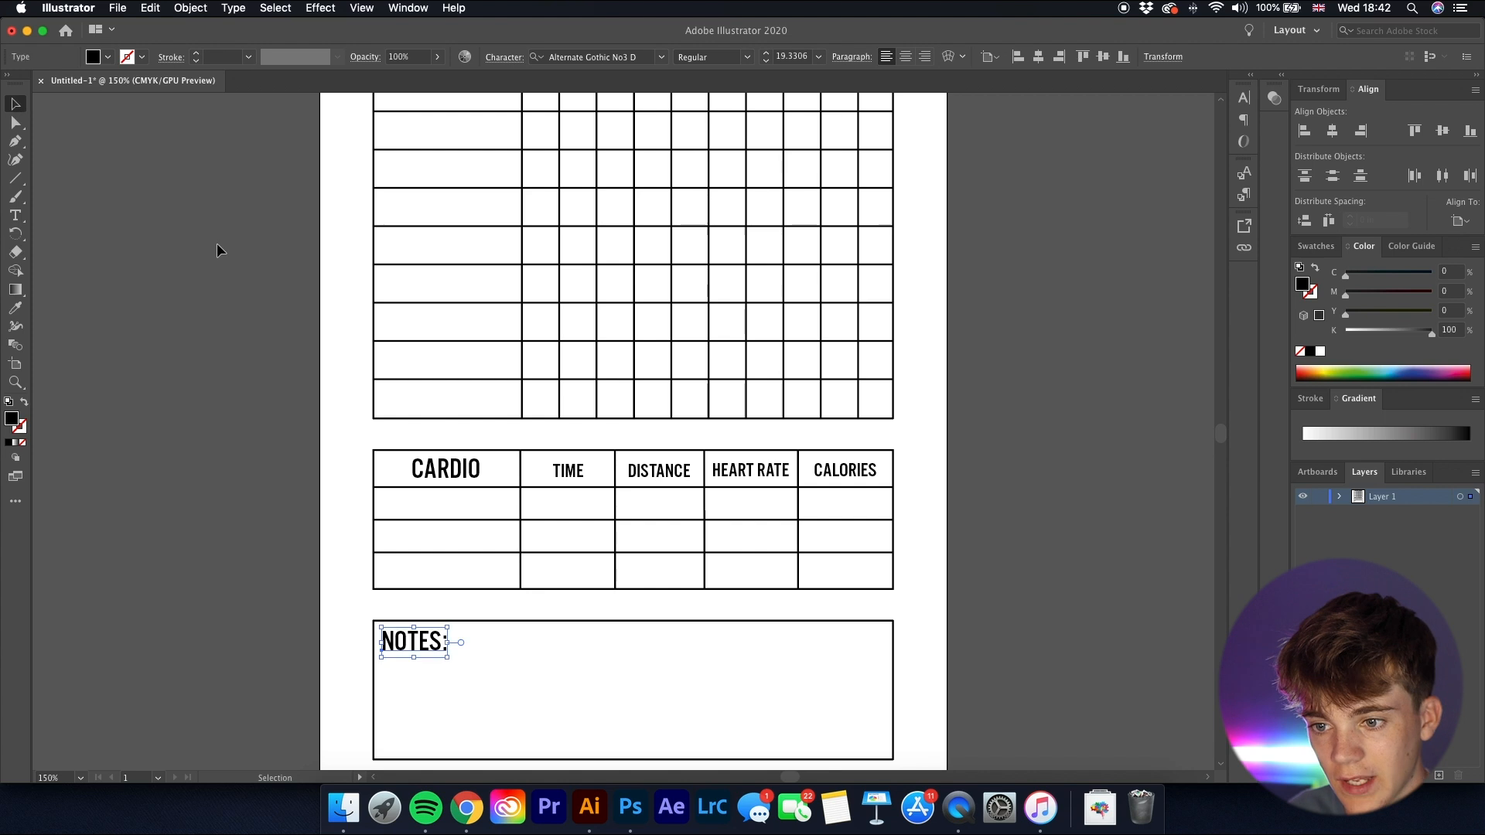
pyautogui.click(218, 246)
pyautogui.scroll(-1, 521, 505)
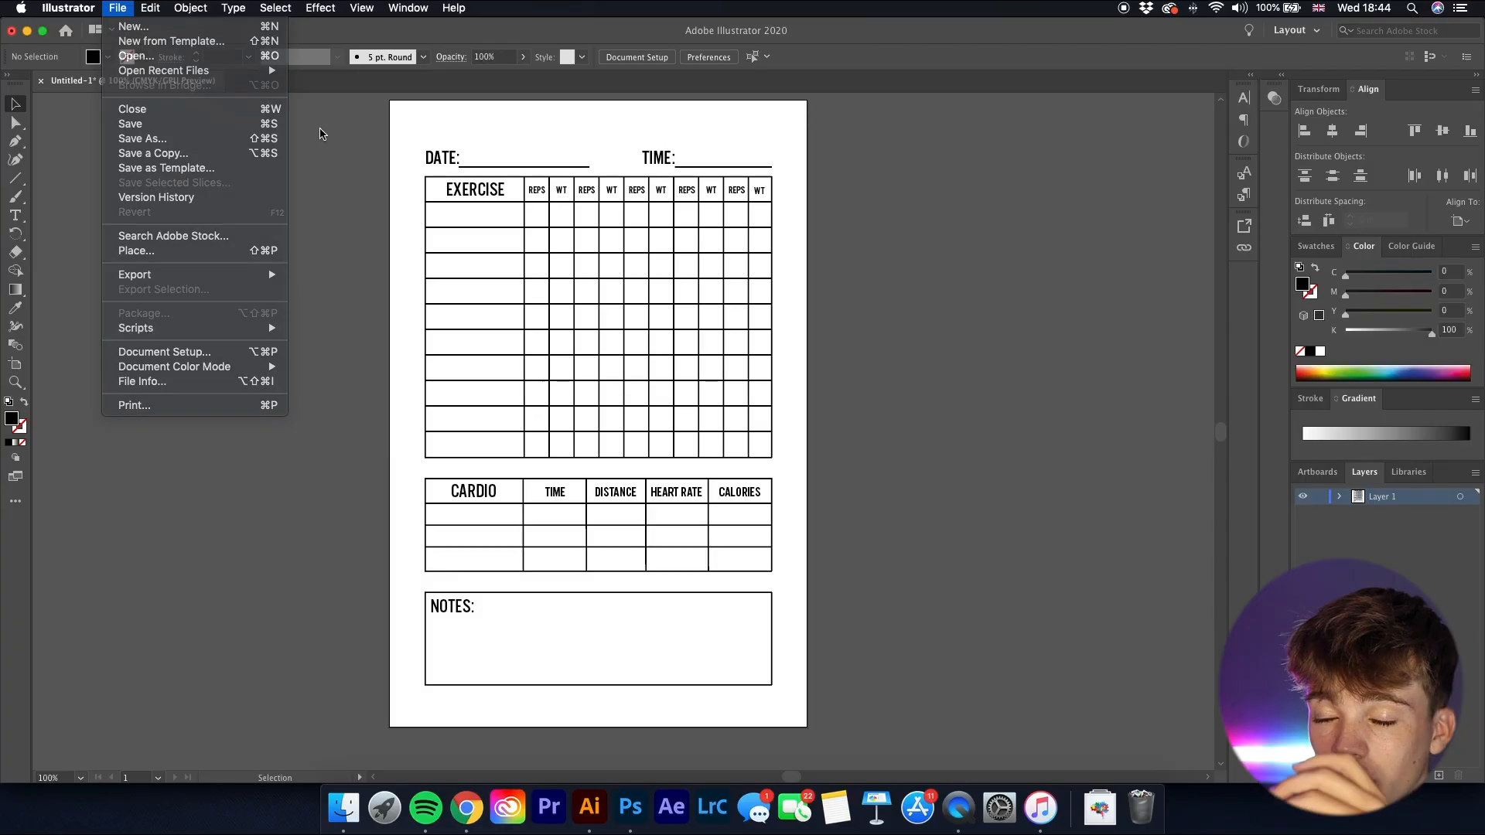
# - Switch to Keynote, dismiss the update notice and create a new presentation with the Basic White theme
pyautogui.press('Escape')
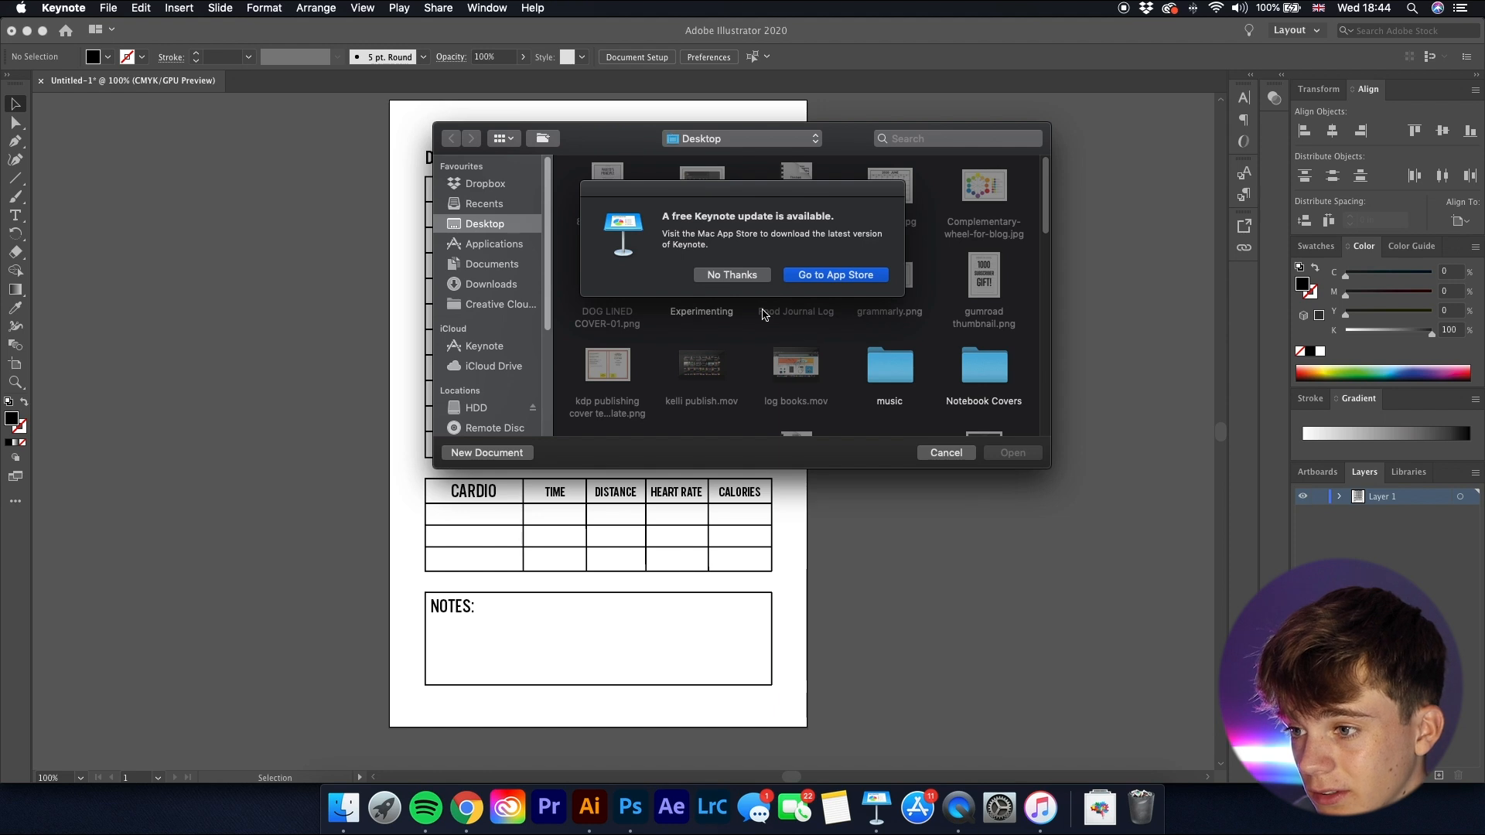
pyautogui.press('Escape')
pyautogui.click(495, 452)
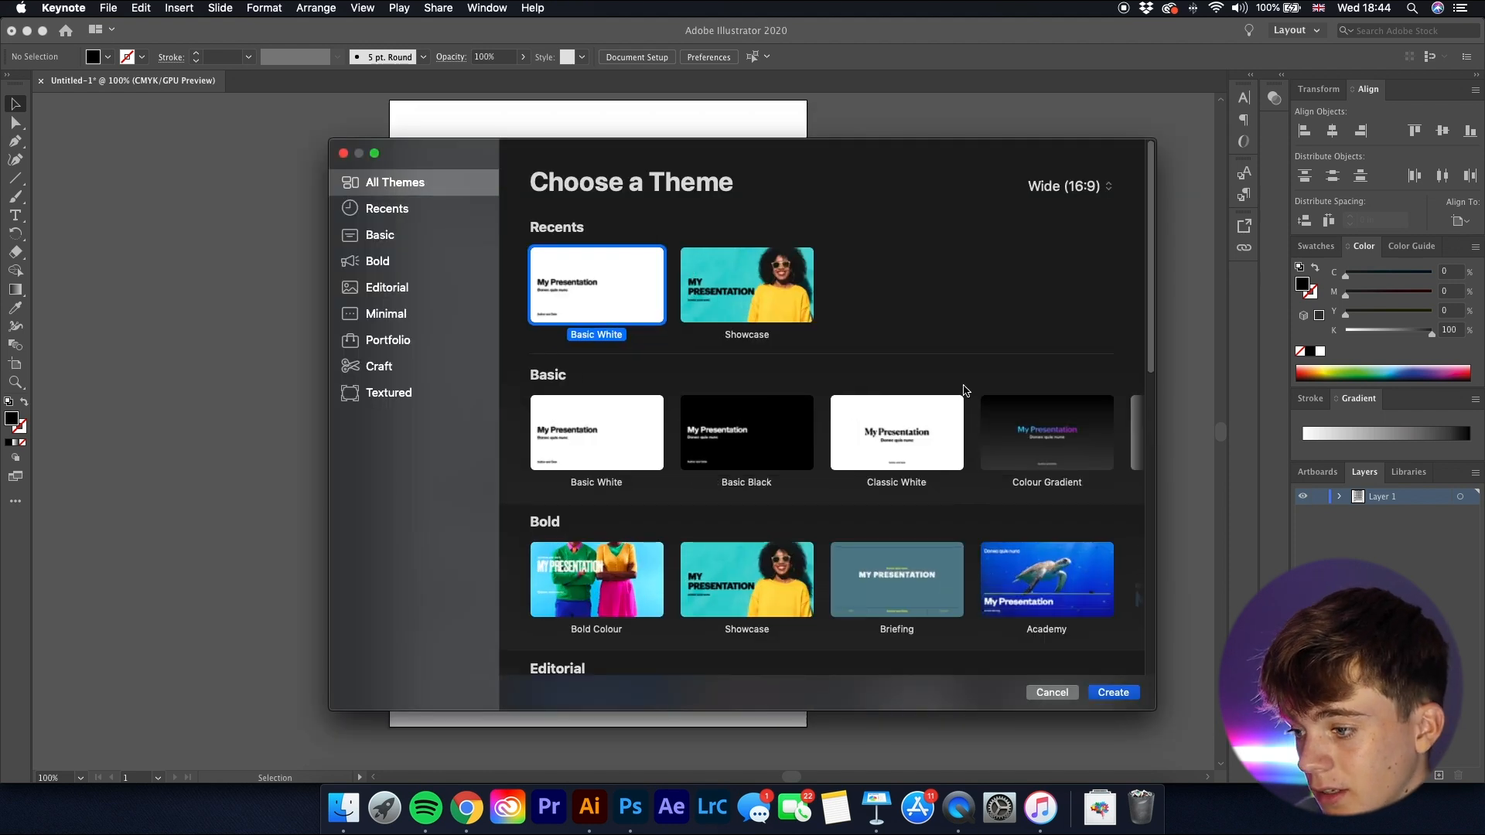
pyautogui.click(1099, 693)
# - Set a custom slide size of 432 pts wide by 648 pts high for the presentation
pyautogui.click(1397, 141)
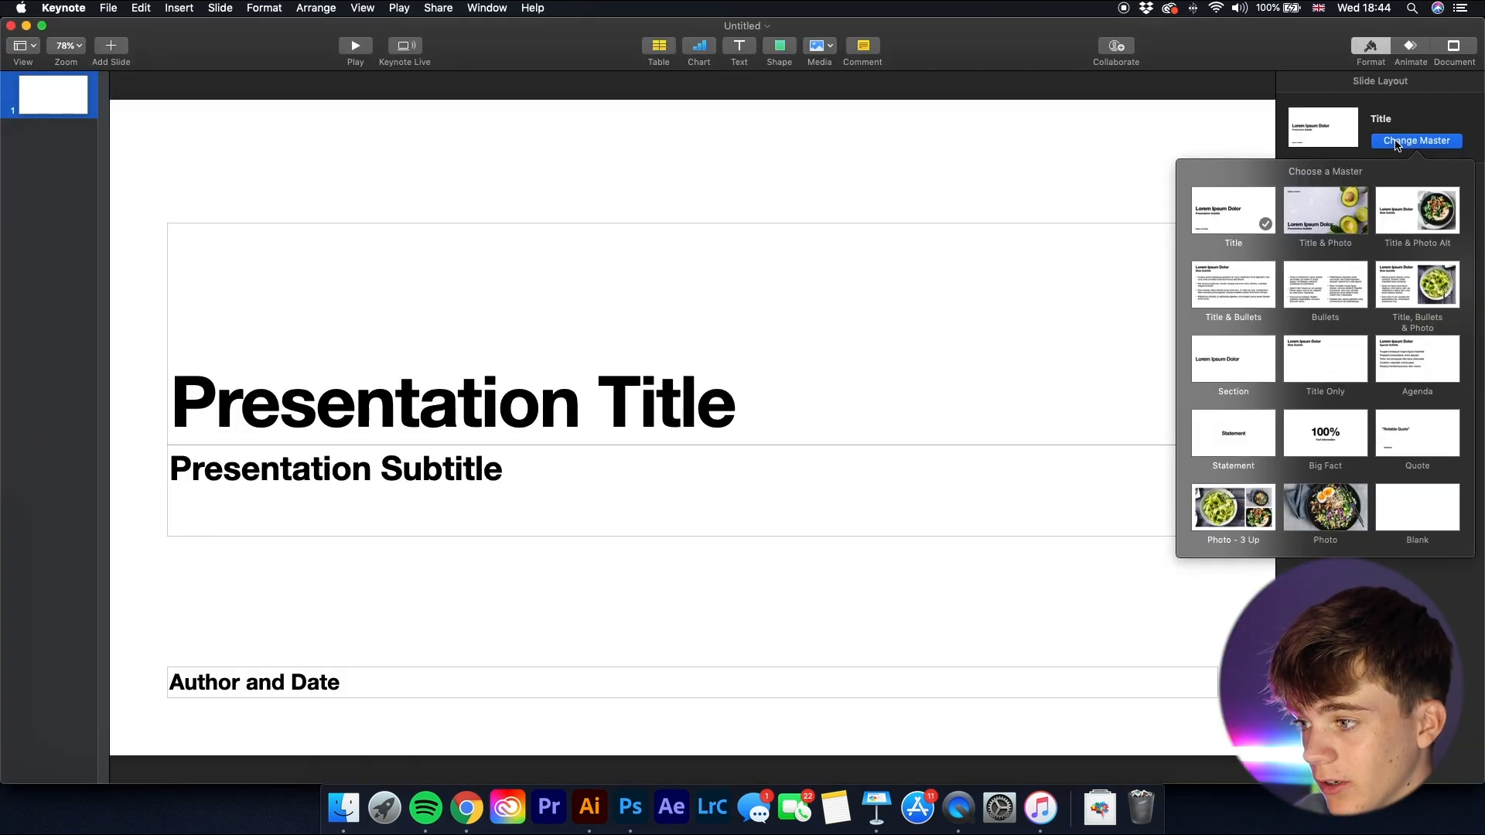
pyautogui.click(1405, 123)
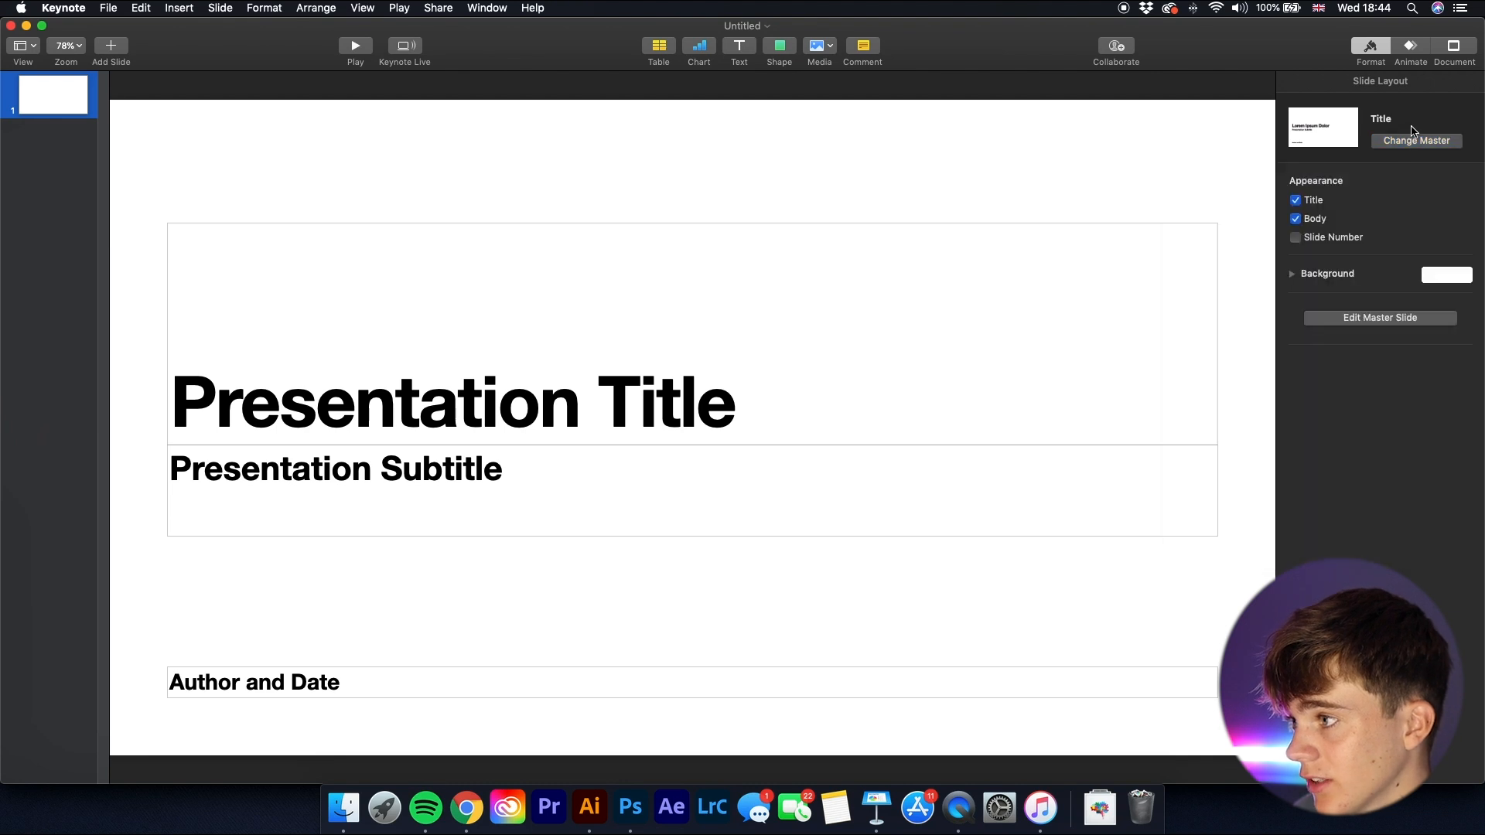
pyautogui.click(1454, 48)
pyautogui.click(1380, 419)
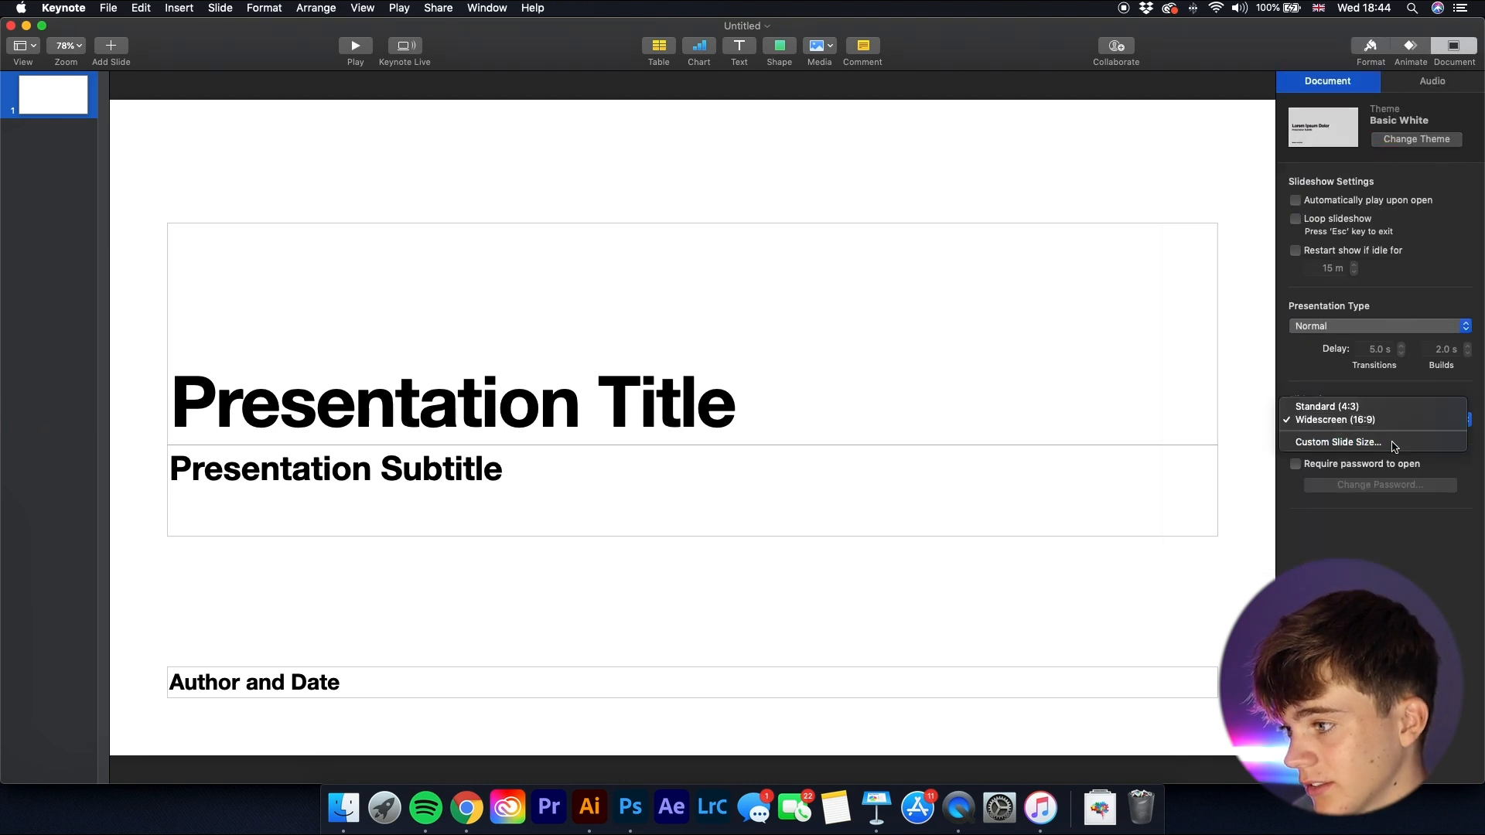
pyautogui.click(1384, 447)
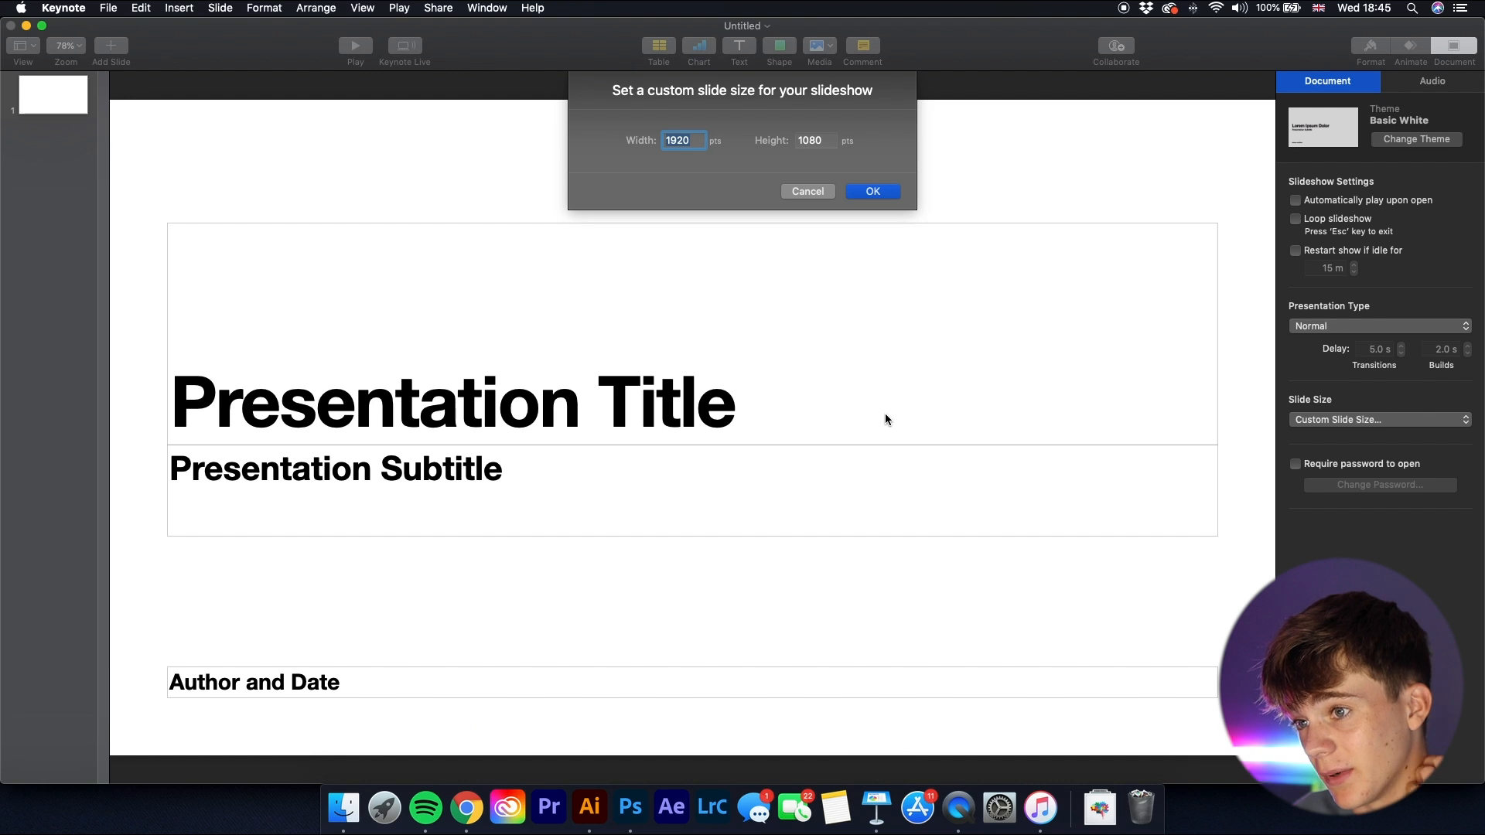
pyautogui.write('432')
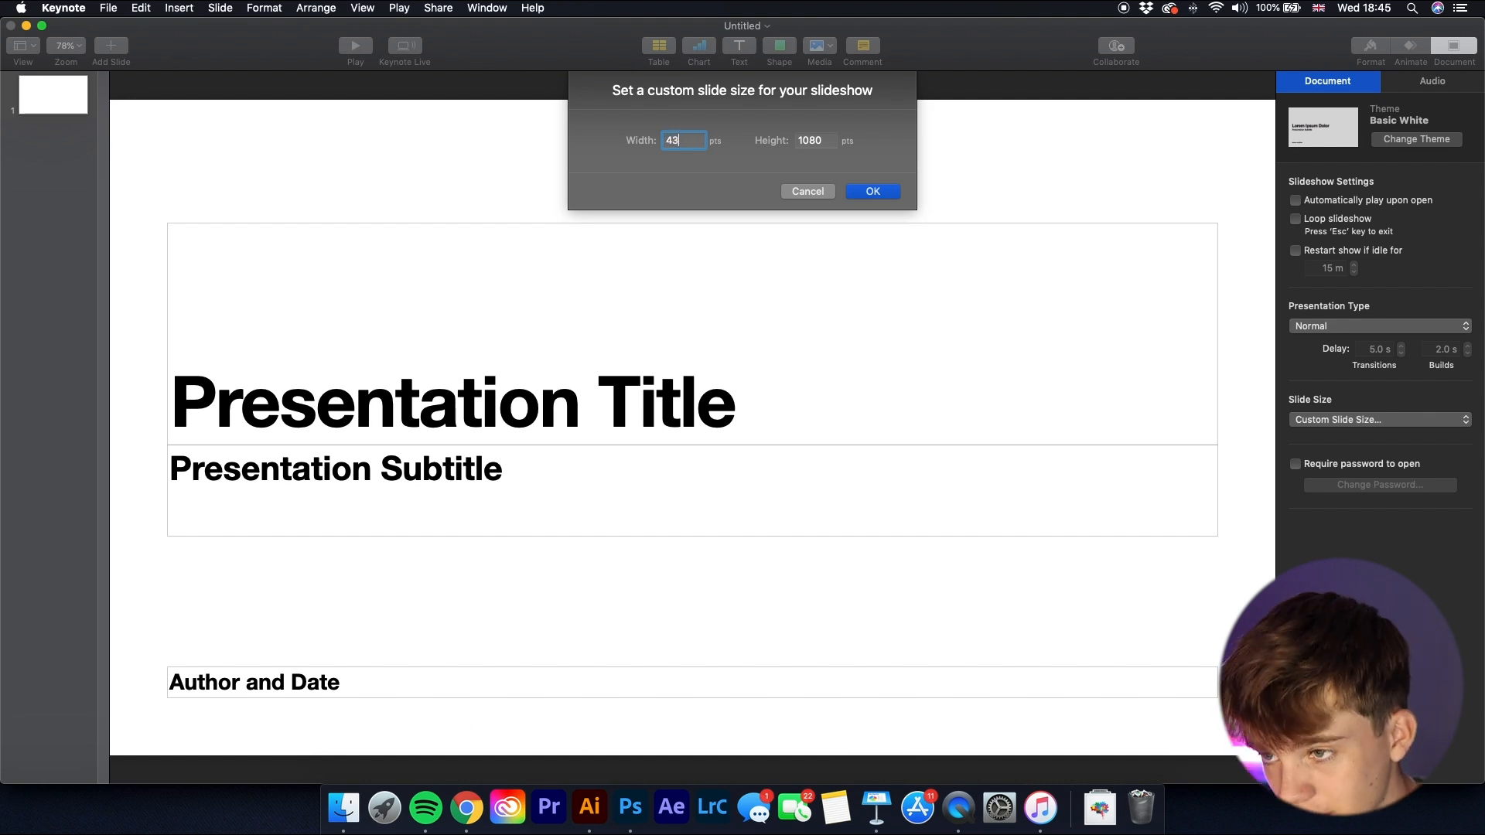
pyautogui.click(809, 139)
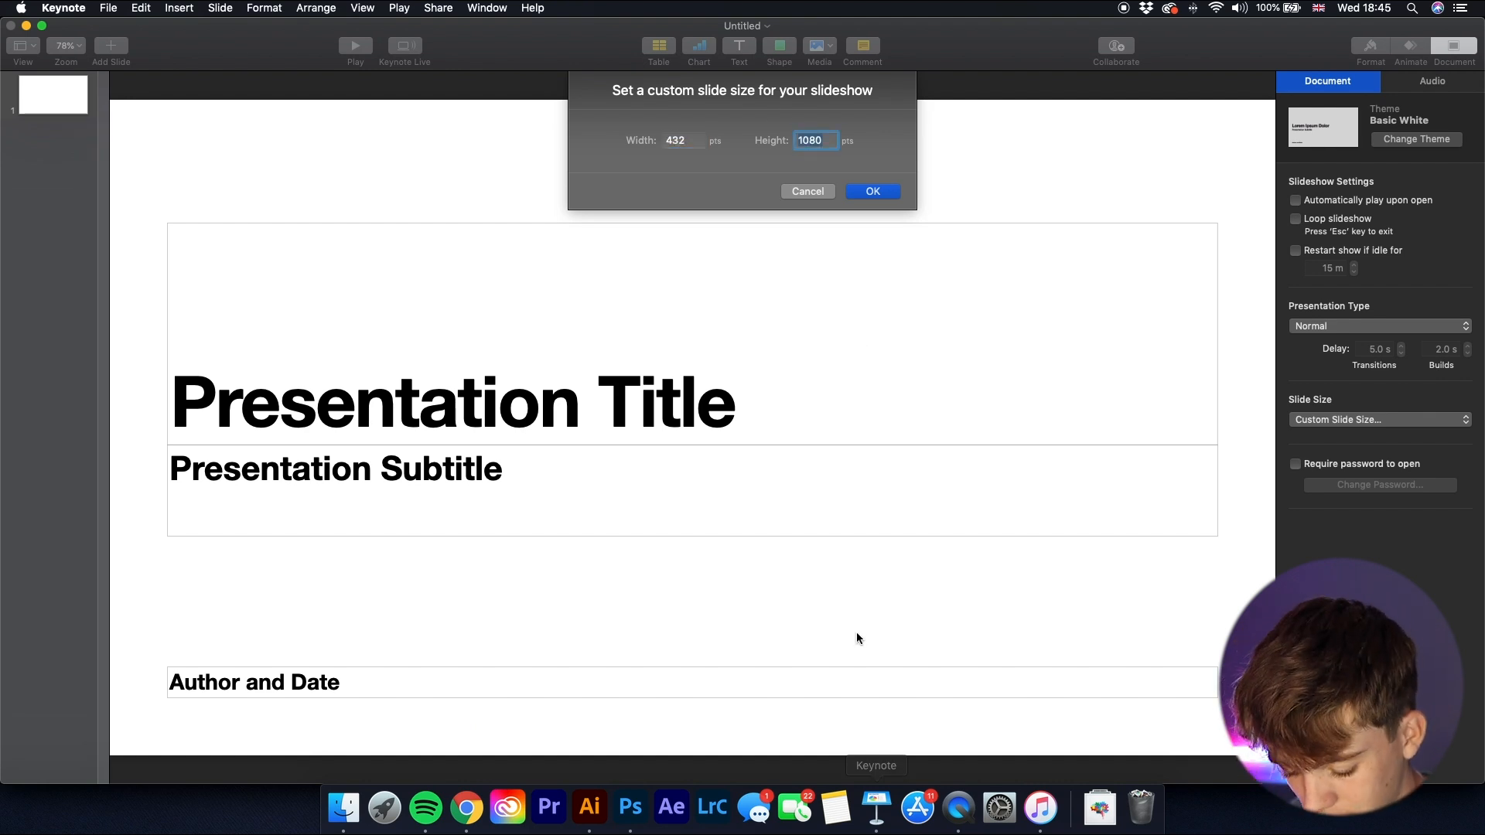
pyautogui.write('648')
pyautogui.press('Return')
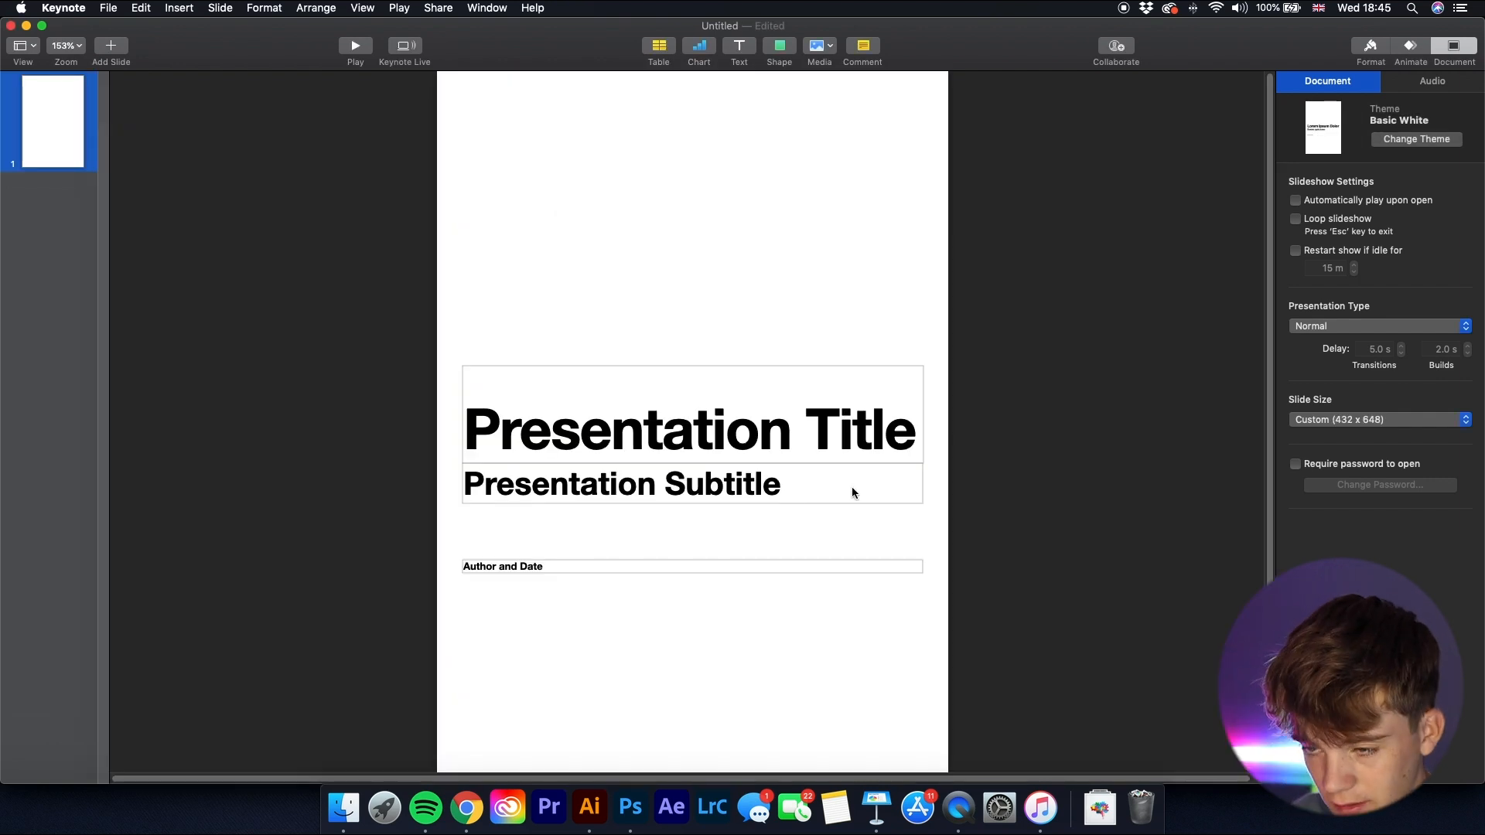
# - Clear all text placeholders from the slide, copy the entire workout log artwork in Illustrator and paste it onto the blank Keynote slide
pyautogui.scroll(-1, 785, 422)
pyautogui.moveTo(860, 570); pyautogui.dragTo(678, 356)
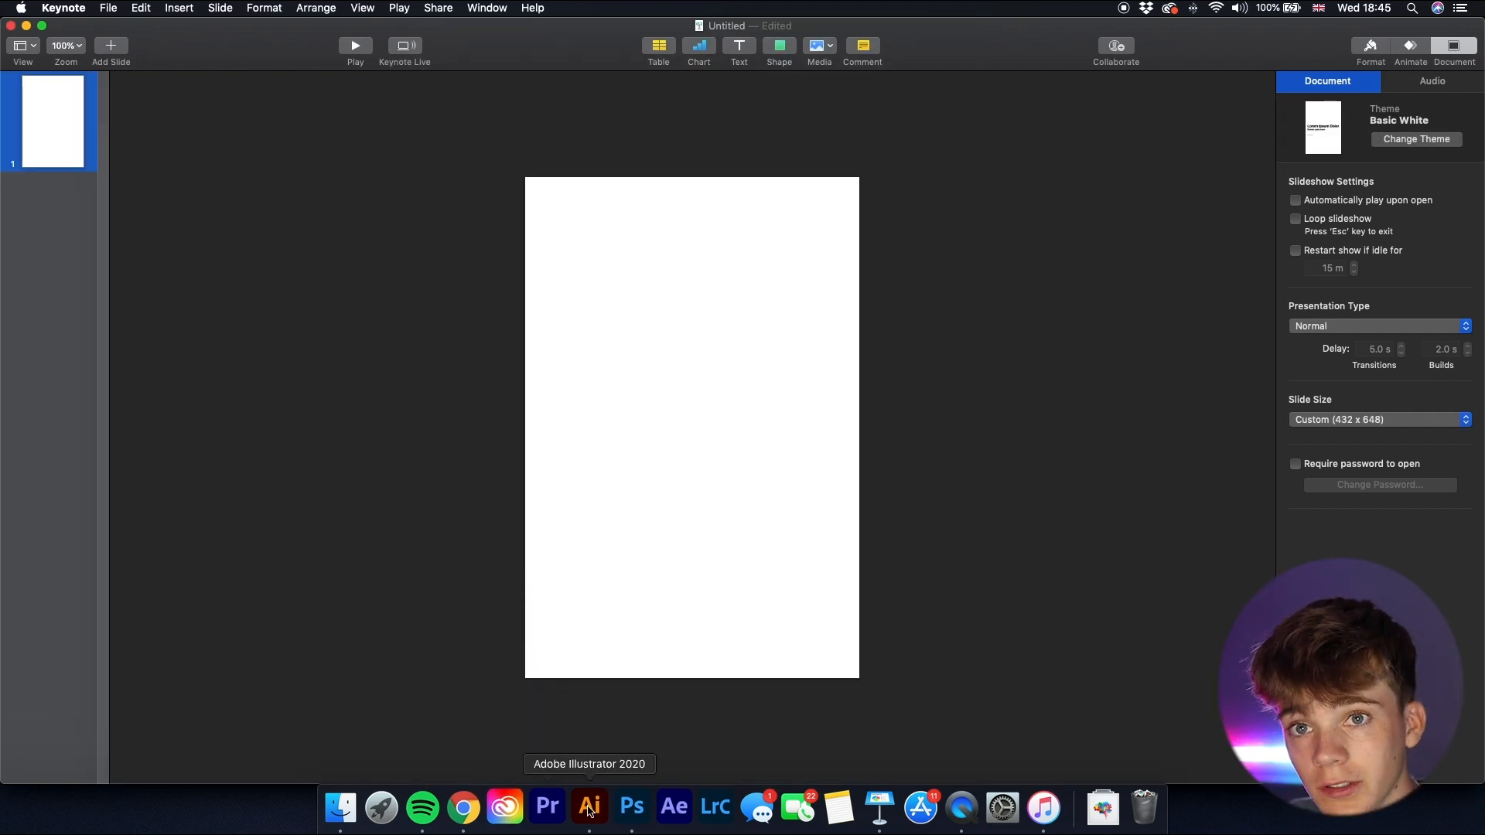
pyautogui.click(589, 809)
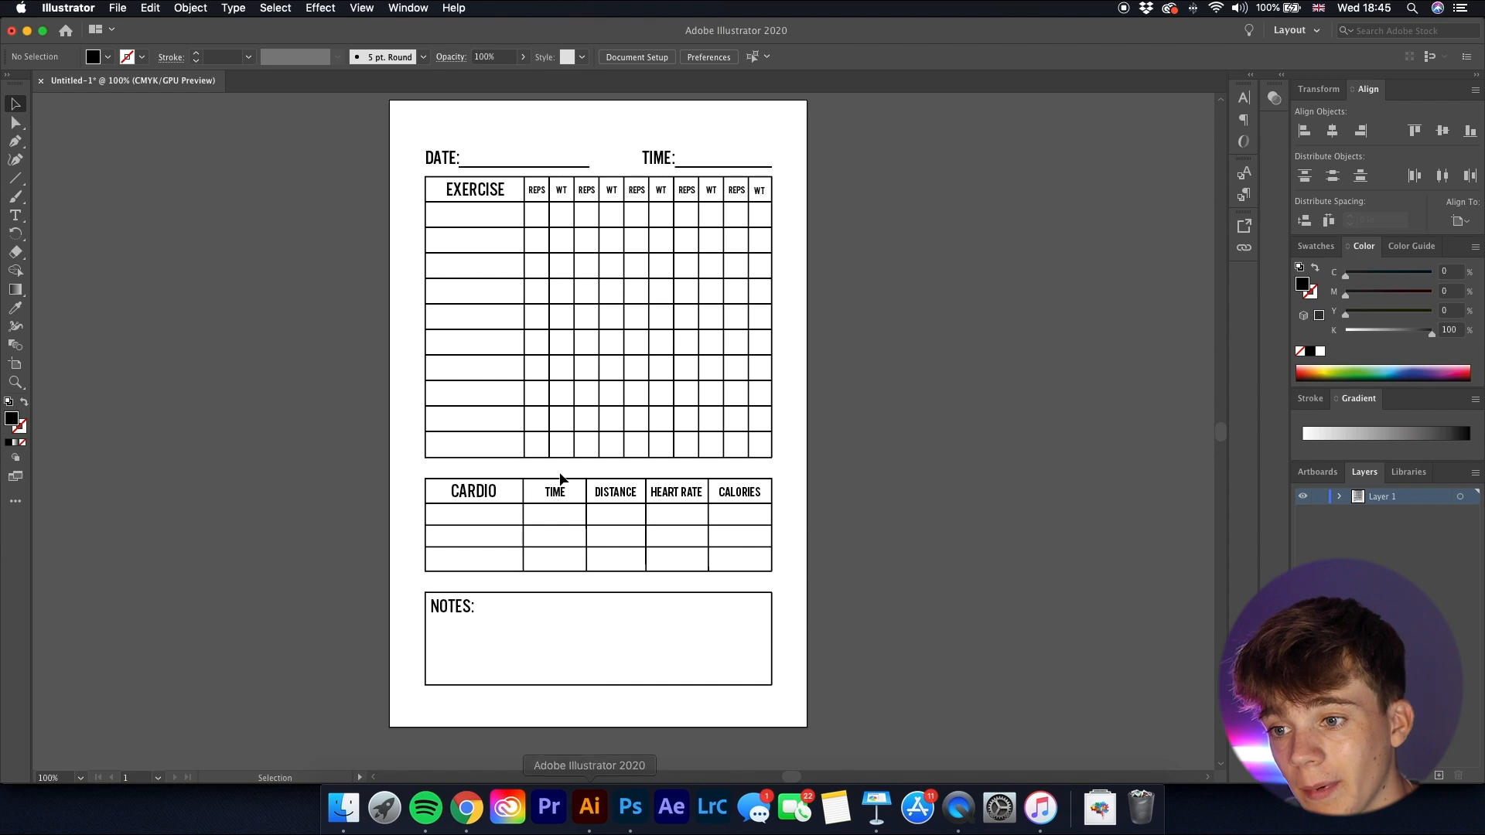
pyautogui.moveTo(397, 131); pyautogui.dragTo(830, 727)
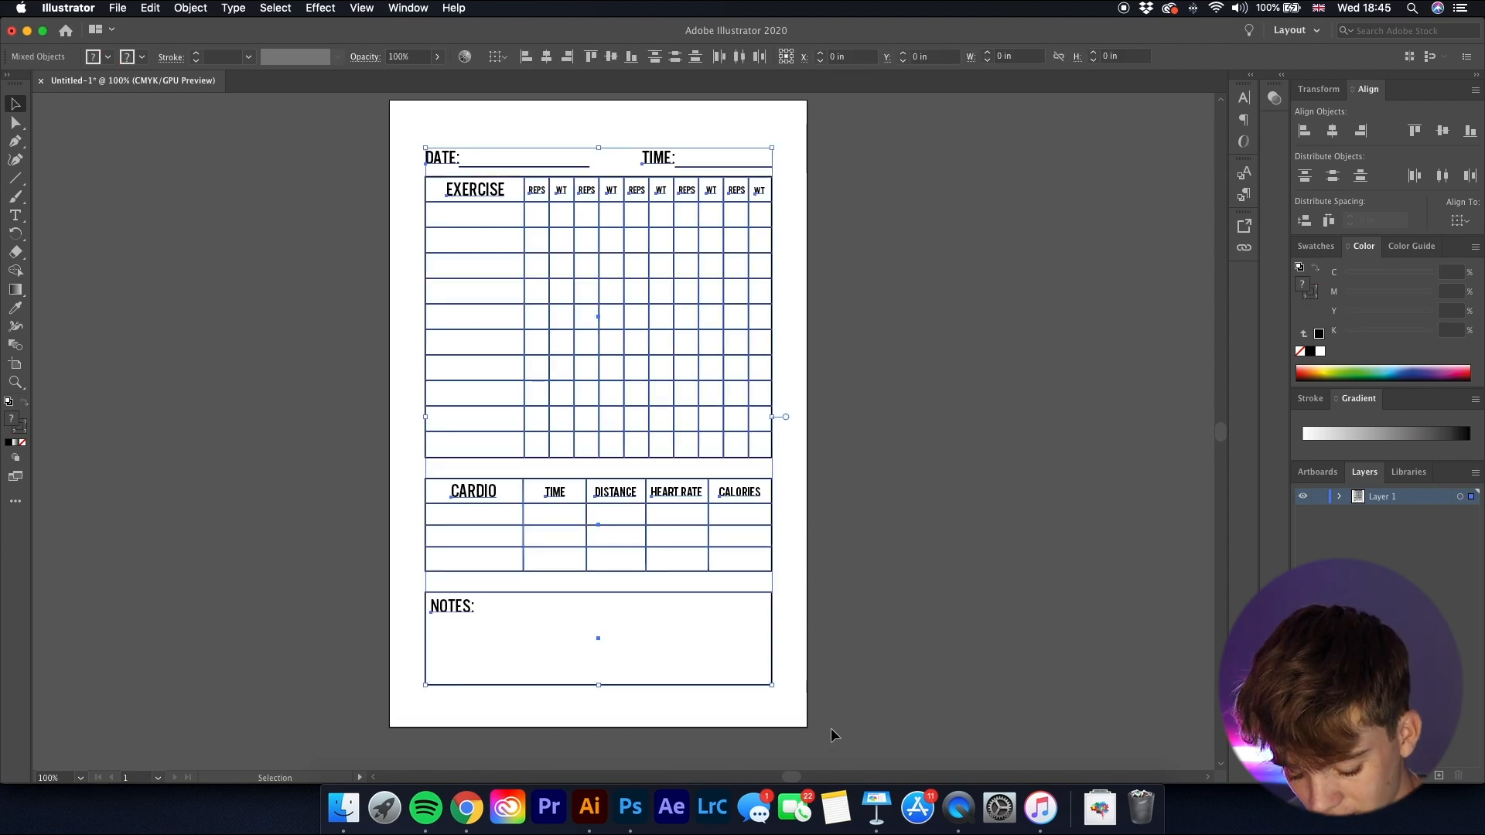
pyautogui.click(873, 806)
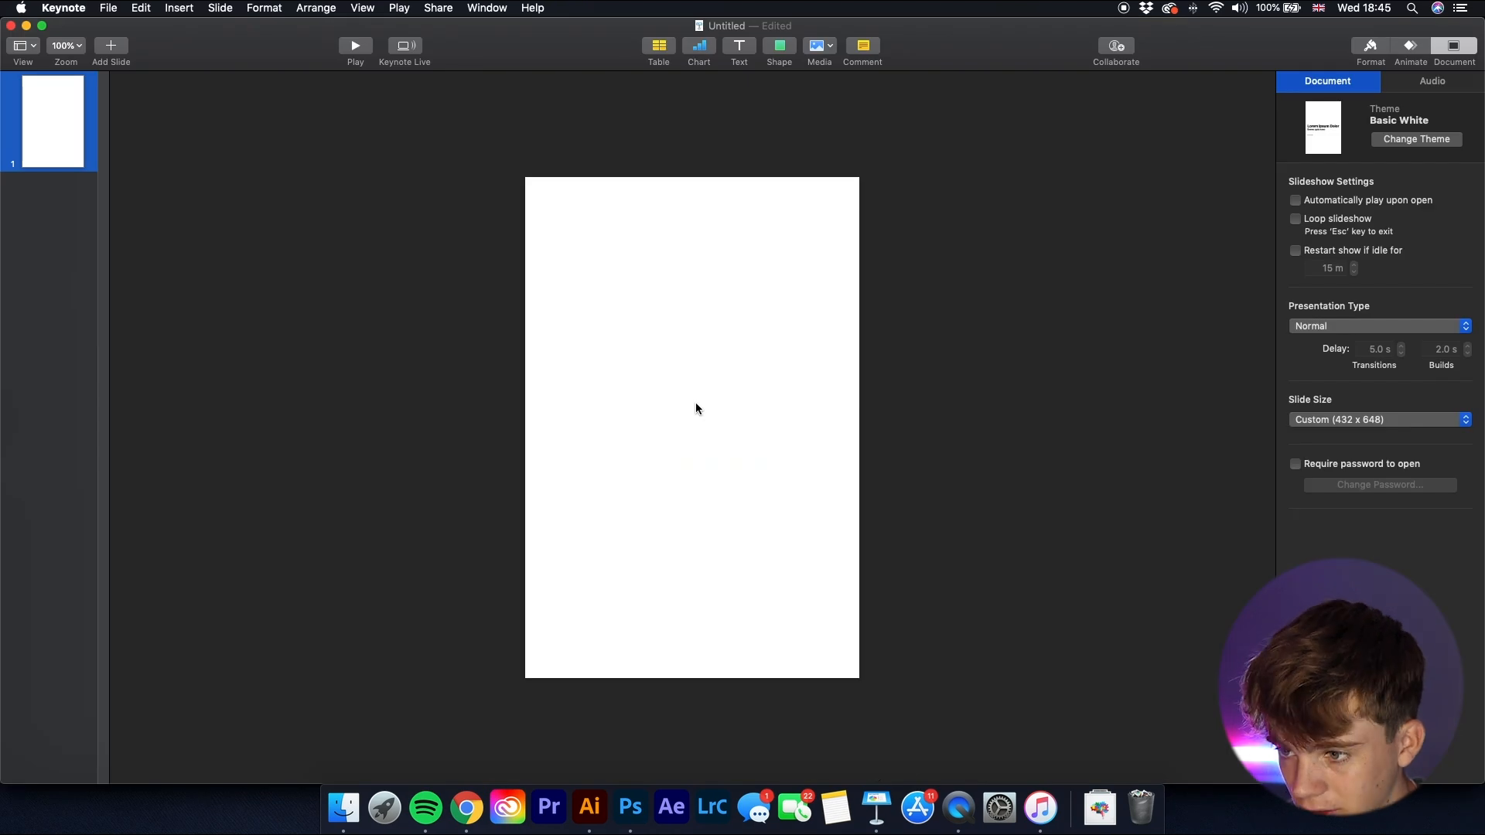
pyautogui.press('super+v')
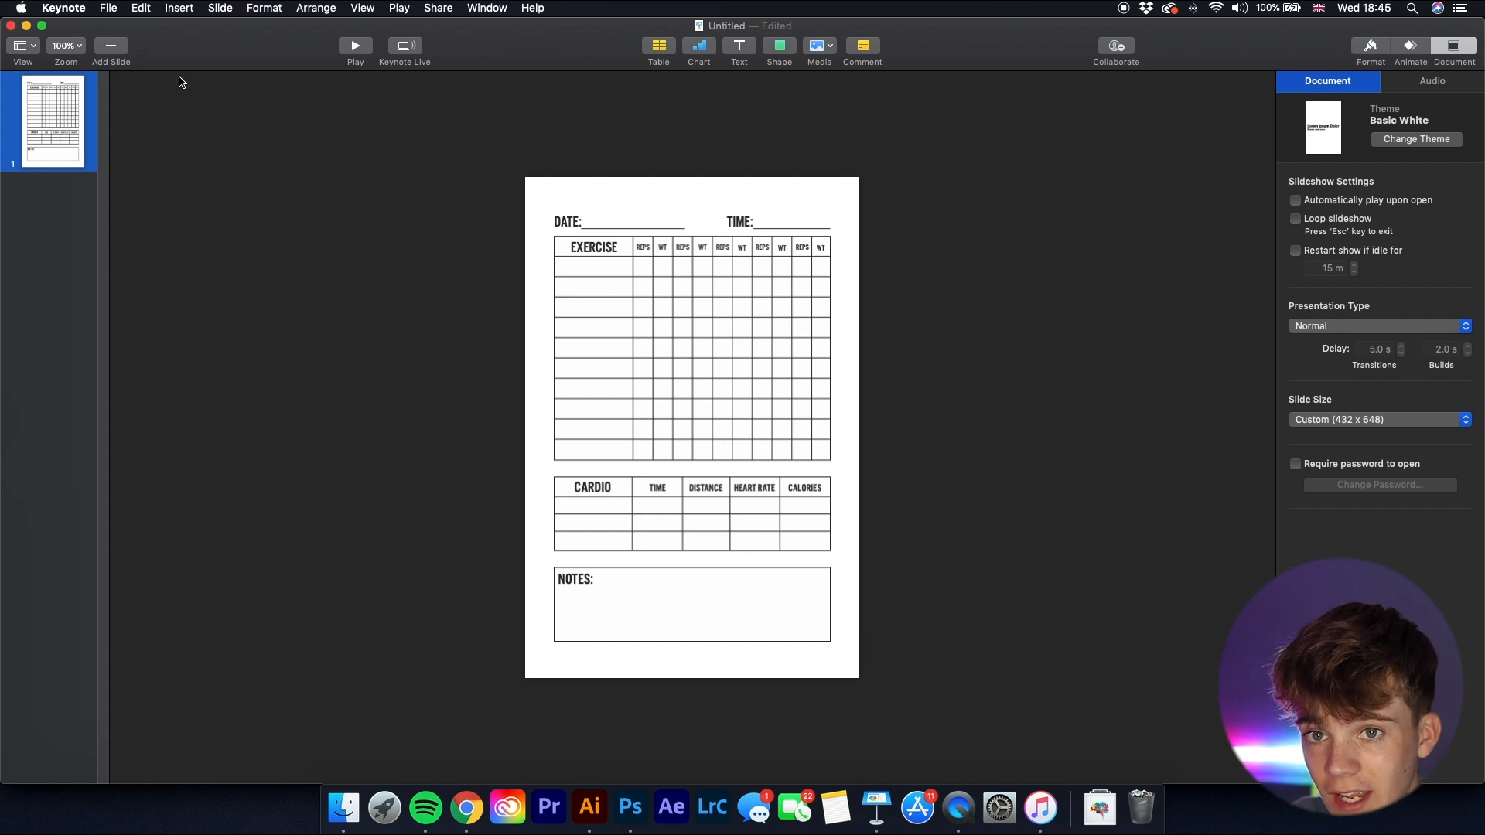
# - Duplicate the workout log slide repeatedly to build a presentation of 53 identical pages
pyautogui.click(56, 46)
pyautogui.click(78, 123)
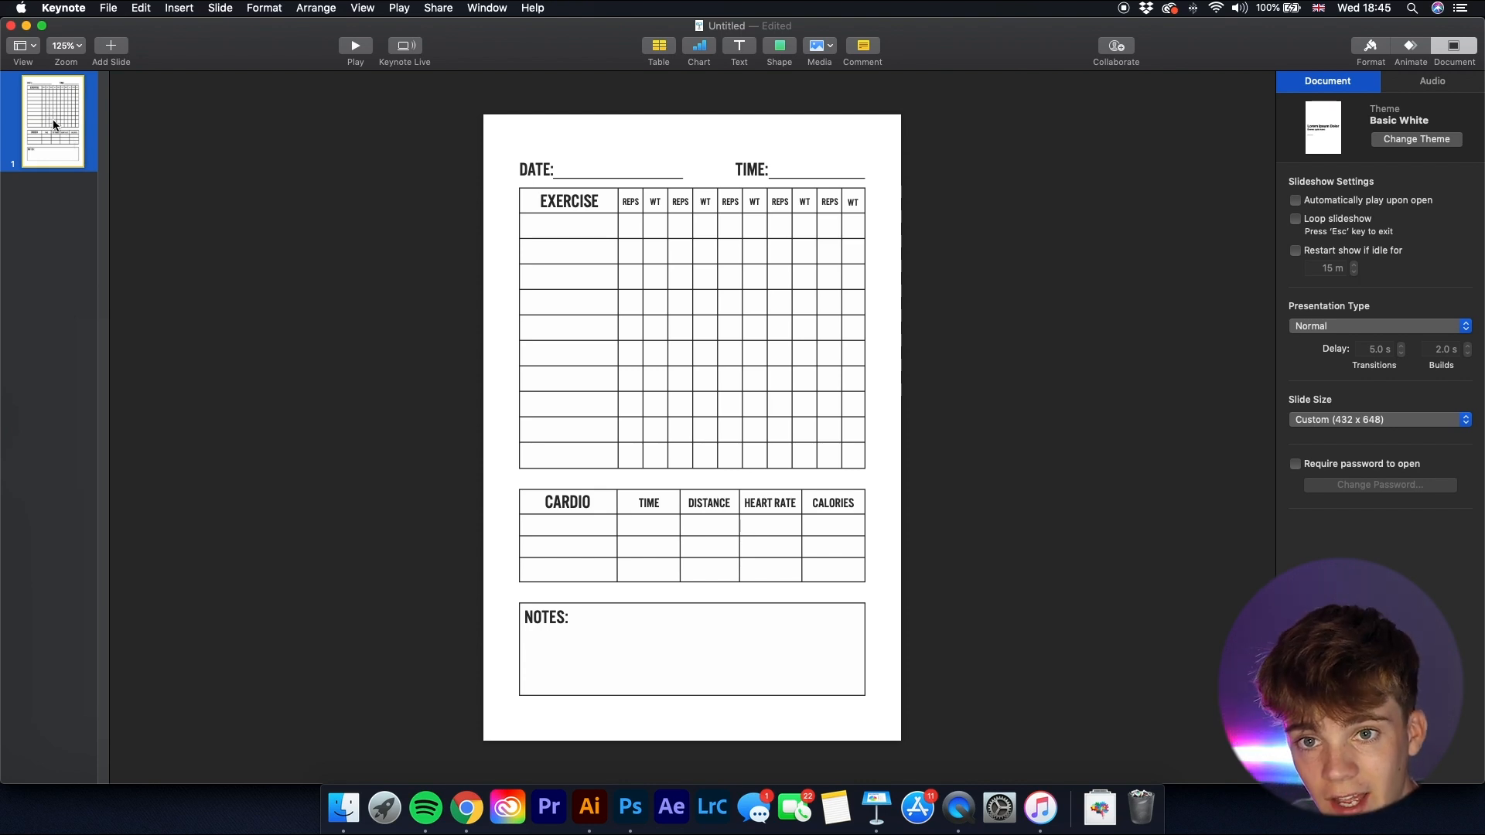
pyautogui.press('super+d')
pyautogui.press('super+d')
pyautogui.press('super+d')
pyautogui.press('super+d')
pyautogui.press('super+d')
pyautogui.press('super+d')
pyautogui.press('super+d')
pyautogui.press('super+d')
pyautogui.press('super+d')
pyautogui.press('super+d')
pyautogui.press('super+d')
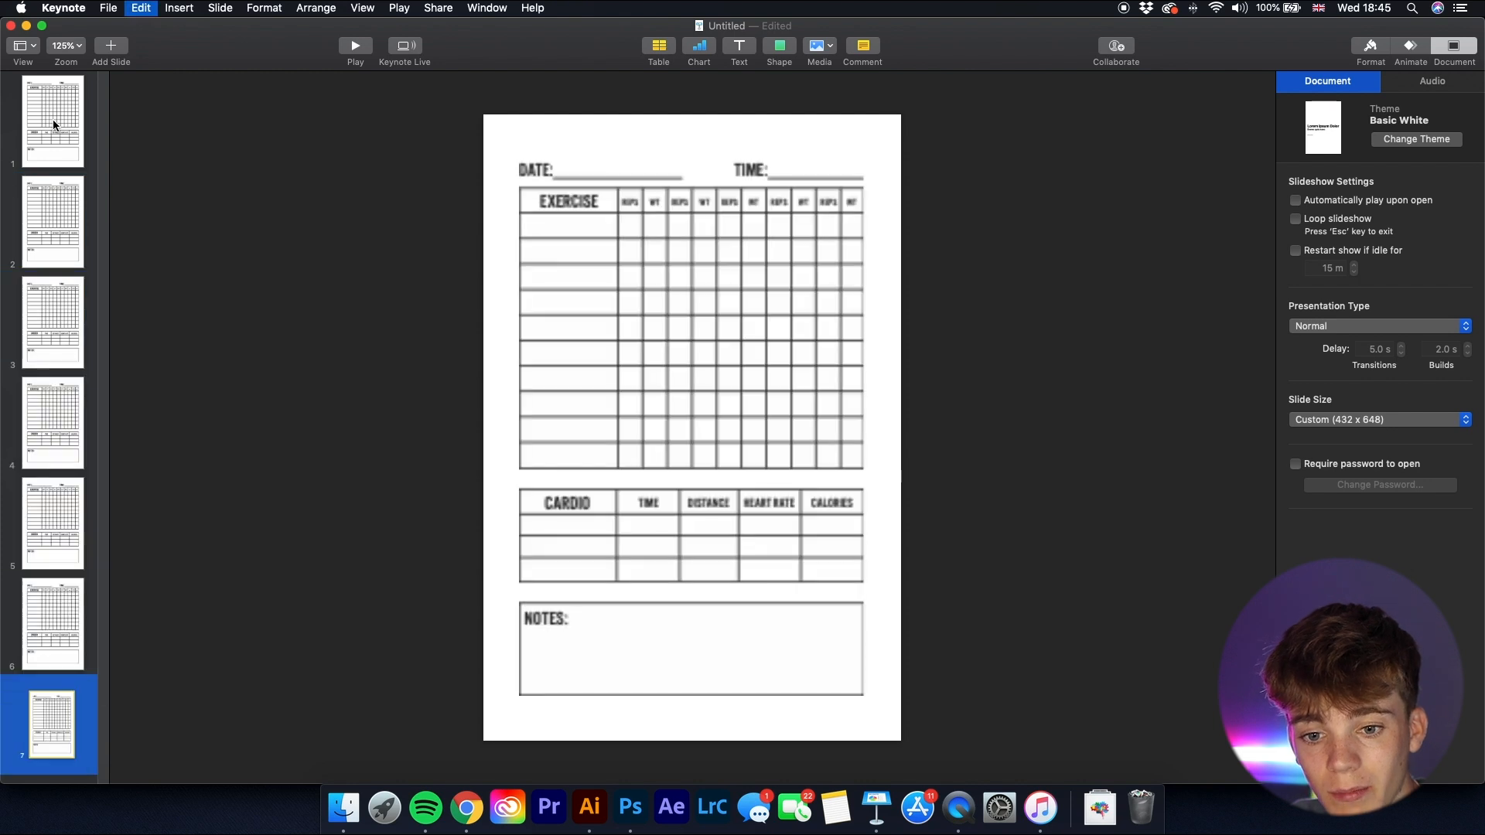
pyautogui.press('super+d')
pyautogui.press('super+d')
pyautogui.press('super+d')
pyautogui.press('super+d')
pyautogui.press('super+d')
pyautogui.press('super+d')
pyautogui.press('super+d')
pyautogui.press('super+d')
pyautogui.press('super+d')
pyautogui.press('super+d')
pyautogui.press('super+d')
pyautogui.press('super+d')
pyautogui.press('super+d')
pyautogui.press('super+d')
pyautogui.press('super+d')
pyautogui.press('super+d')
pyautogui.press('super+d')
pyautogui.press('super+d')
pyautogui.press('super+d')
pyautogui.press('super+d')
pyautogui.press('super+d')
pyautogui.press('super+d')
pyautogui.press('super+d')
pyautogui.press('super+d')
pyautogui.press('super+d')
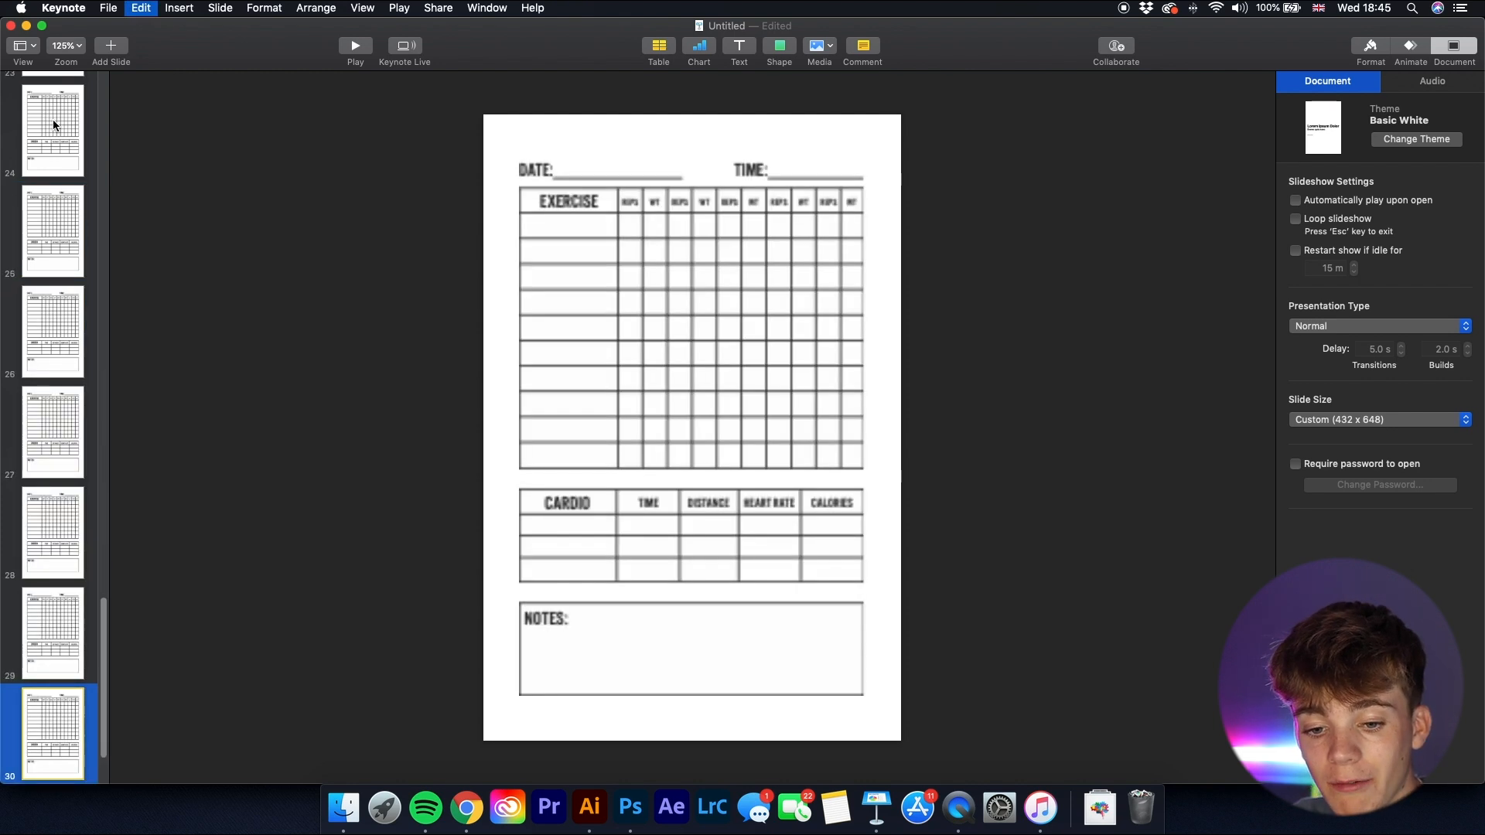
pyautogui.press('super+v')
pyautogui.press('super+v')
pyautogui.press('super+v')
pyautogui.press('super+v')
pyautogui.press('super+v')
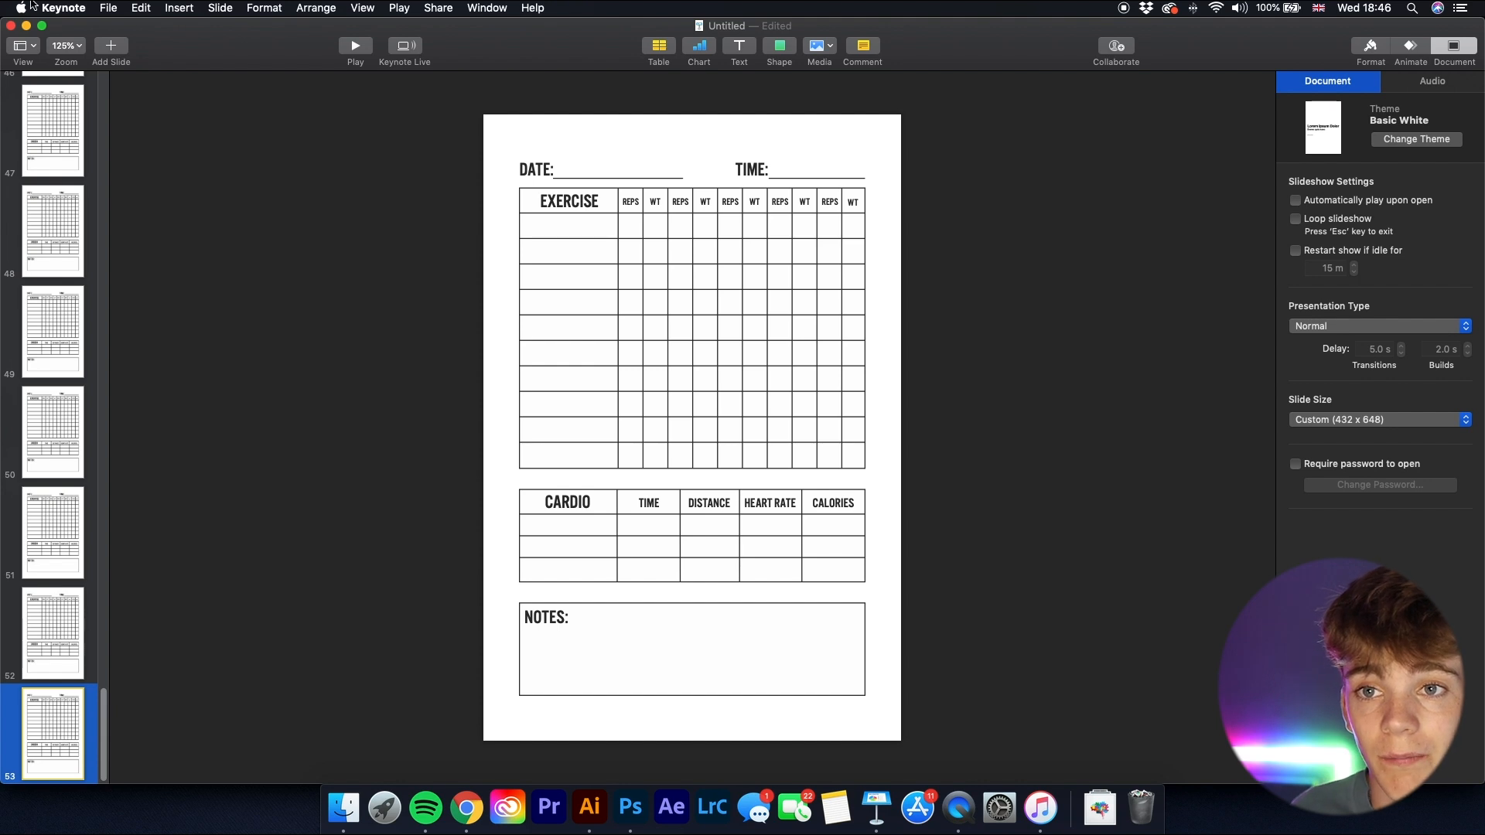
# - Start exporting the finished multi-page workout log presentation
pyautogui.click(109, 7)
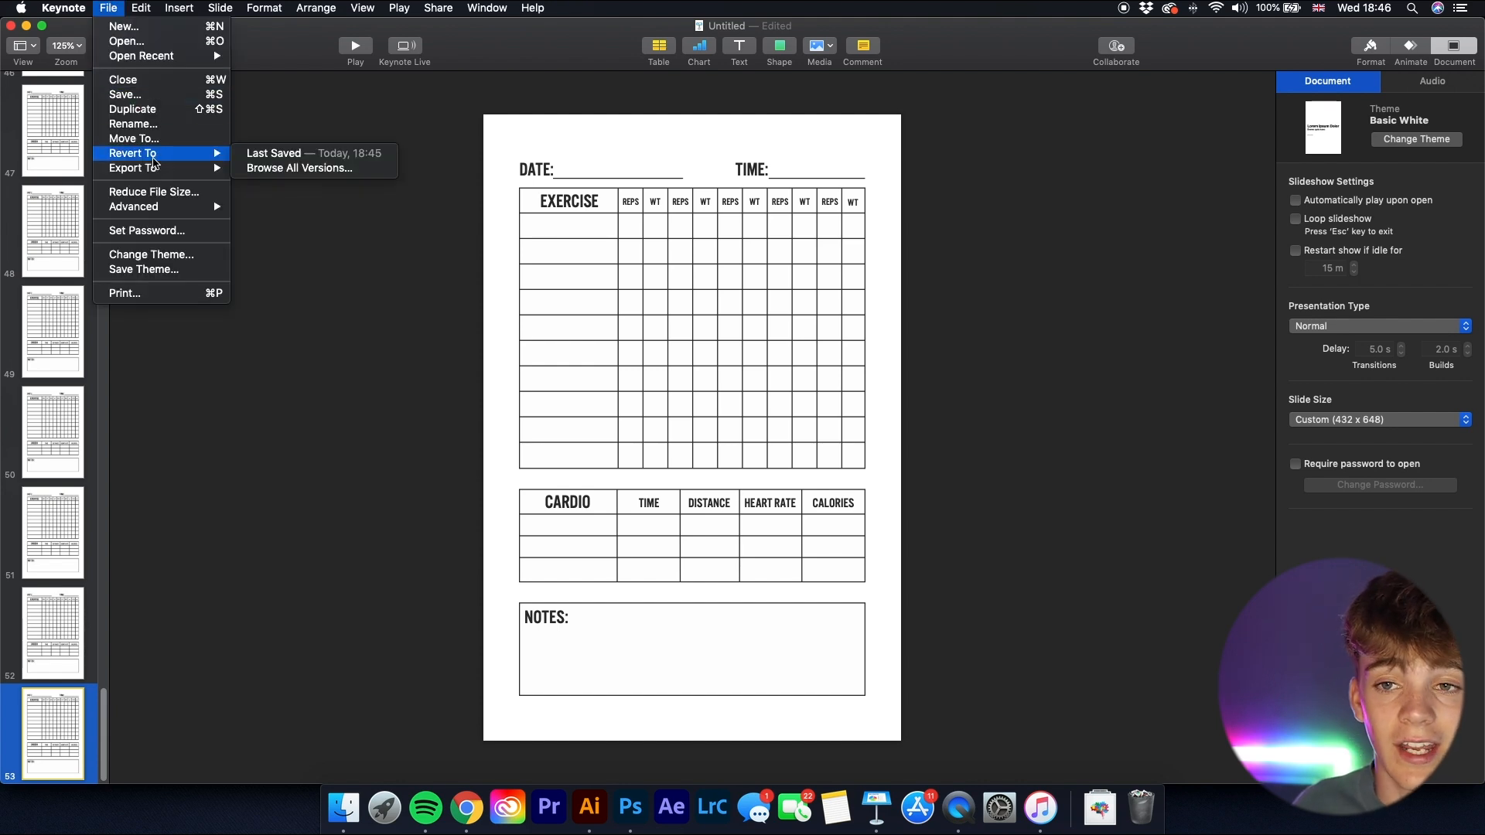